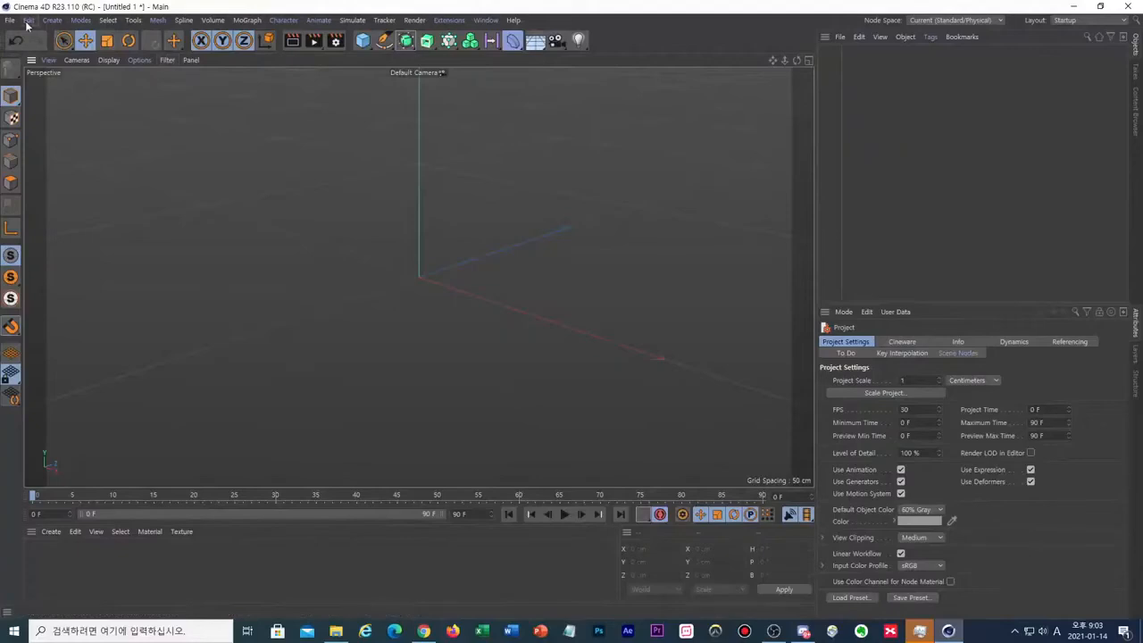
Open the application preferences and view the available interface languages
left_click(29, 20)
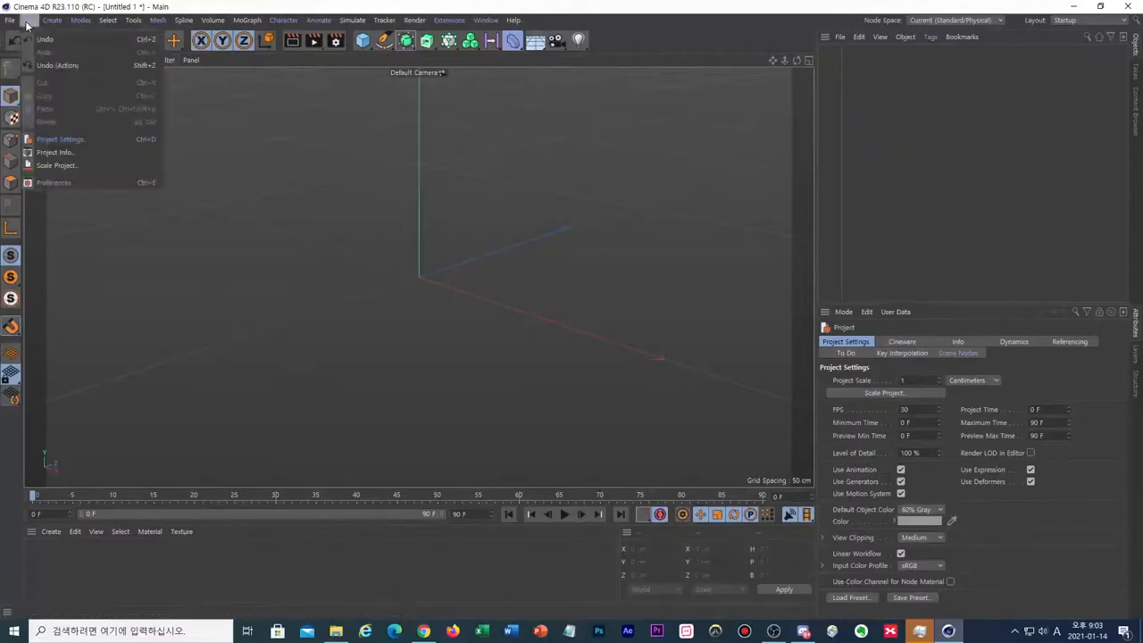
left_click(101, 184)
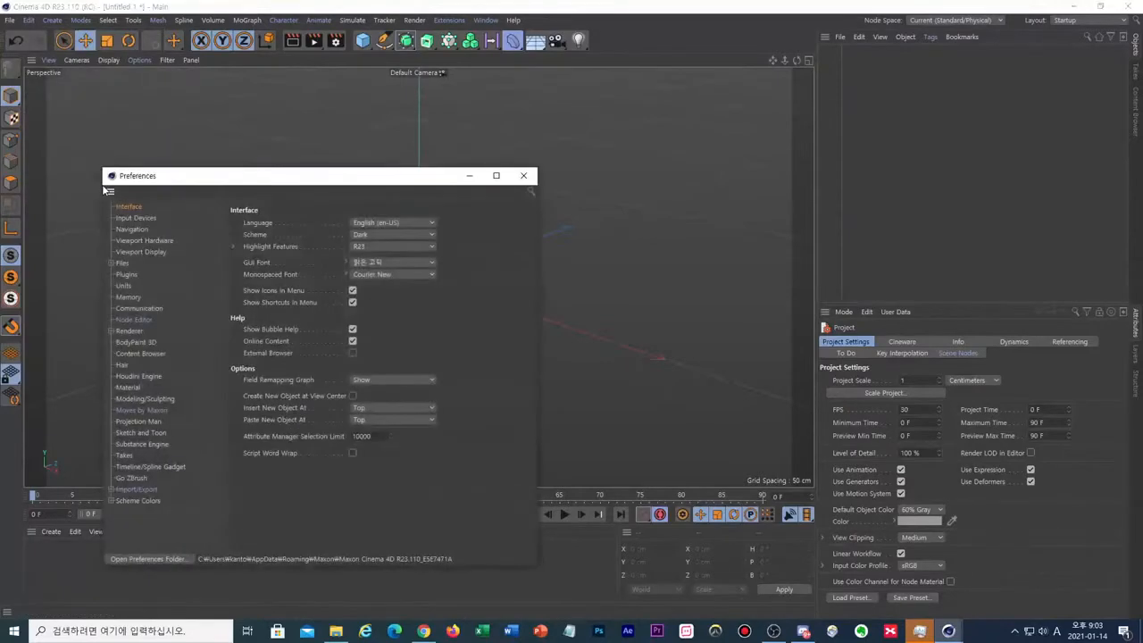
left_click_drag(252, 177, 330, 98)
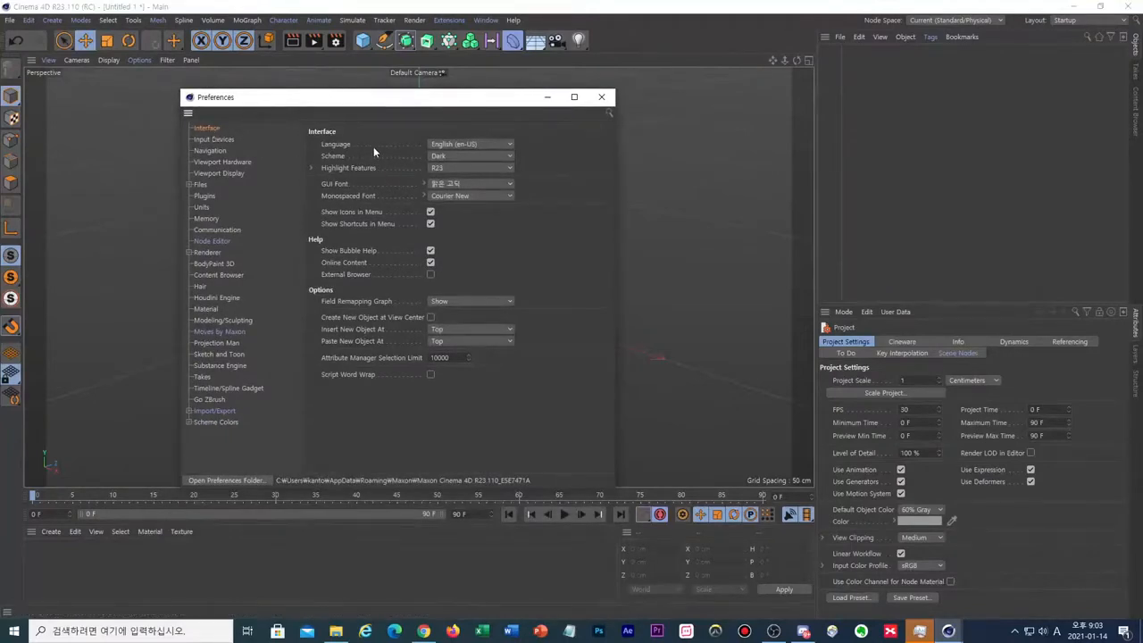
left_click(346, 146)
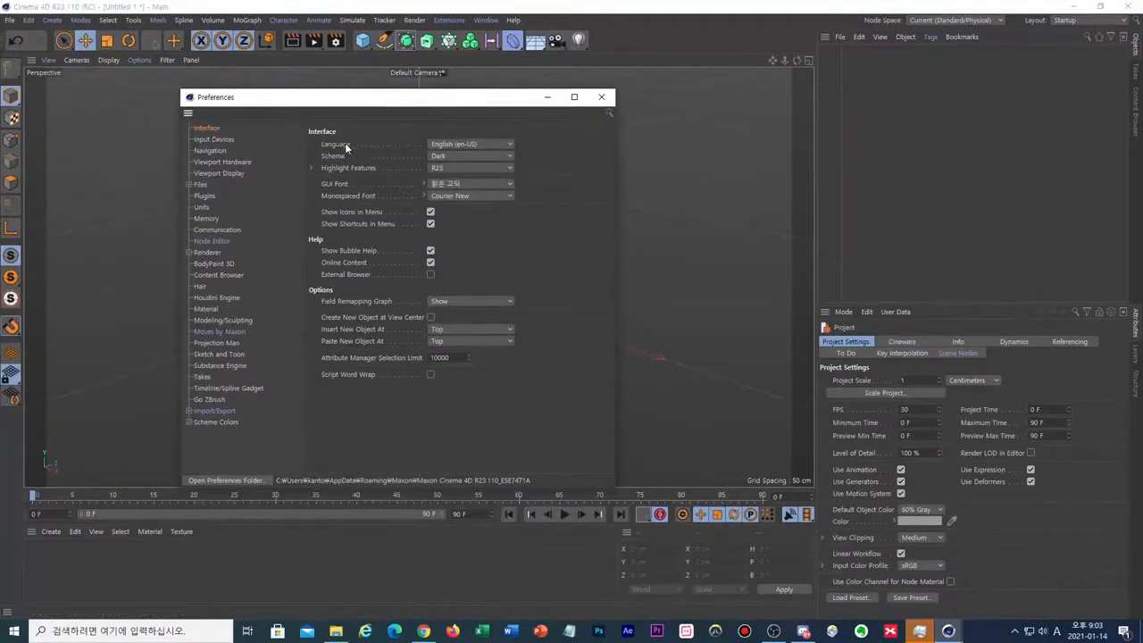
left_click(508, 145)
left_click(509, 146)
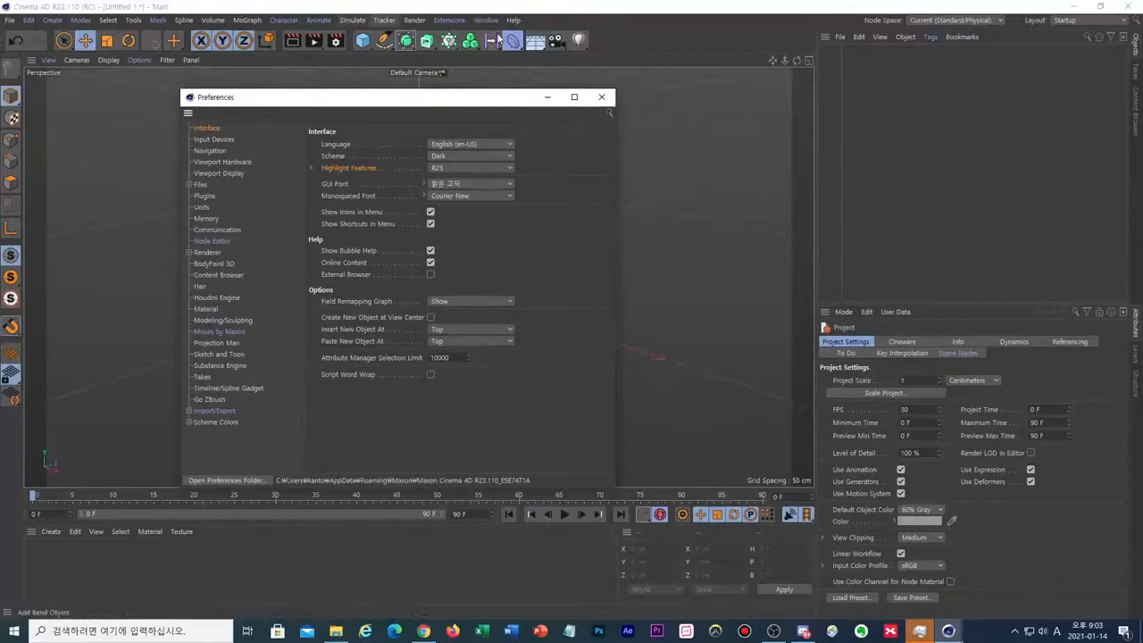
Try Highlight Features with the R19, R20 and R21 releases, and set it back to R23
left_click(493, 167)
left_click(480, 210)
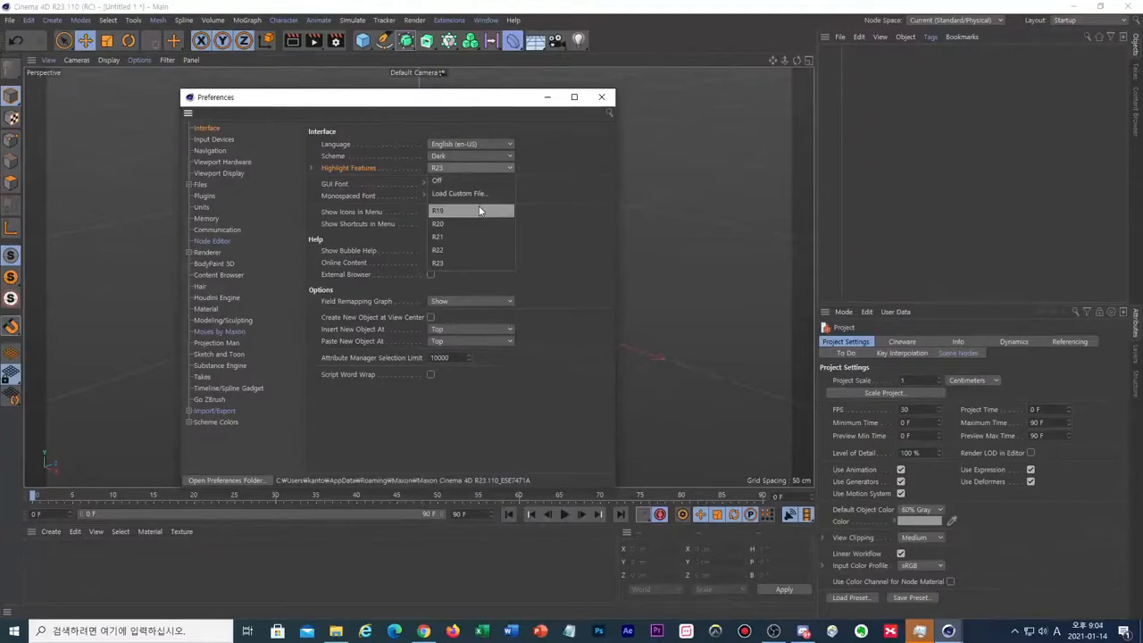
left_click(500, 168)
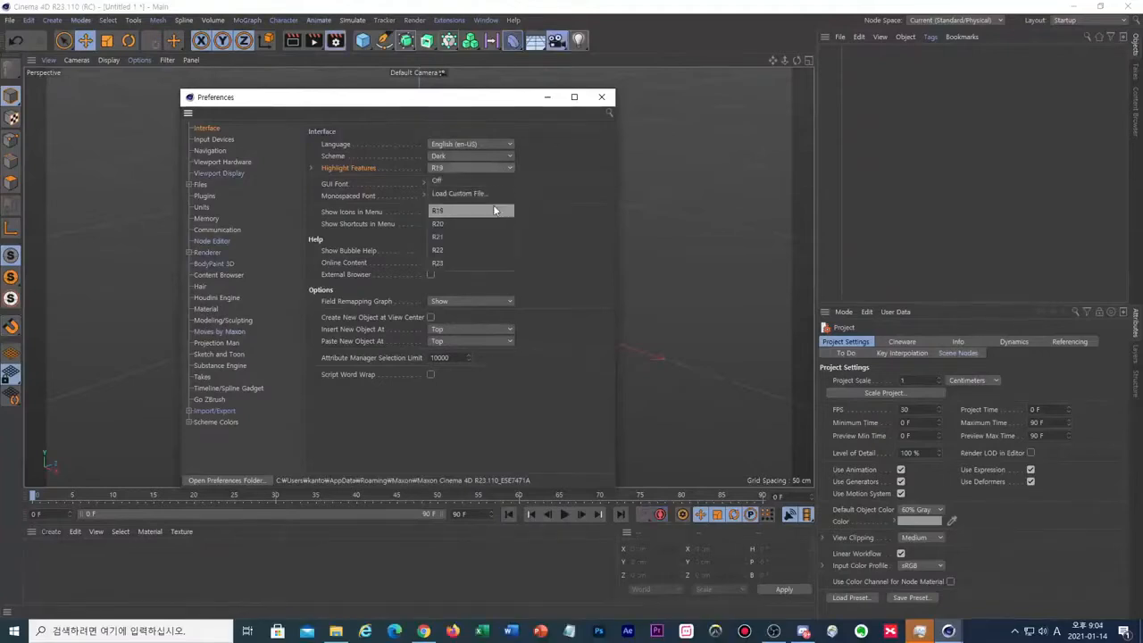
left_click(486, 215)
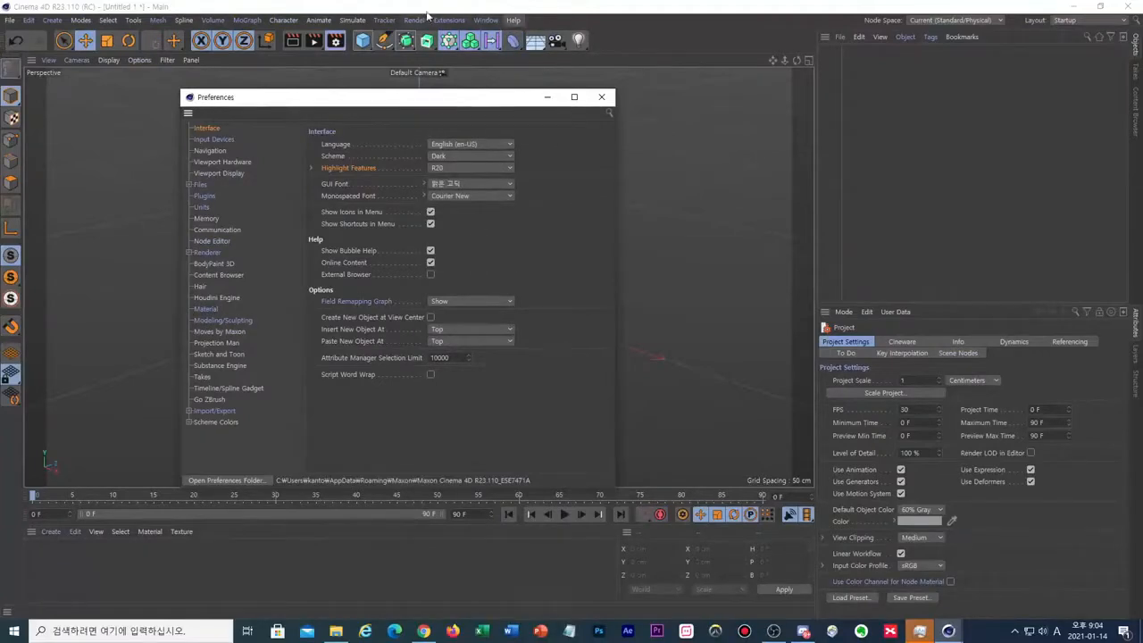
left_click(477, 167)
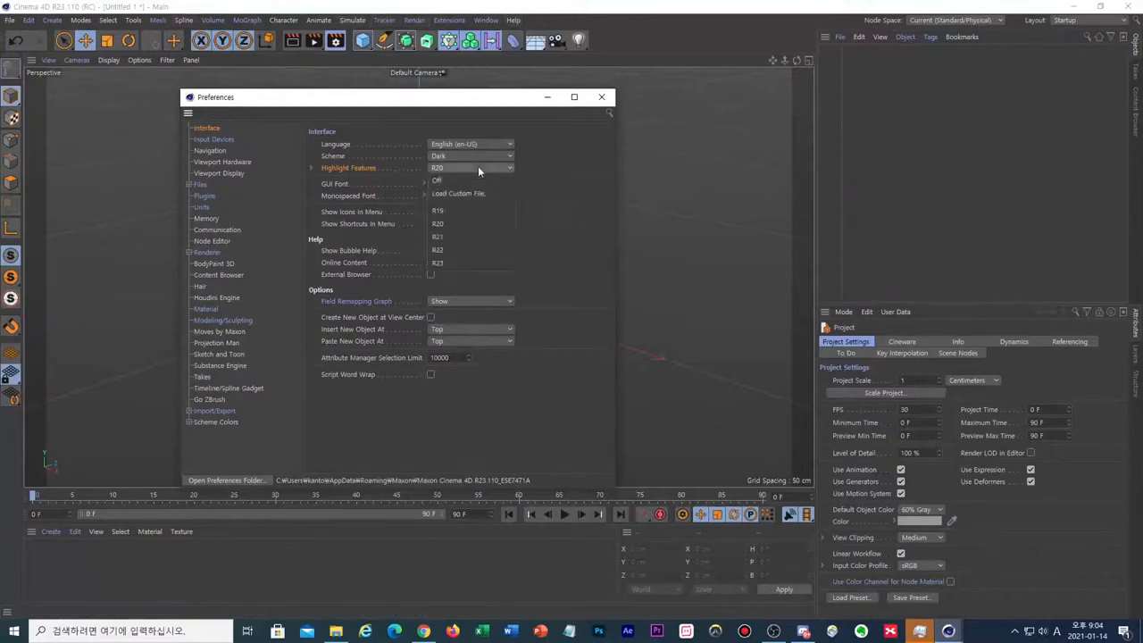
left_click(457, 228)
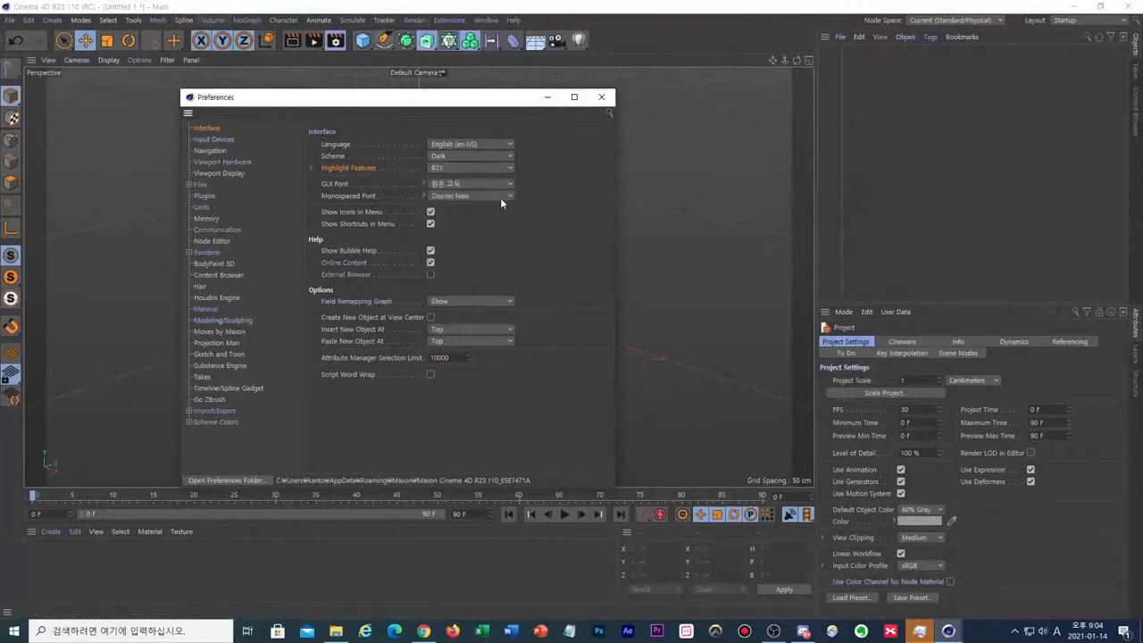
left_click(482, 167)
left_click(450, 254)
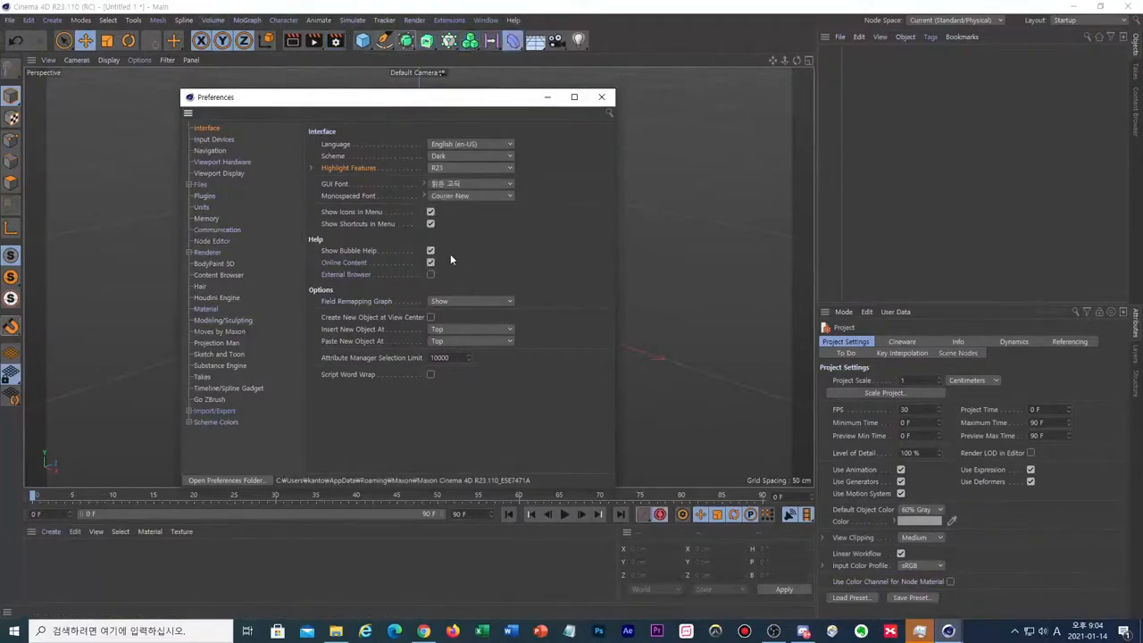
Turn off Fading for Highlight Features and look over the highlighted Extensions and Character commands
left_click(311, 167)
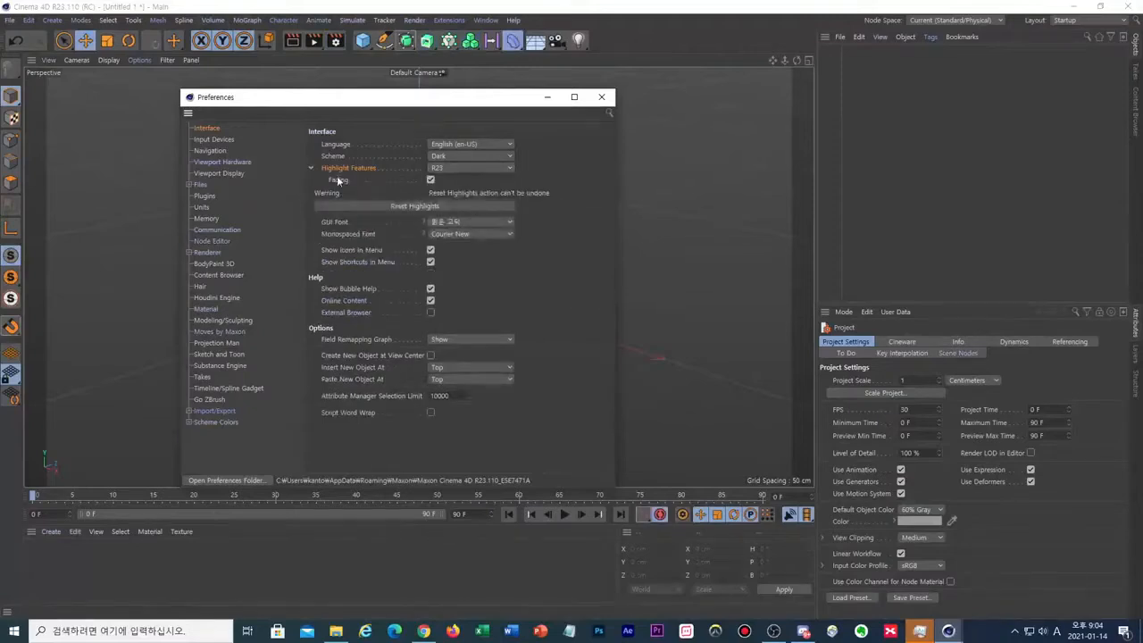
left_click(430, 180)
left_click(444, 24)
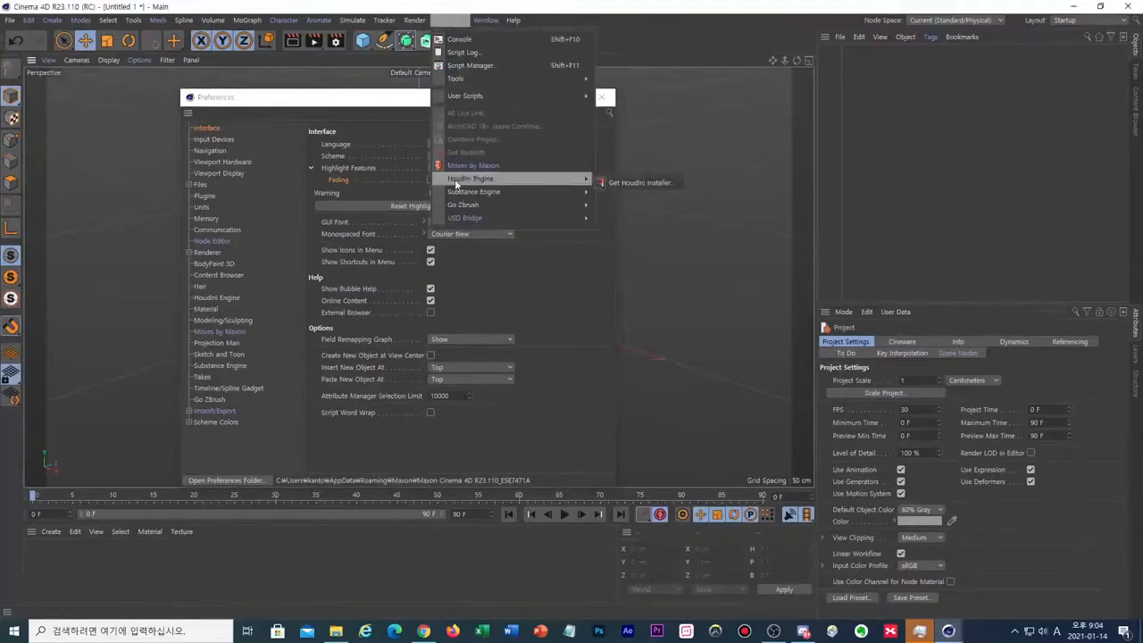
mouse_move(283, 20)
mouse_move(285, 53)
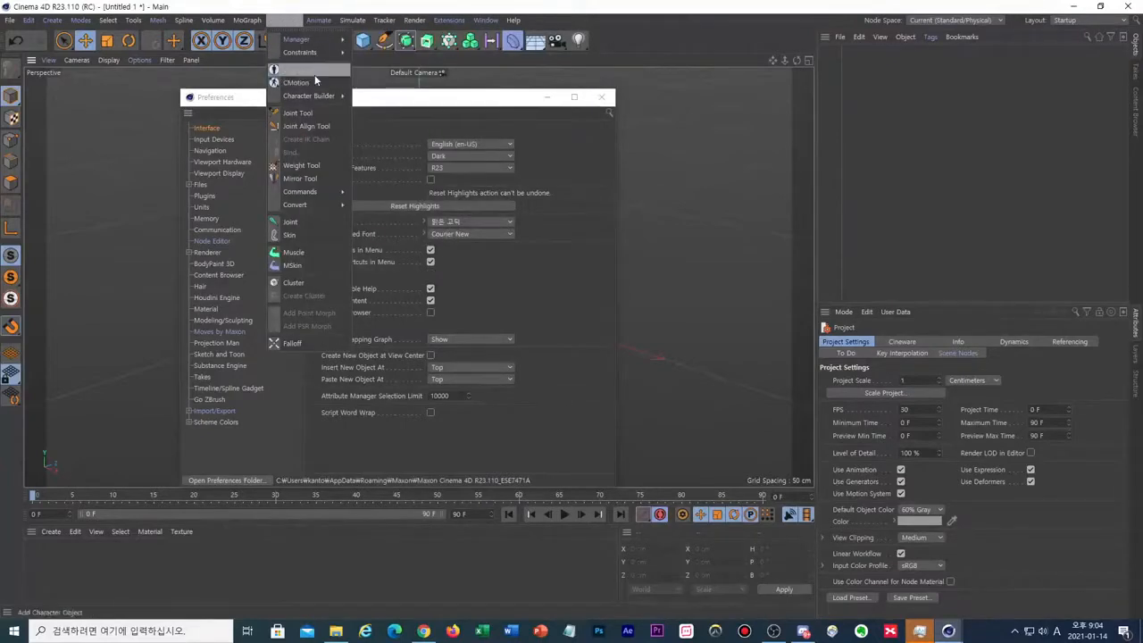
left_click(301, 11)
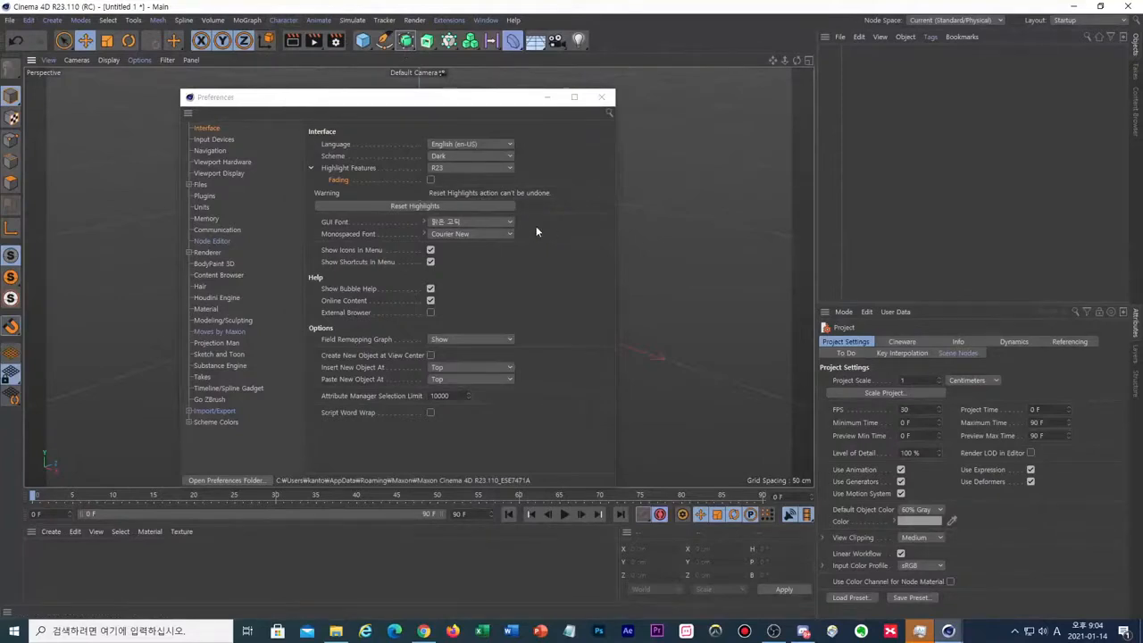
Enable PSR Cursor in the Input Devices preferences, moving the preferences window clear of the viewport
left_click(227, 139)
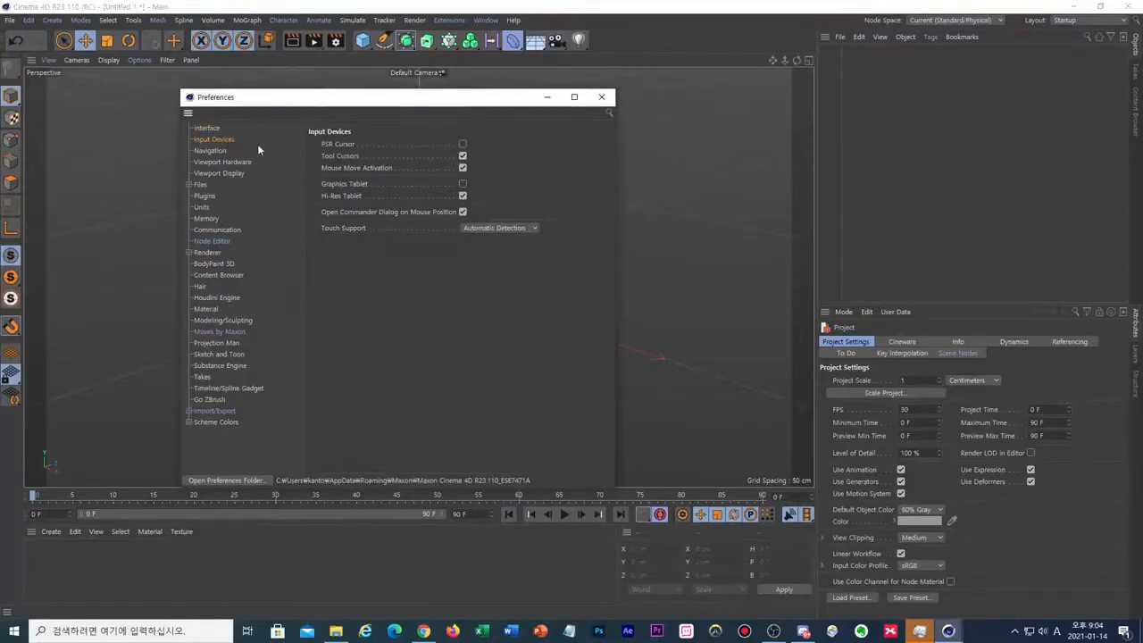
left_click_drag(479, 104, 480, 145)
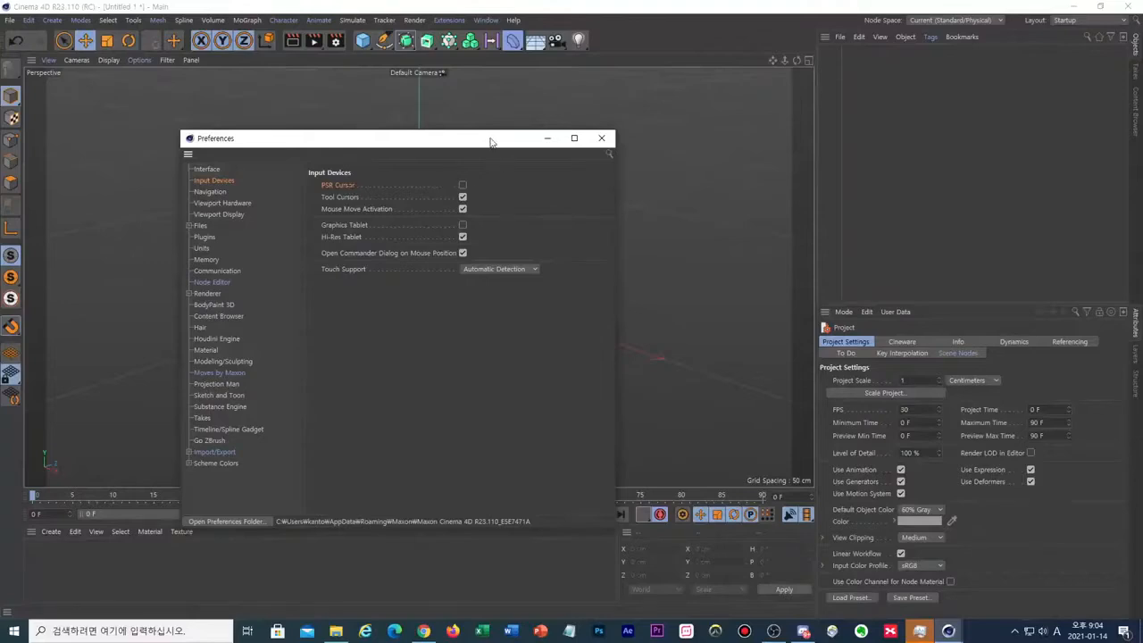
left_click_drag(490, 142, 449, 265)
left_click(422, 309)
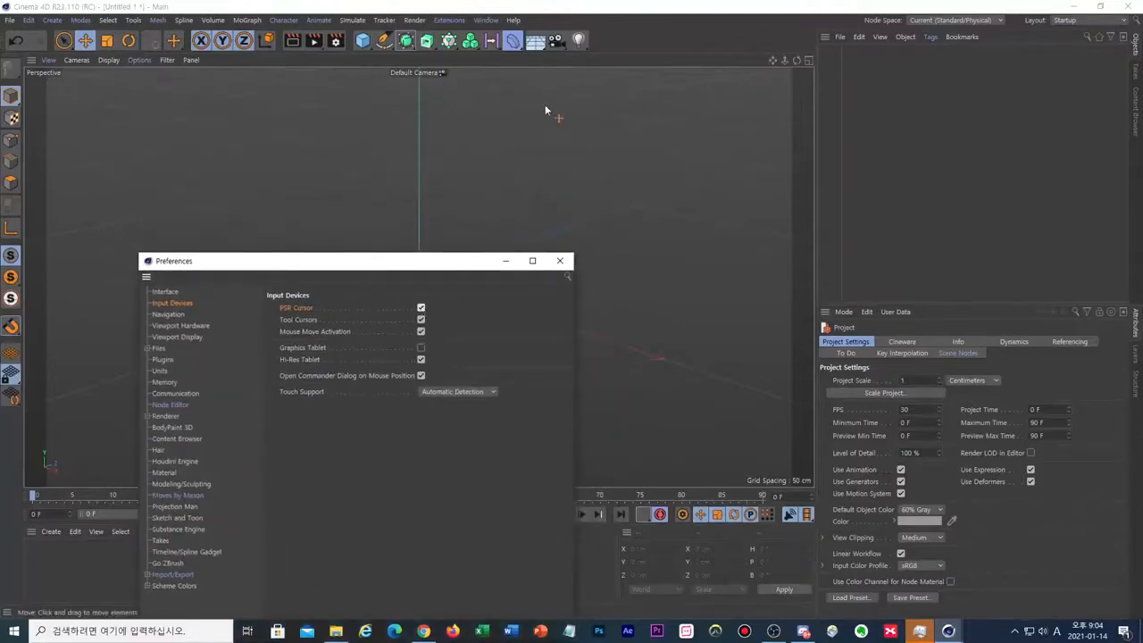
left_click(420, 308)
left_click(420, 309)
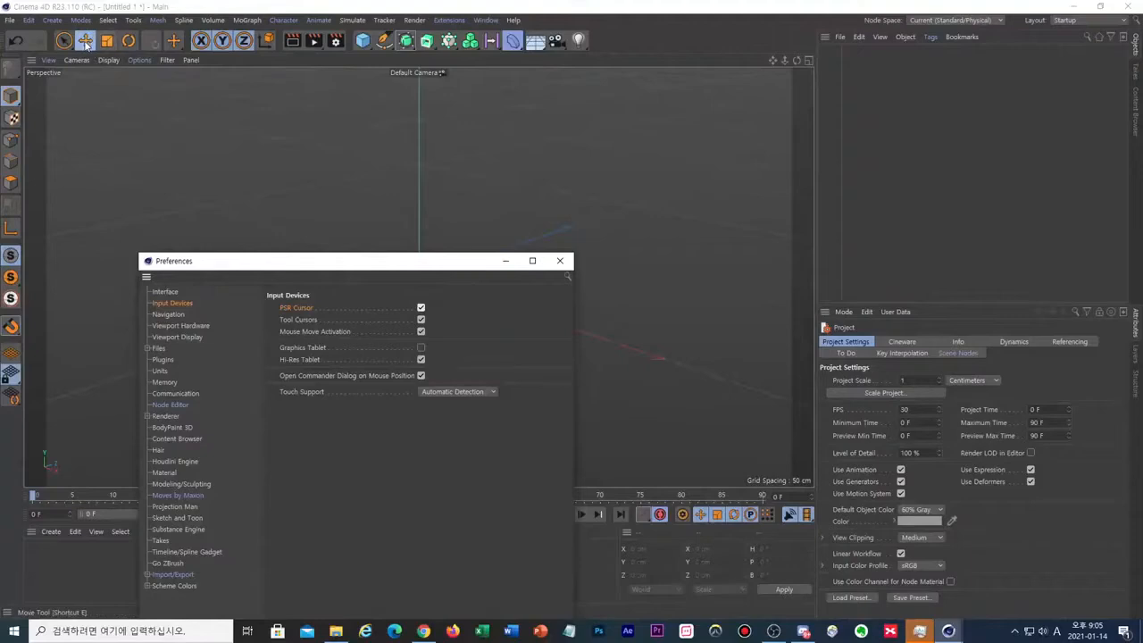
Switch through the Scale, Live Selection and Rotate tools to check the PSR cursor in the viewport
left_click(114, 44)
left_click(64, 40)
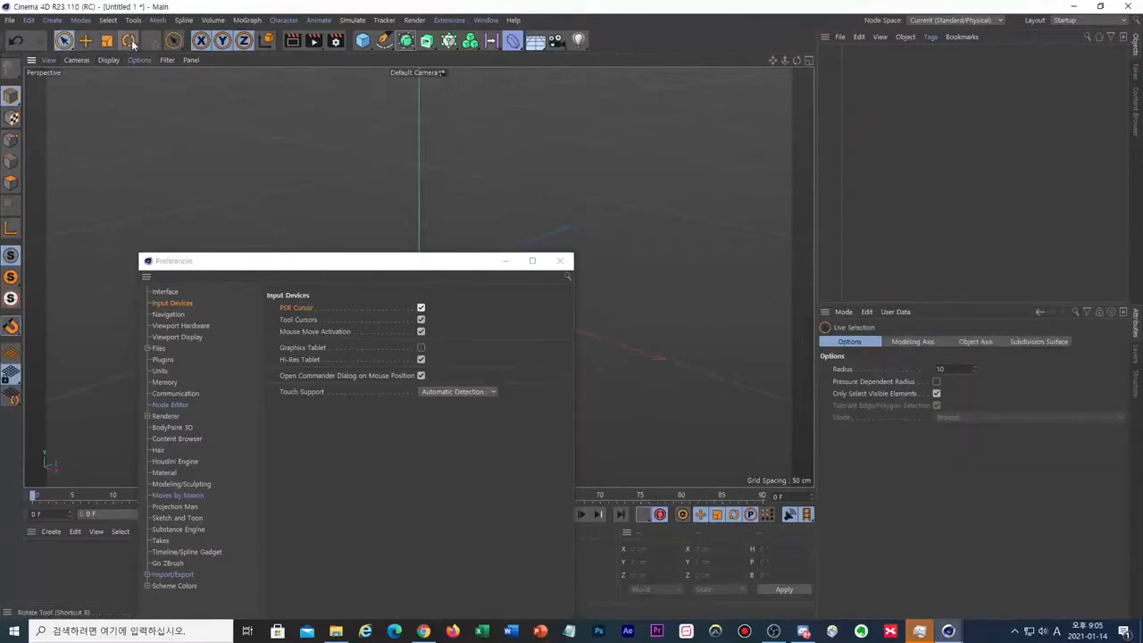
key("r")
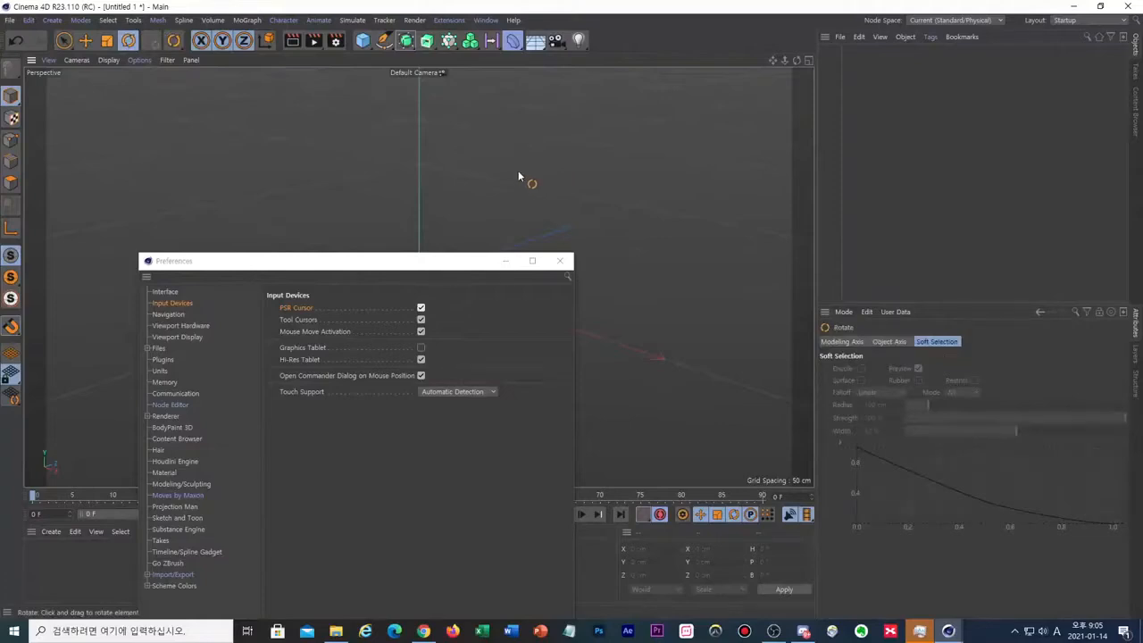
Try switching Graphics Tablet on and off, and view the Touch Support options
left_click(320, 351)
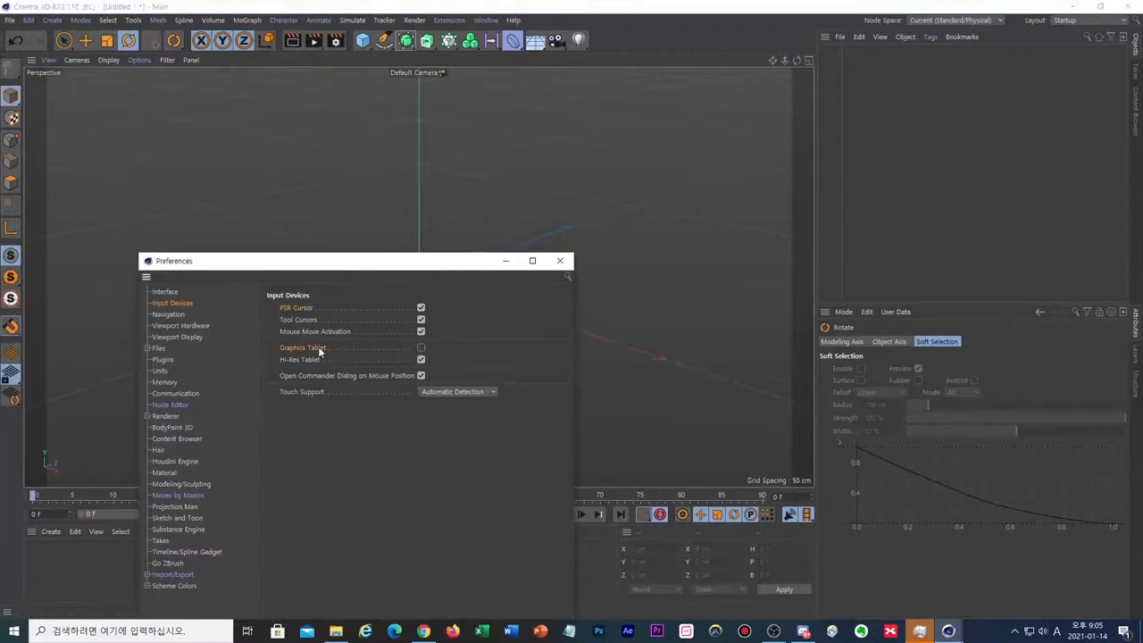
left_click(421, 348)
left_click(420, 349)
left_click(492, 392)
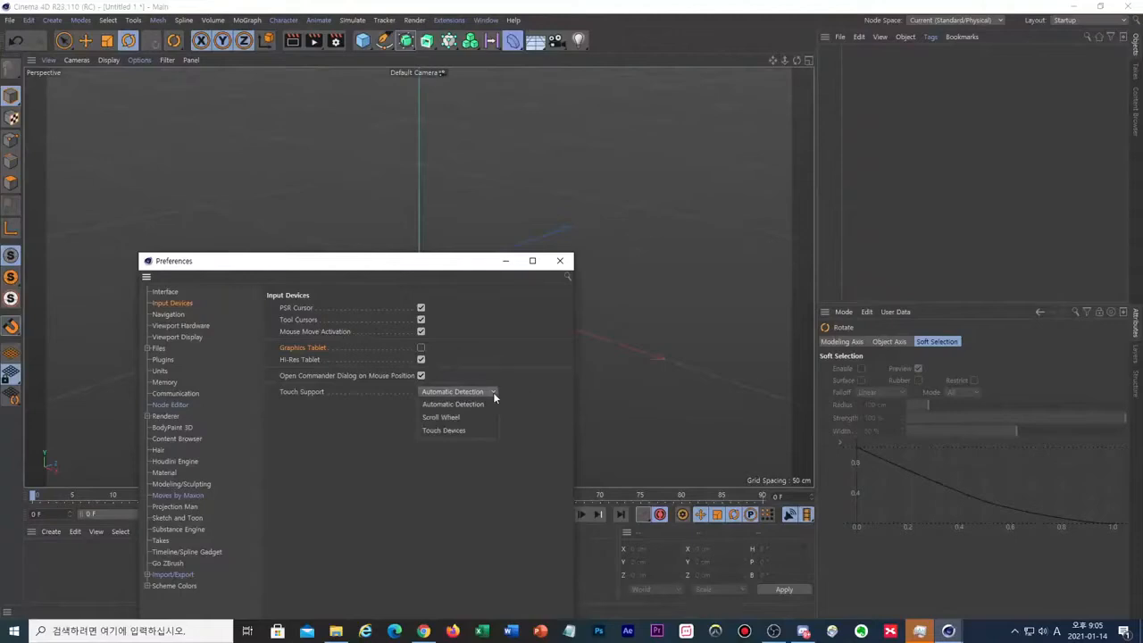
left_click(493, 392)
Review the Navigation, Viewport Hardware and Viewport Display preferences
left_click(180, 314)
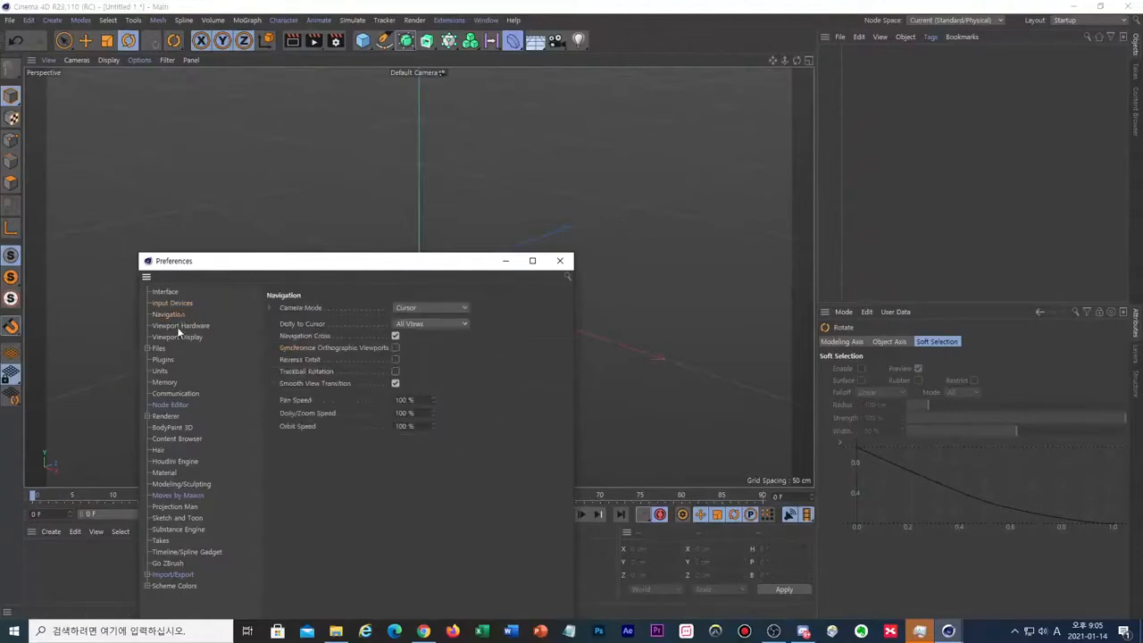
left_click(179, 327)
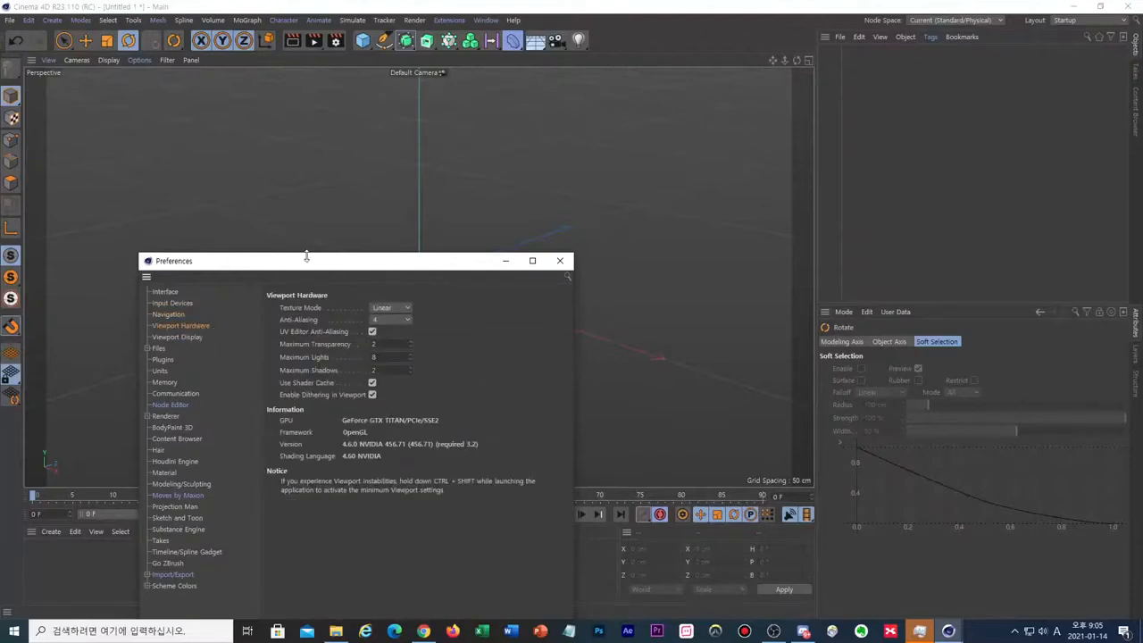
left_click_drag(293, 263, 311, 135)
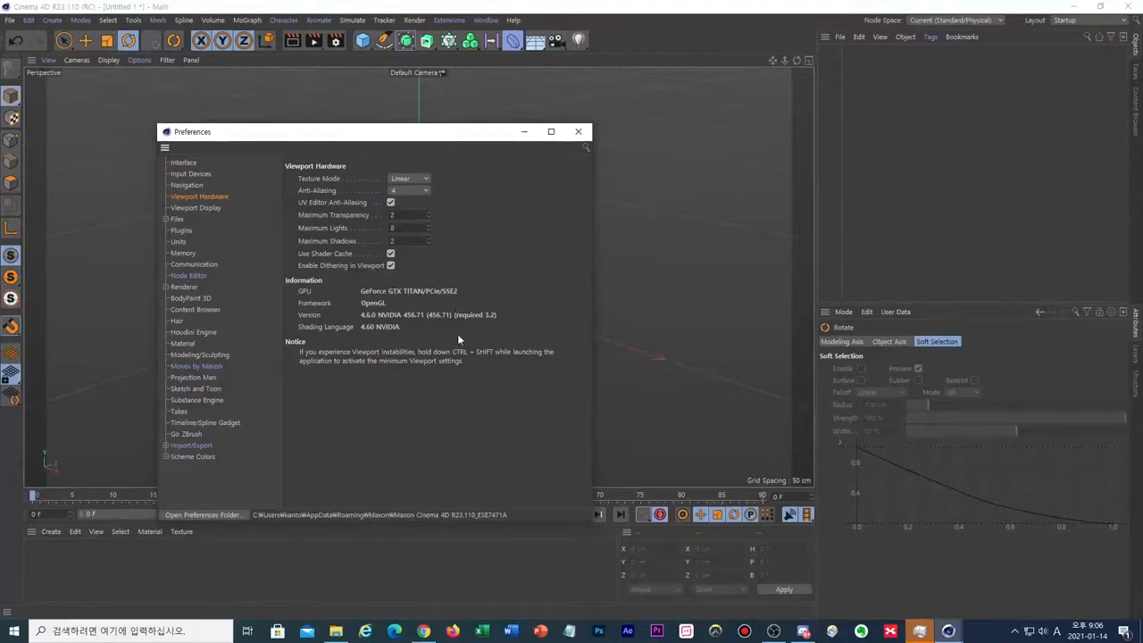
left_click(195, 207)
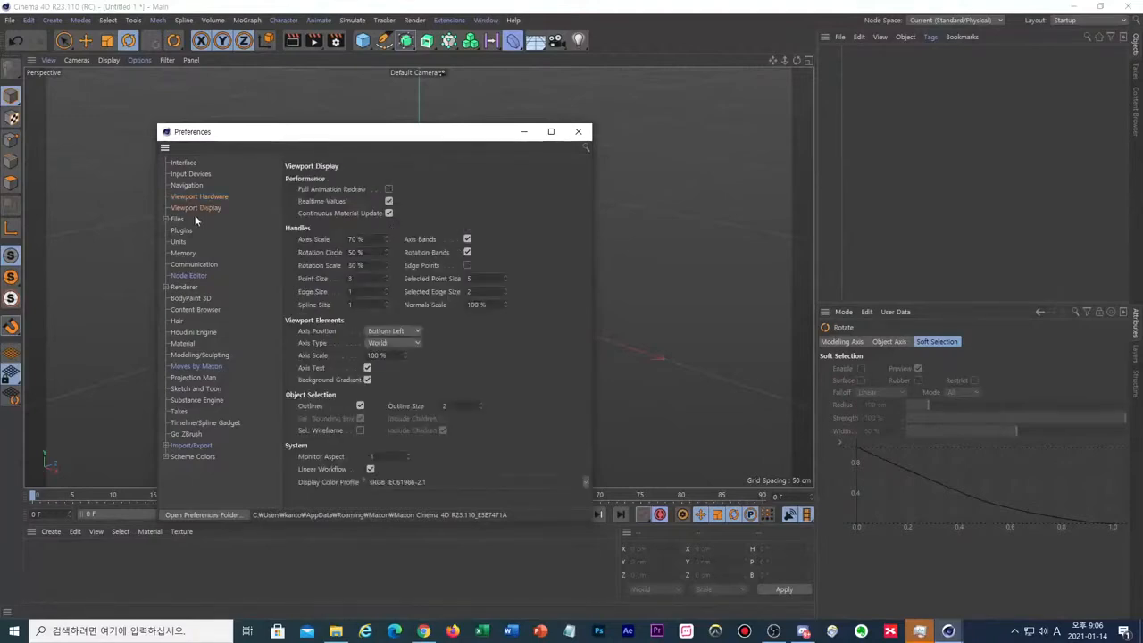
Turn on Auto-Save in the Files preferences and open its minute interval for editing
left_click(167, 218)
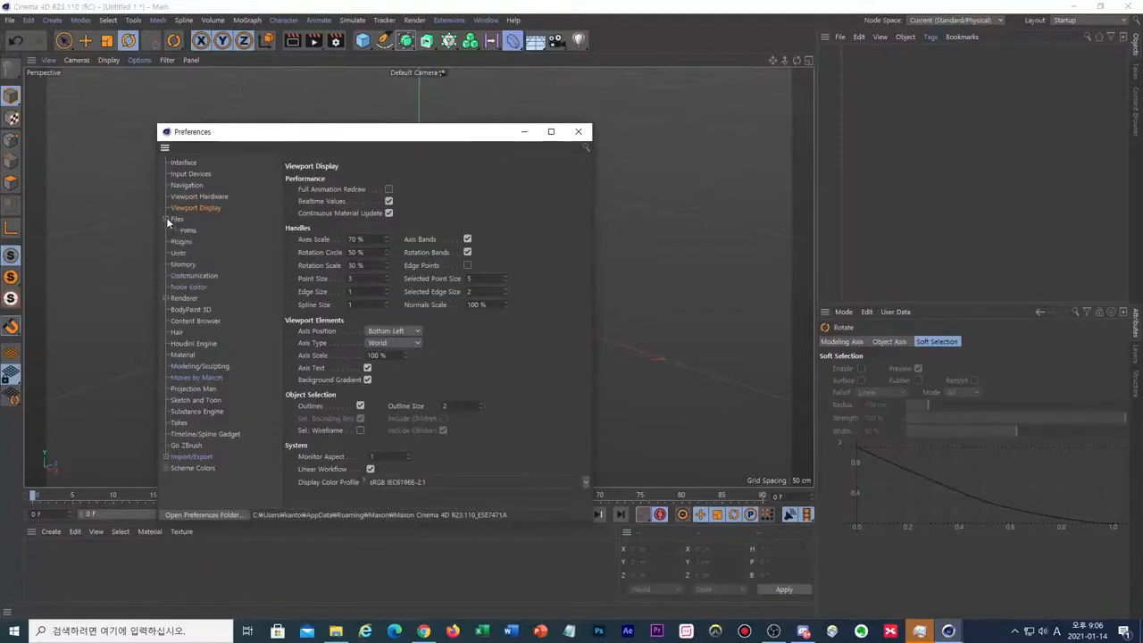
left_click(176, 219)
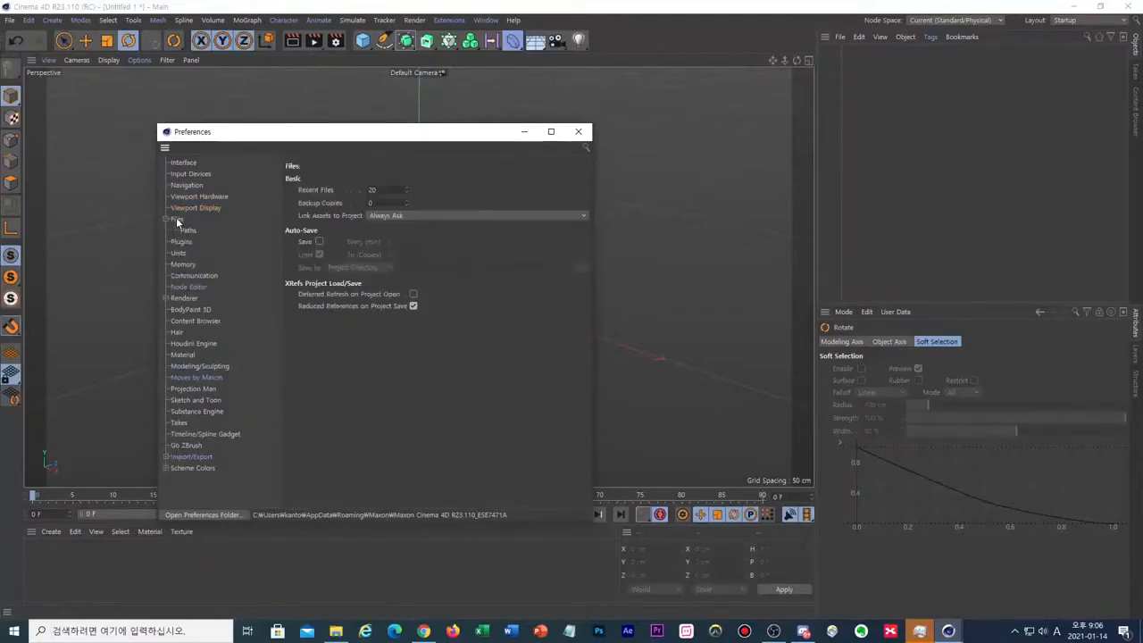
left_click(166, 218)
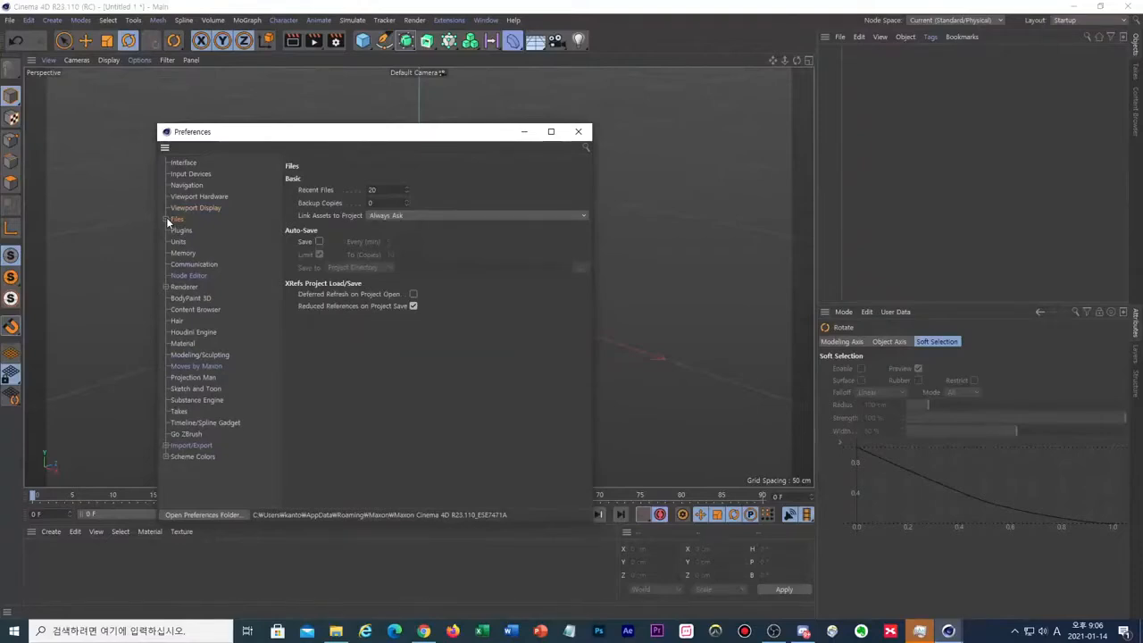
left_click(319, 241)
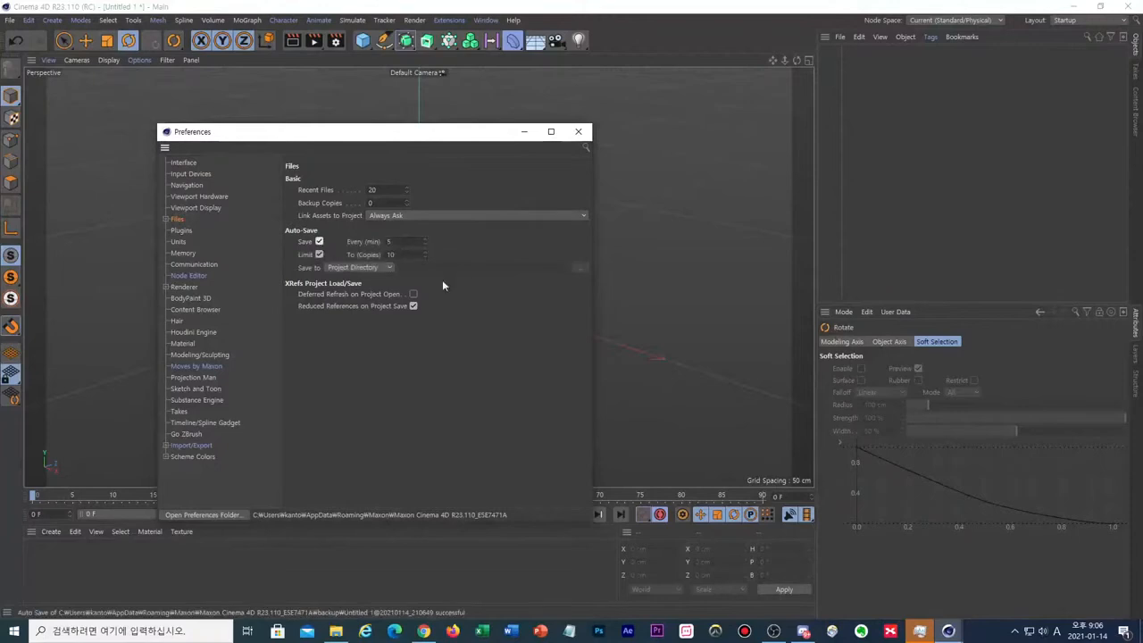
left_click_drag(413, 241, 364, 237)
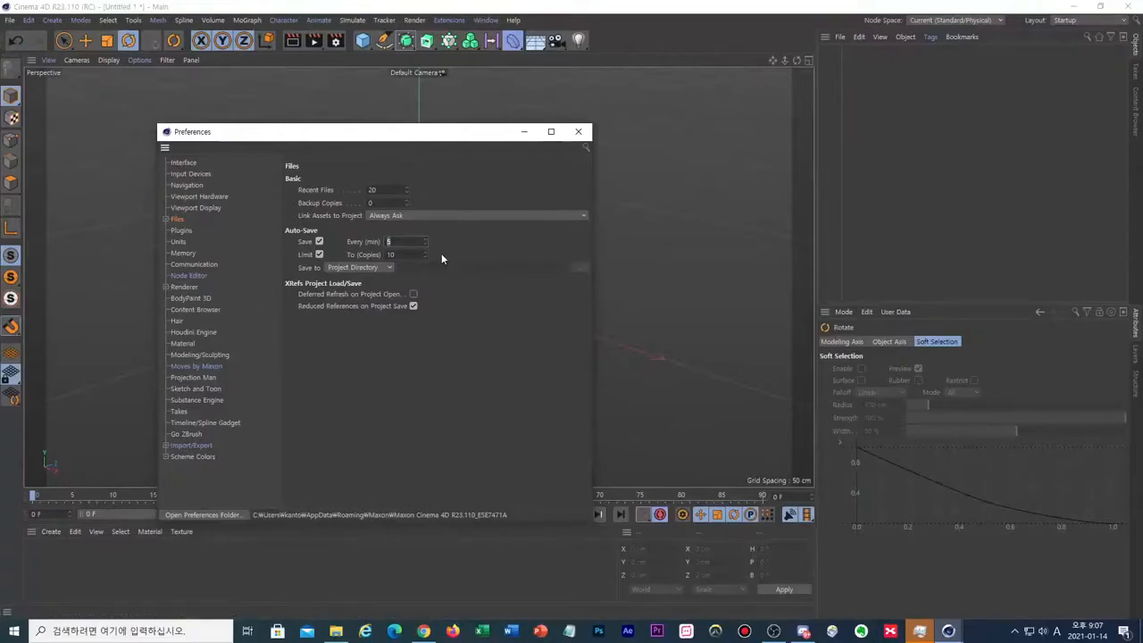
left_click(155, 14)
Set the Auto-Save location to User Directory
left_click_drag(278, 136, 301, 112)
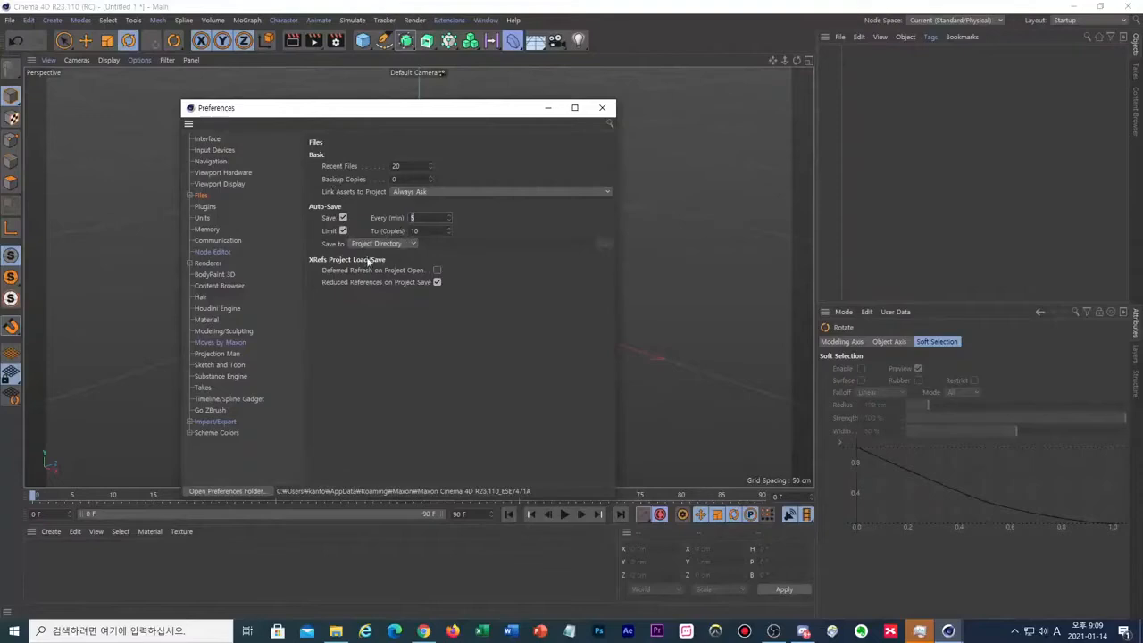
left_click(404, 244)
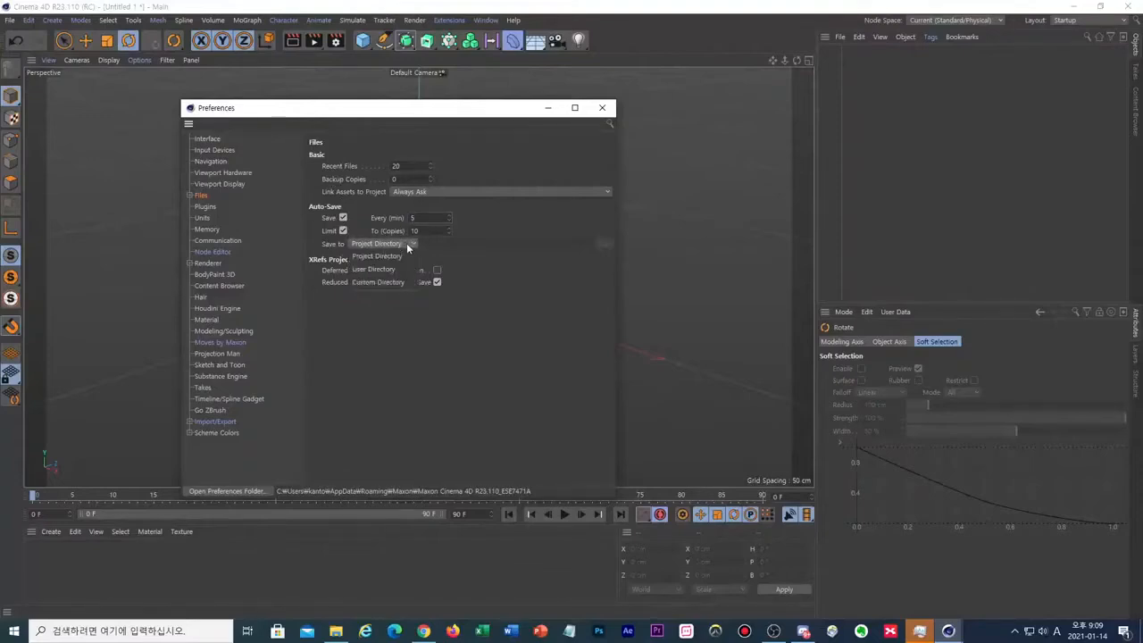
left_click(401, 270)
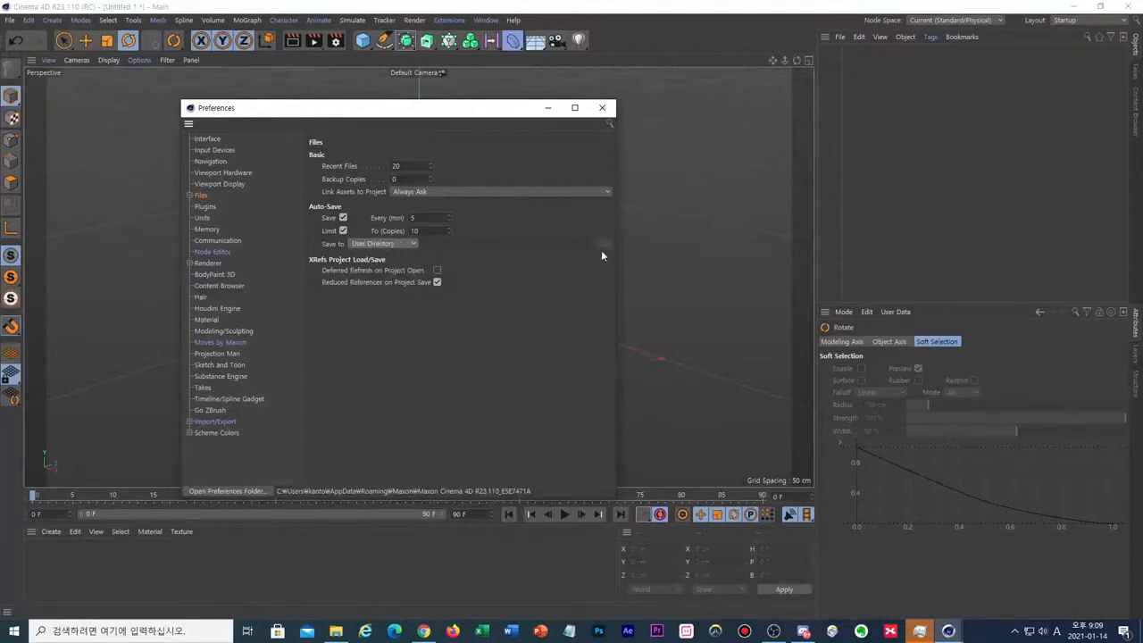
Try Custom Directory as the Auto-Save location and open the chooser for its folder
left_click(406, 244)
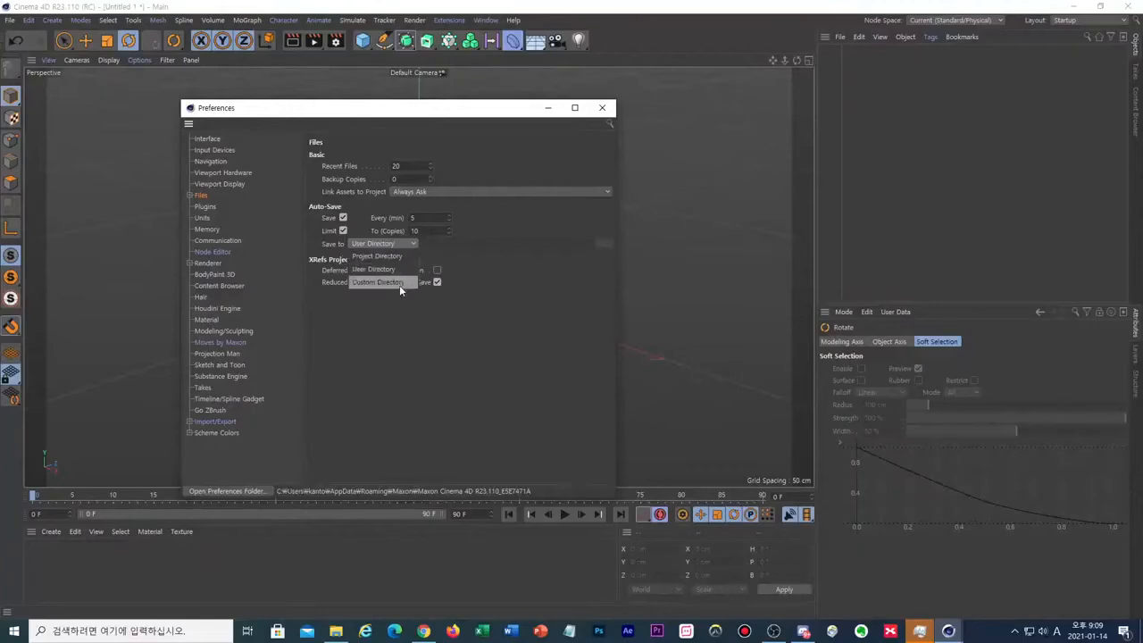
left_click(400, 284)
left_click(606, 244)
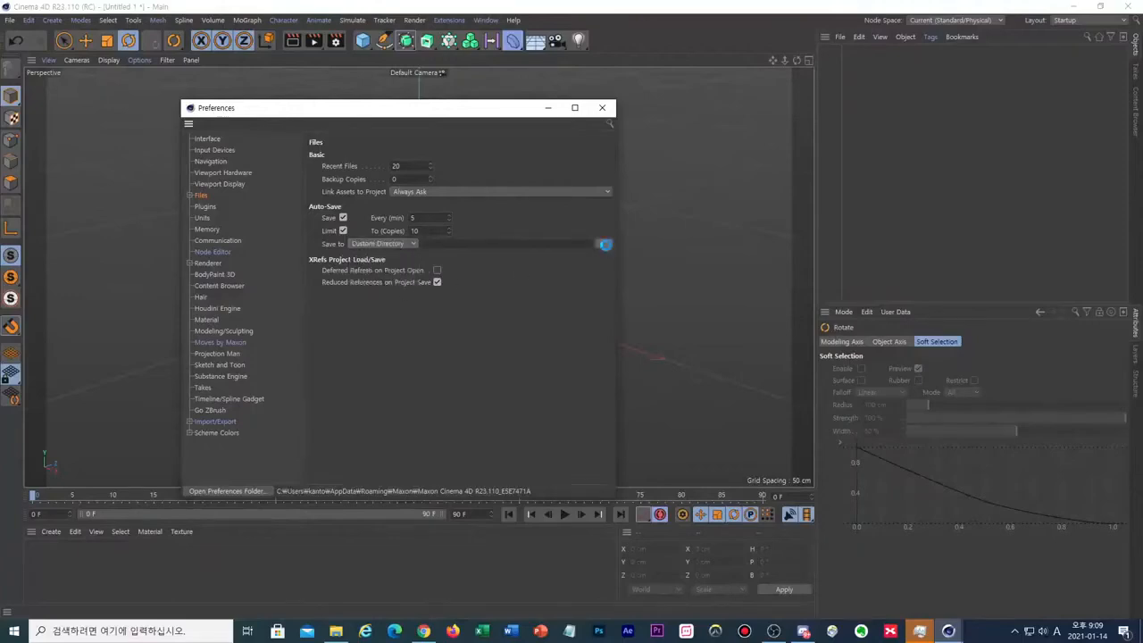
left_click(672, 207)
Set the Auto-Save location to Project Directory
left_click(390, 243)
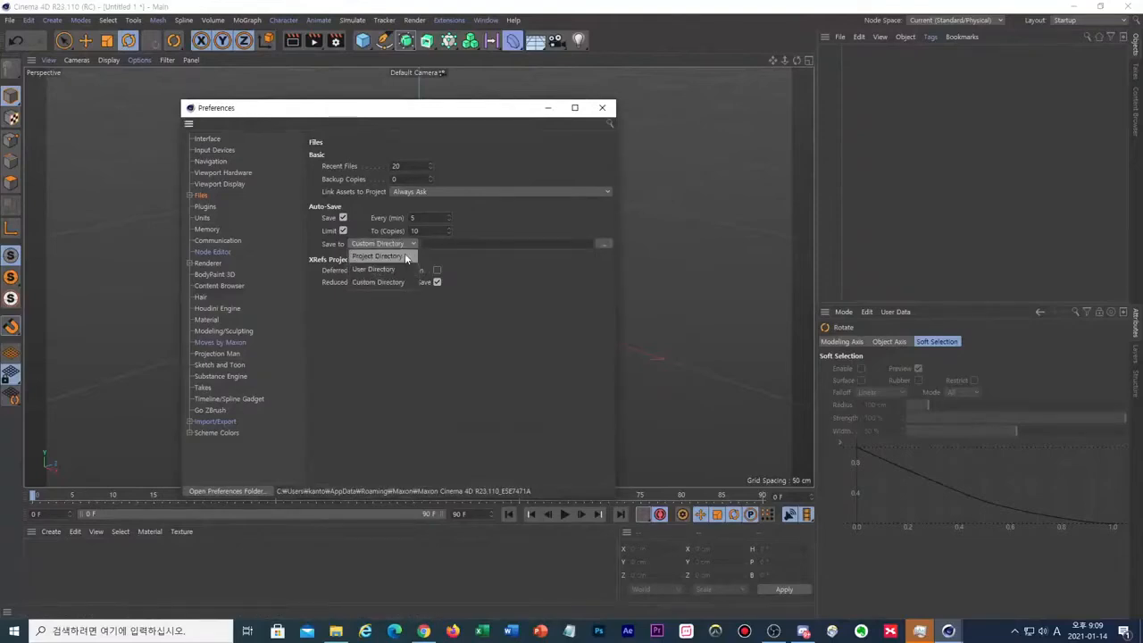
left_click(404, 255)
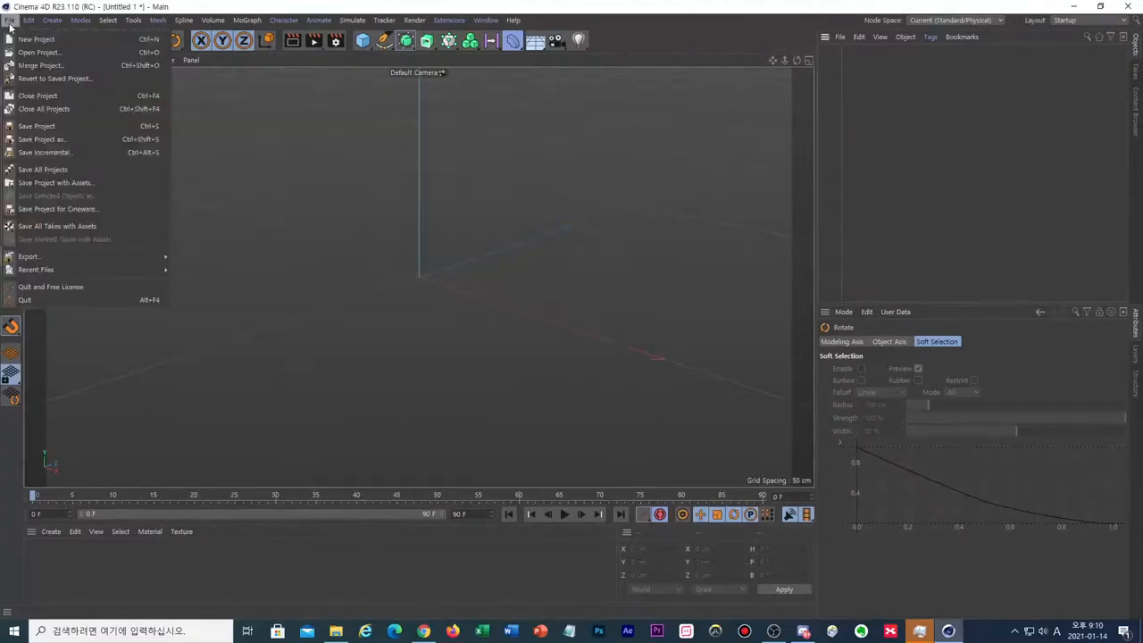
Open the recent project 01_train.c4d and show only its perspective view at full size
mouse_move(122, 264)
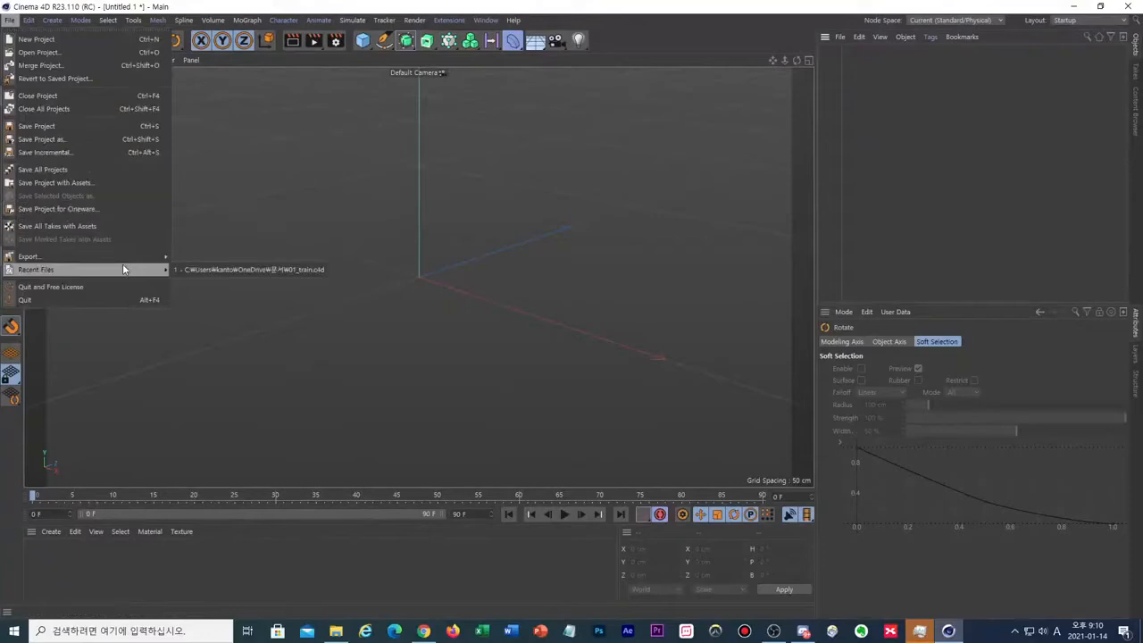
left_click(183, 269)
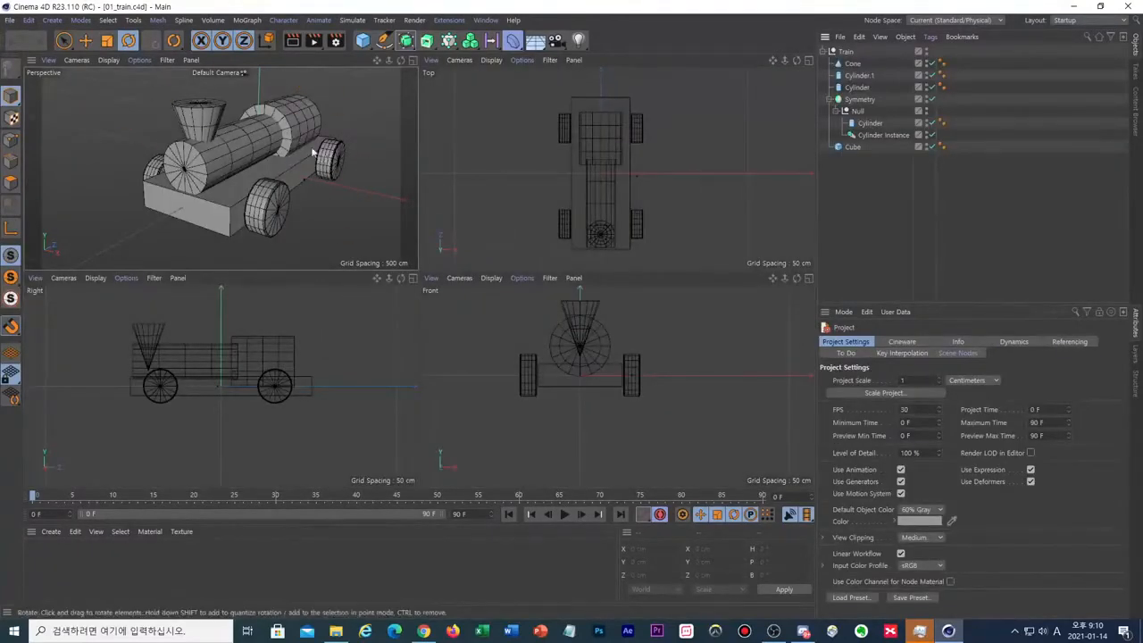
left_click(411, 59)
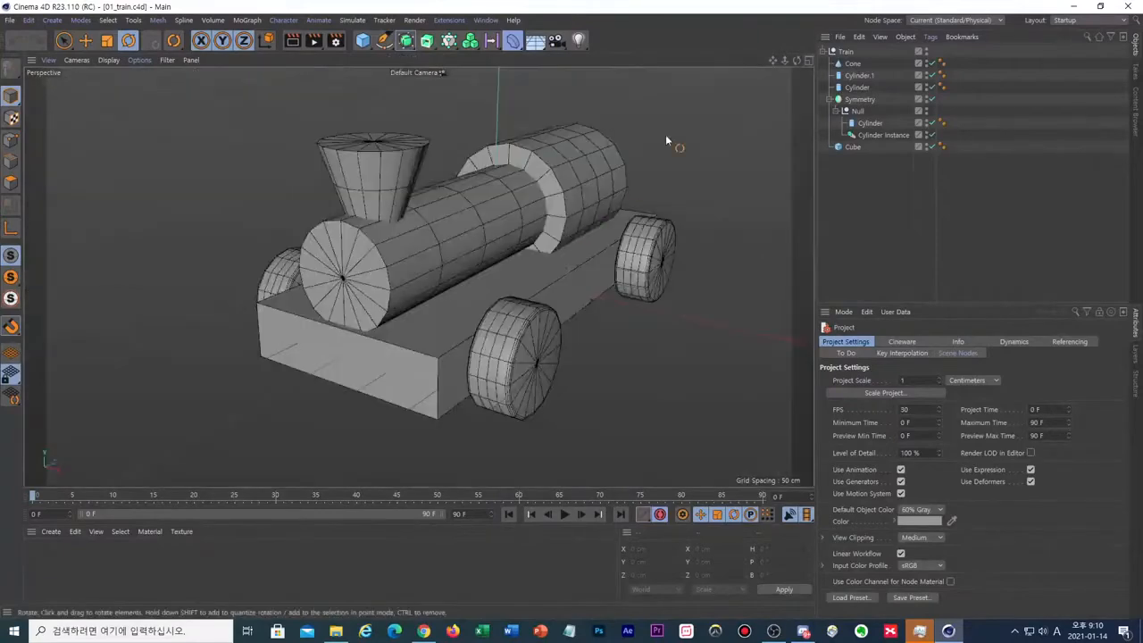
mouse_move(797, 62)
left_mouse_down()
mouse_move(692, 98)
mouse_move(821, 94)
mouse_move(793, 63)
left_mouse_up()
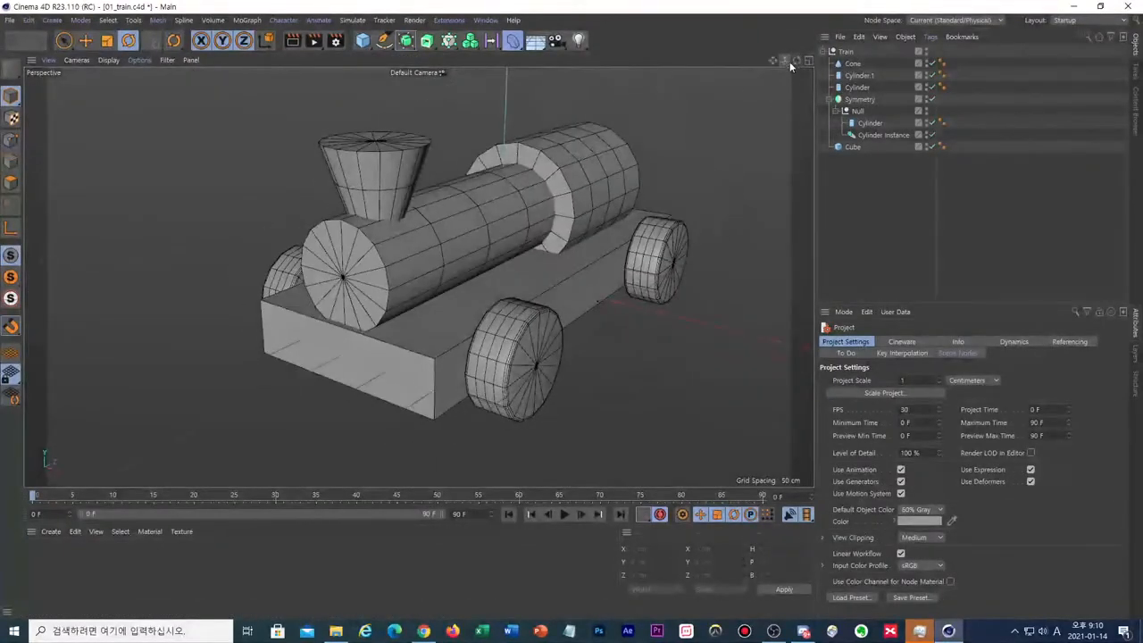
Switch to Notepad, place its window over the viewport, and write the heading "재질(Material)" in the empty note
left_click(568, 631)
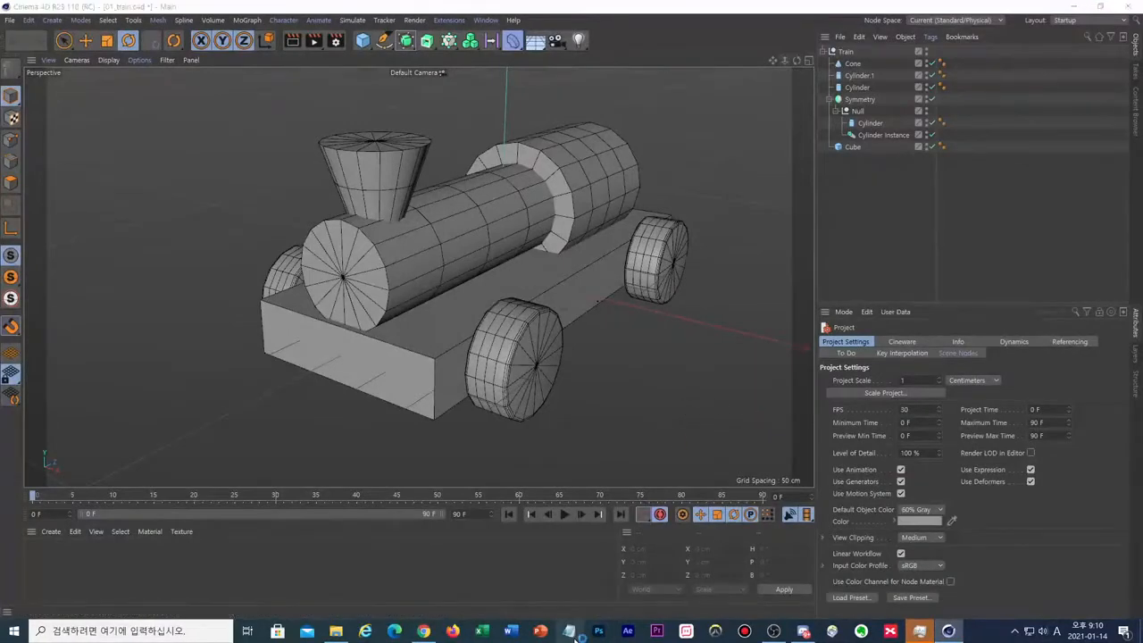
left_click_drag(158, 127, 702, 76)
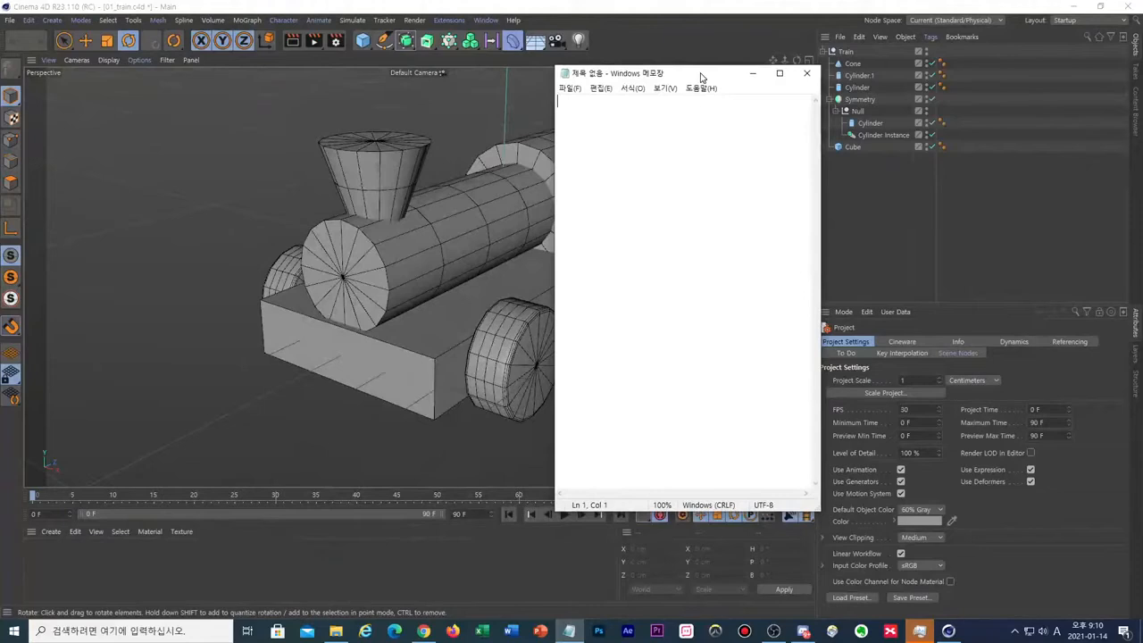
left_click(671, 163)
type("재질")
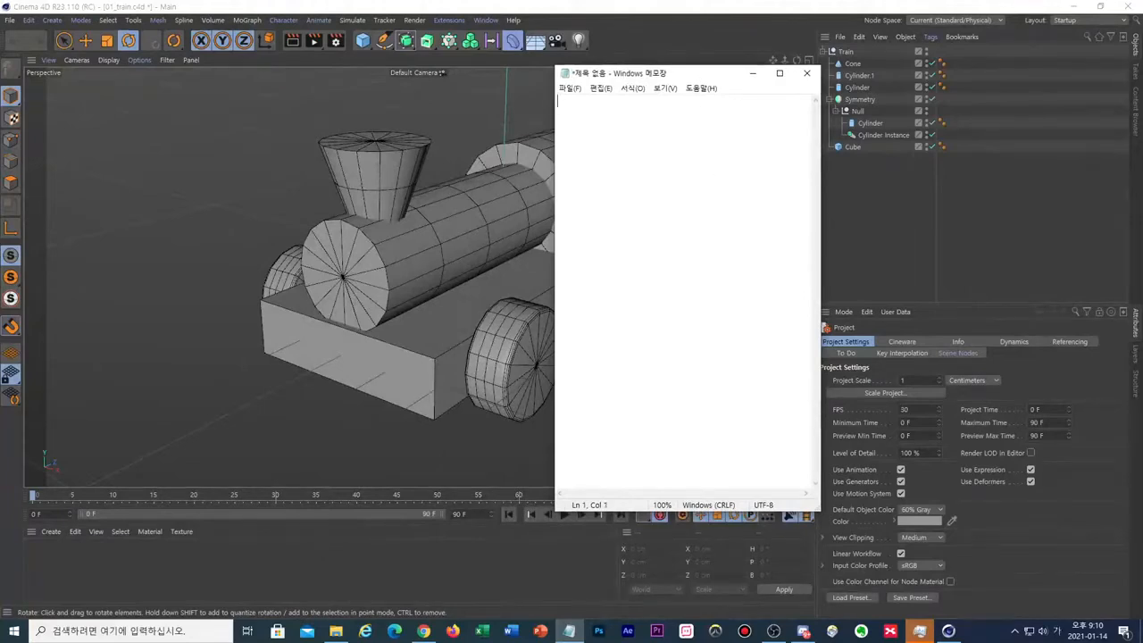
type("(Material)")
key("Return")
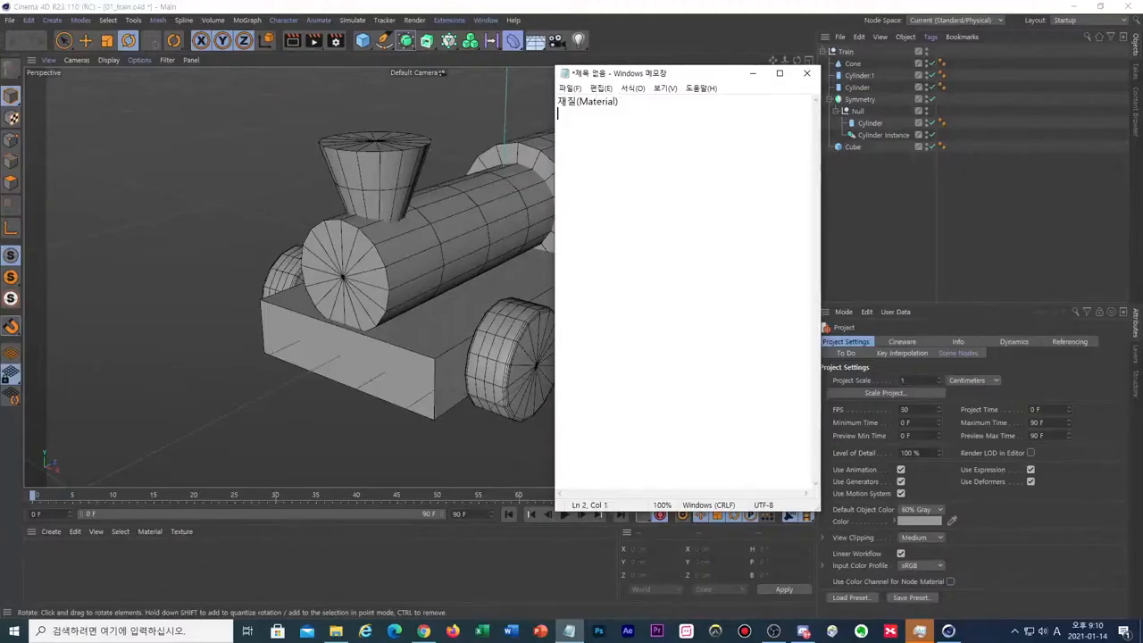
Below a blank line in the note, add the lines "Texture Texuring" and "Shader"
key("Return")
type("Tex")
type("ture")
type("Te")
type("xtur")
type("ng")
type("Sh")
type("ader")
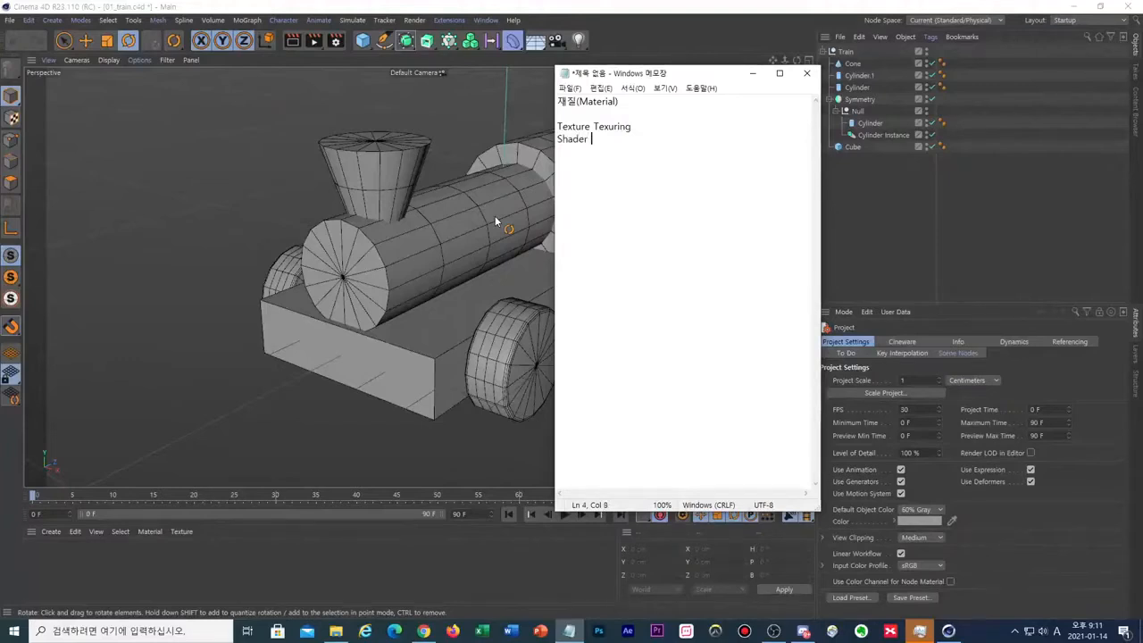
key("BackSpace")
Move the note window aside and add the line "Material Manager" after a blank line below "Shader"
left_click_drag(728, 79, 786, 66)
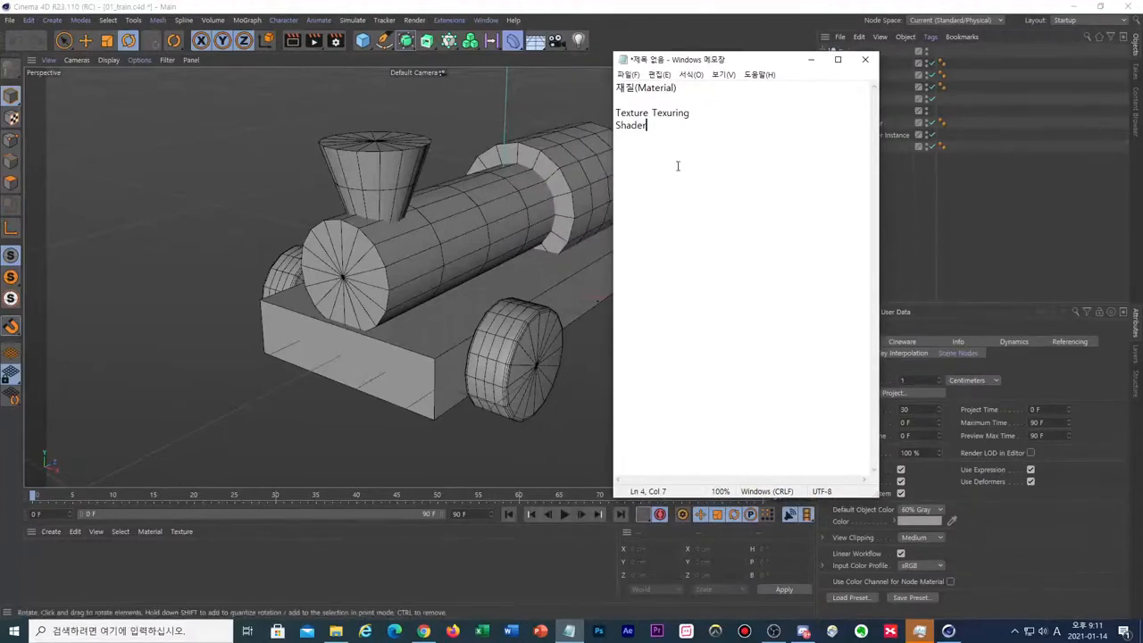
key("Return")
type("Material Manager")
key("Return")
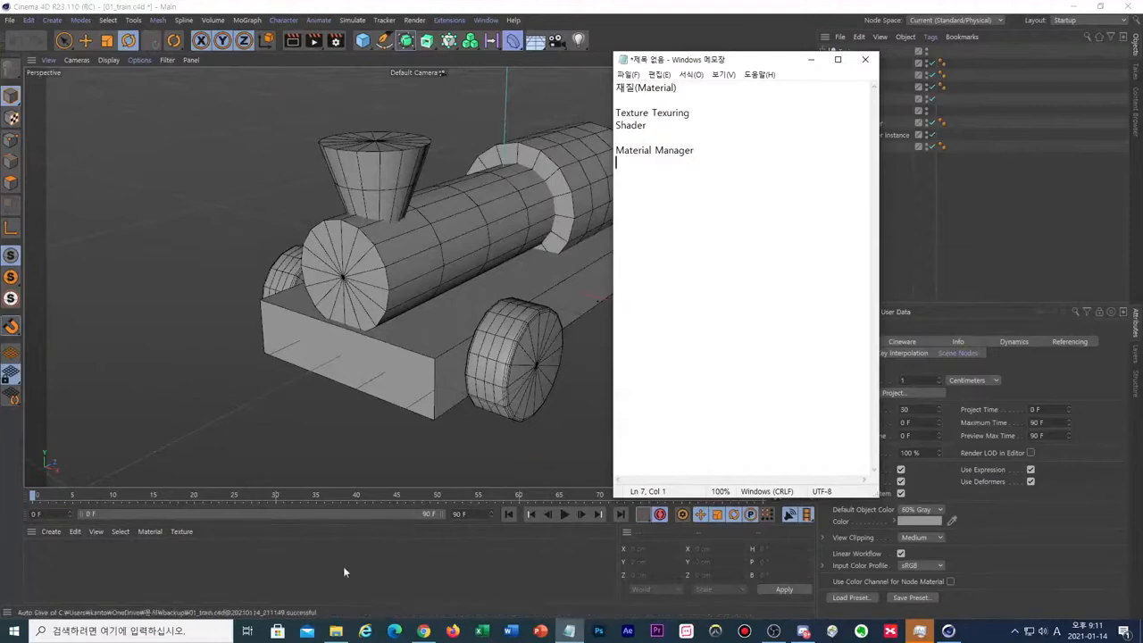
Try creating a new Standard material in Cinema 4D's Material Manager, and undo it
left_click(51, 532)
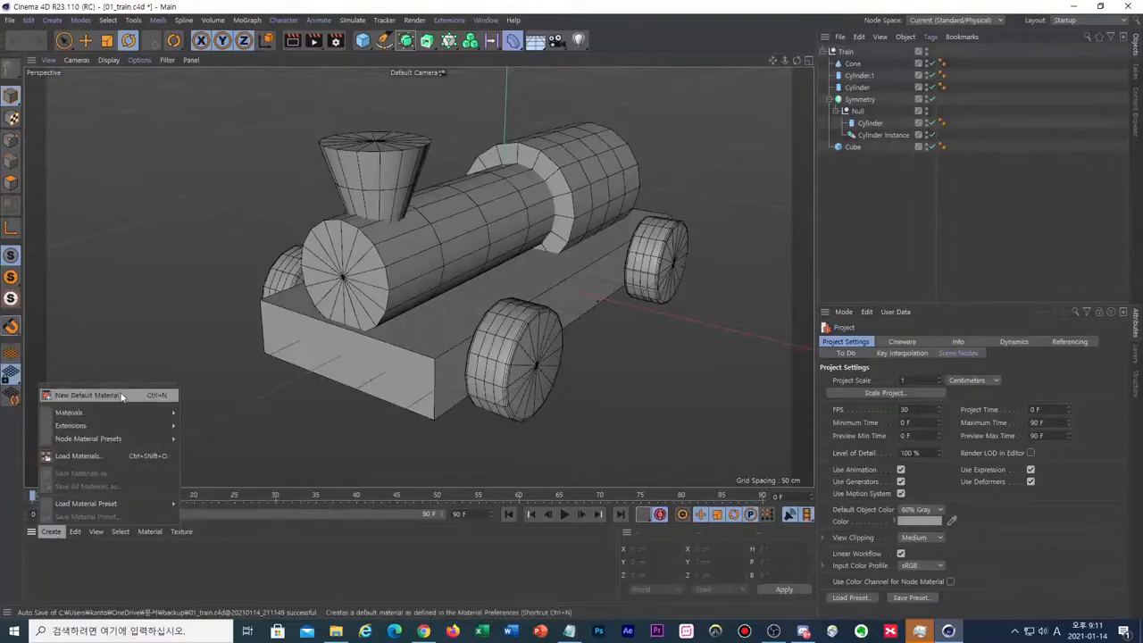
mouse_move(120, 412)
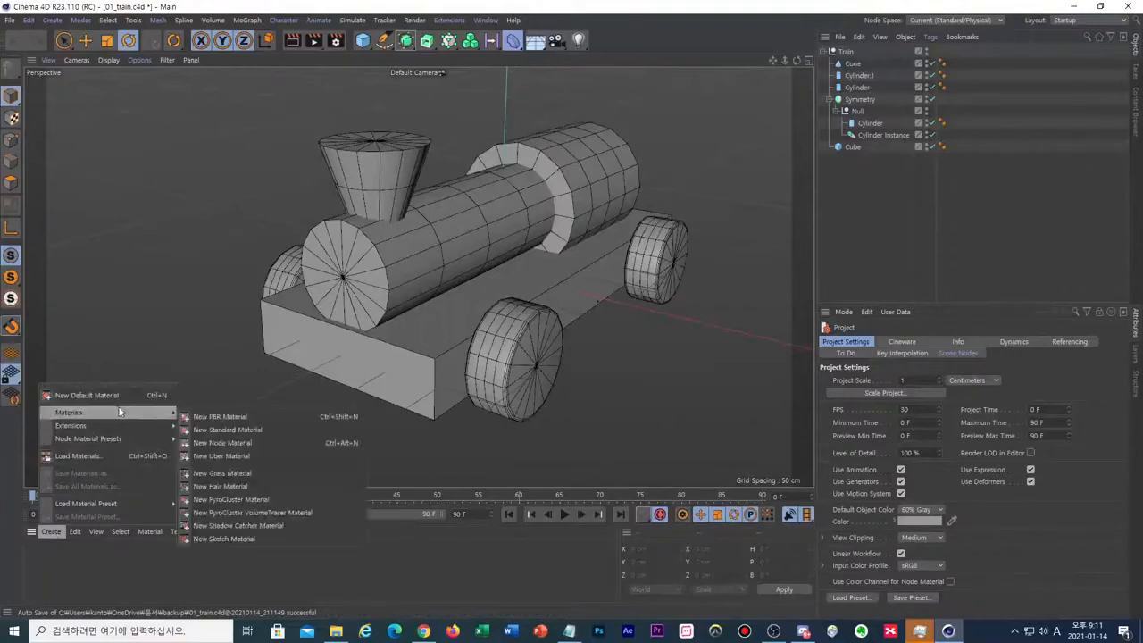
left_click(277, 431)
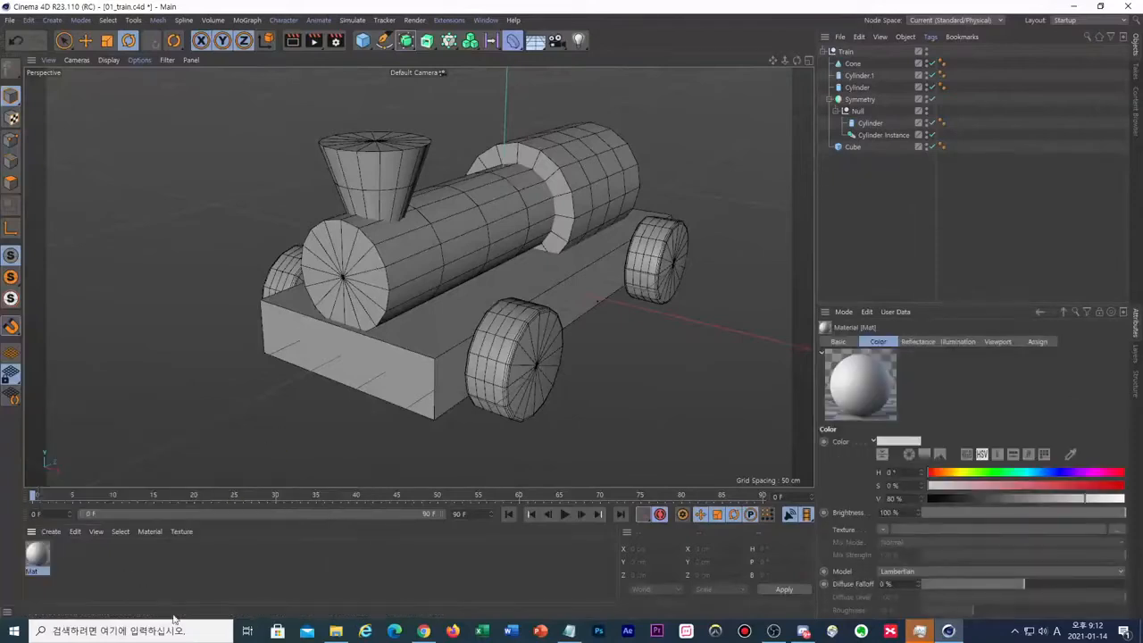
key("ctrl+z")
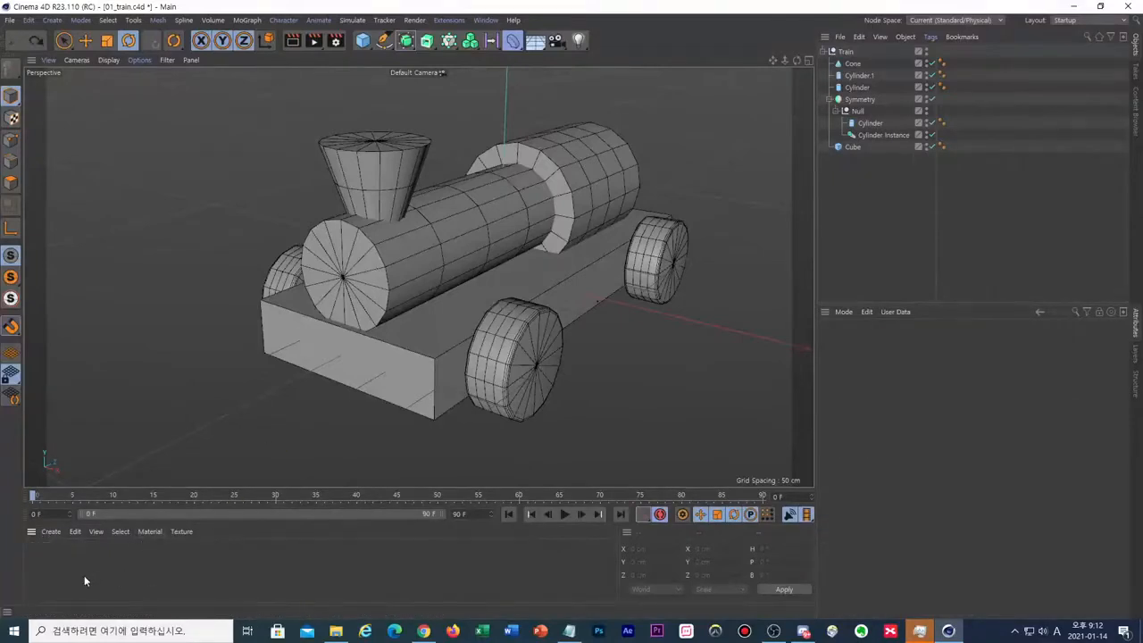
Create a default material in the empty Material Manager and view the New Default Material command
double_click(55, 569)
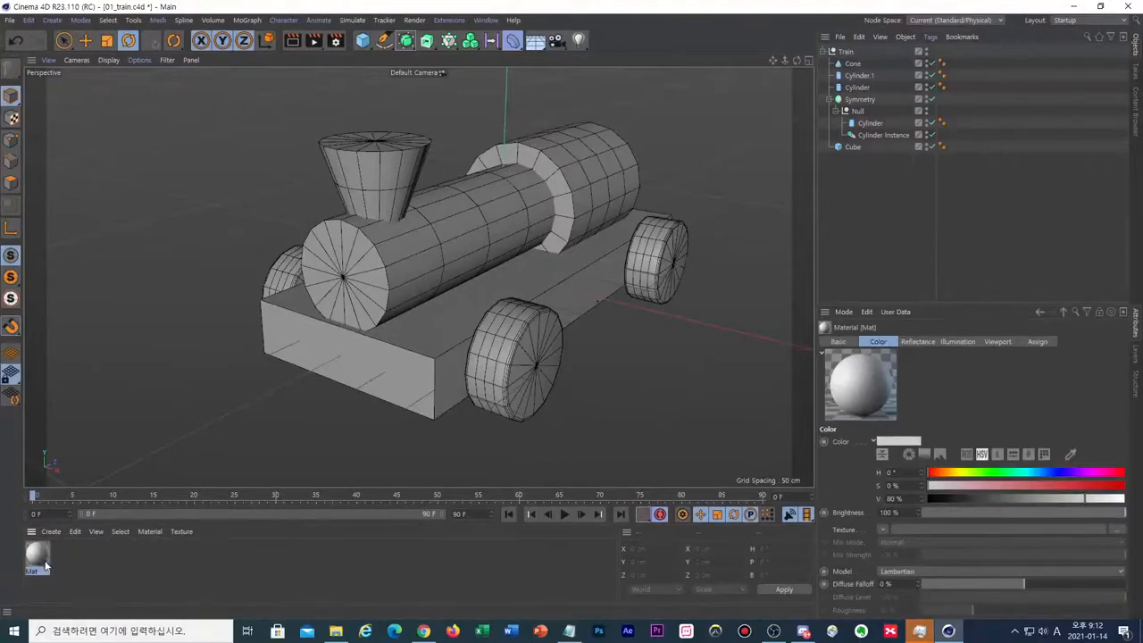
left_click(55, 532)
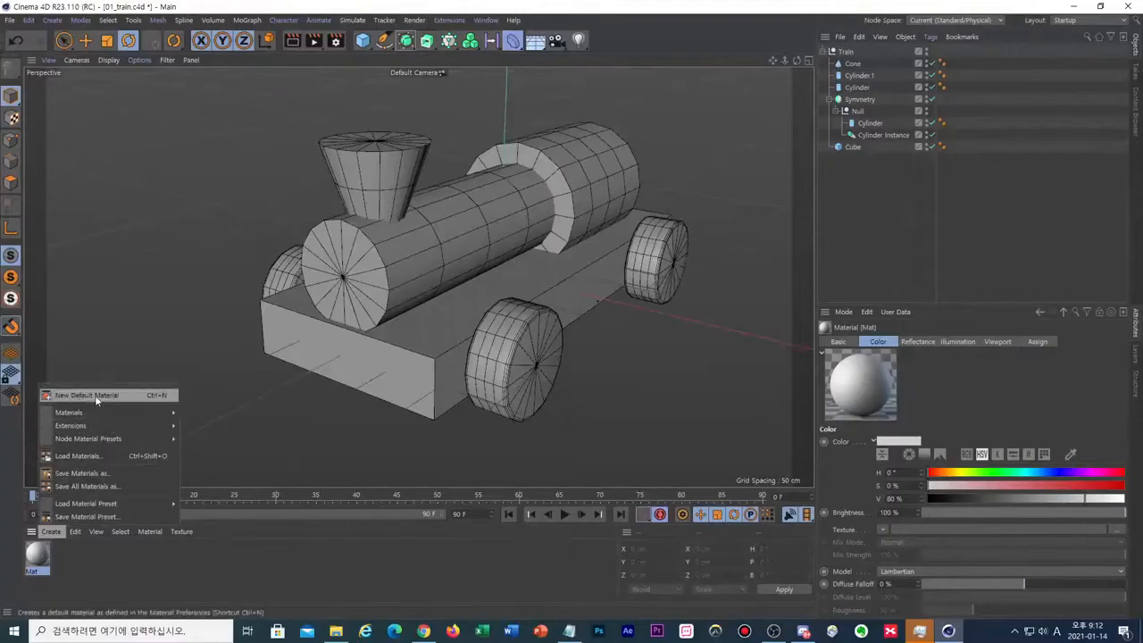
In the Material preferences, set the Material Manager's default material to PBR
left_click(32, 18)
left_click(31, 20)
left_click(82, 185)
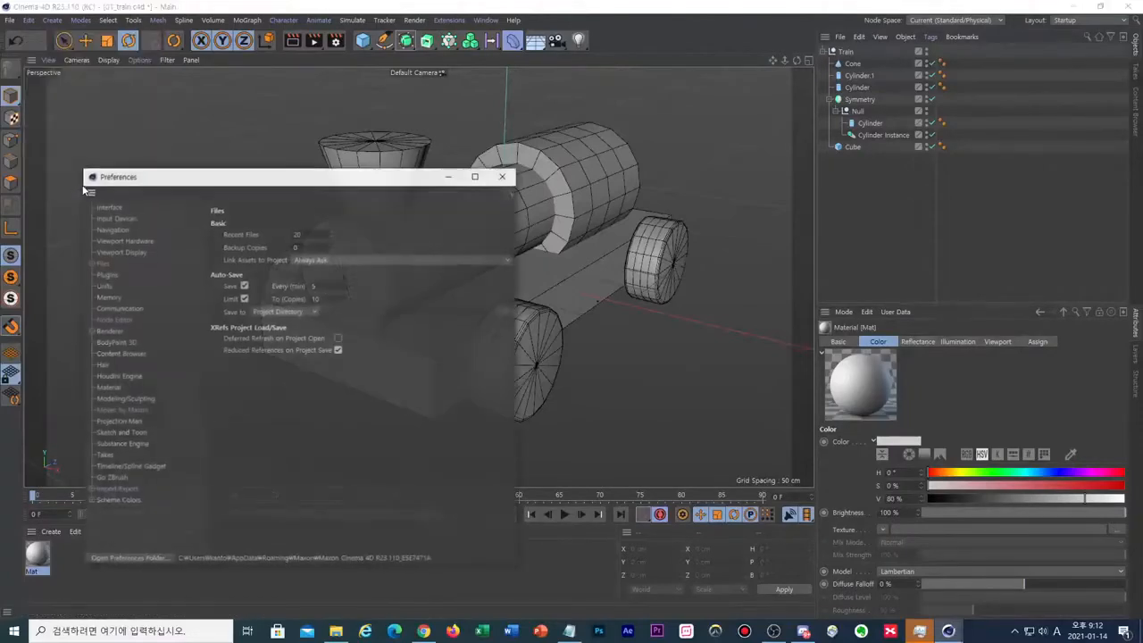
left_click(104, 285)
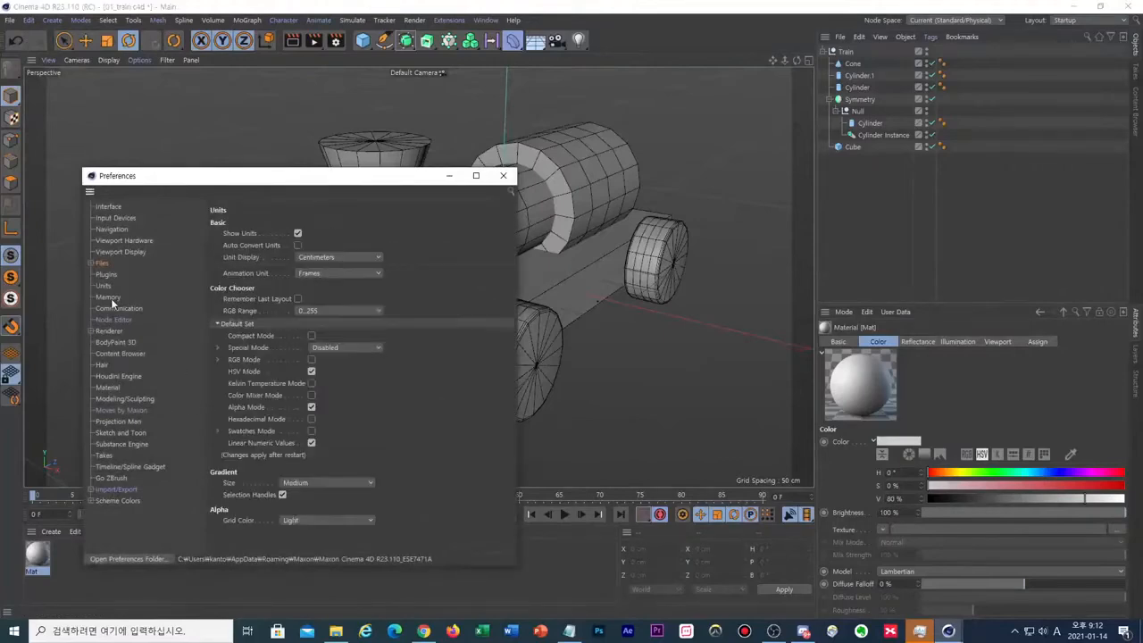
left_click(108, 387)
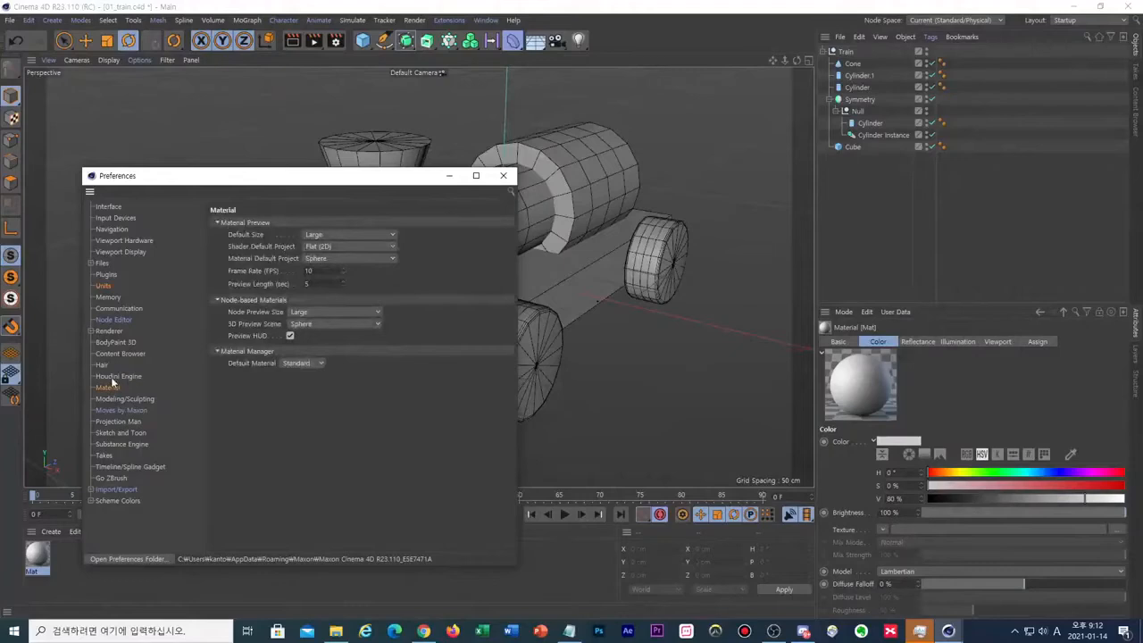
left_click(321, 362)
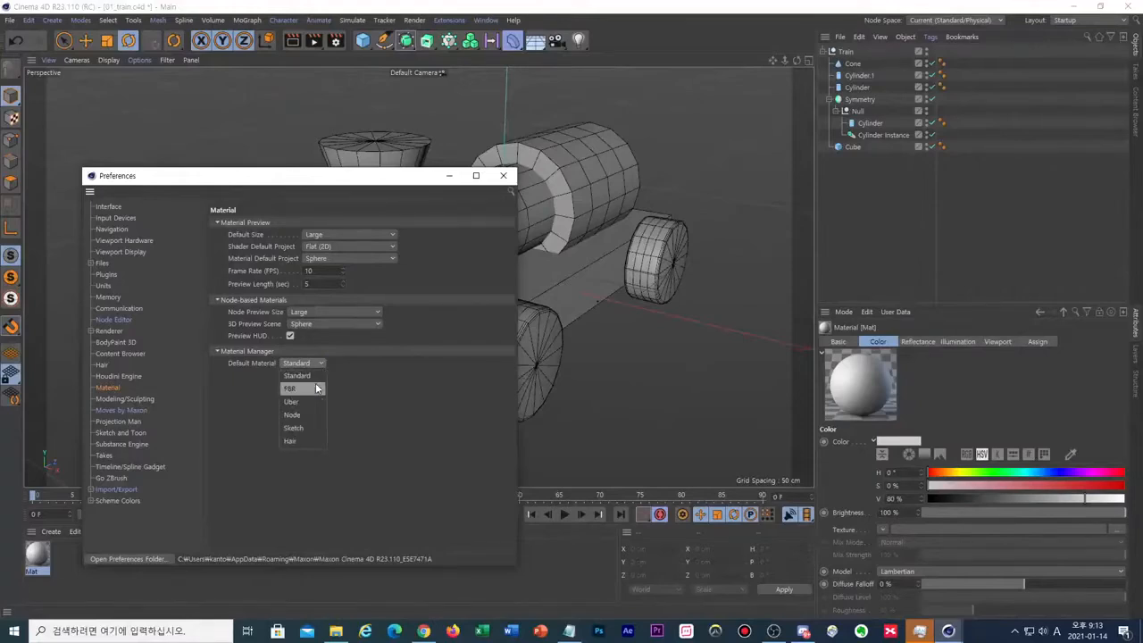
left_click(316, 388)
left_click(309, 362)
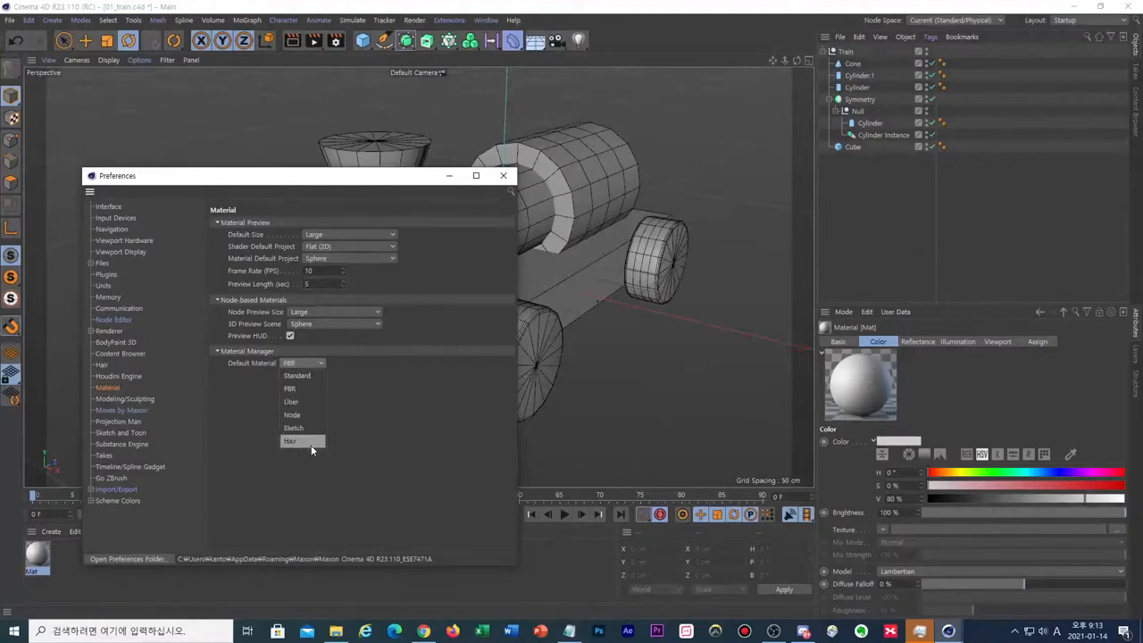
left_click(313, 390)
Create a new default PBR material and compare it with the existing material Mat
double_click(83, 587)
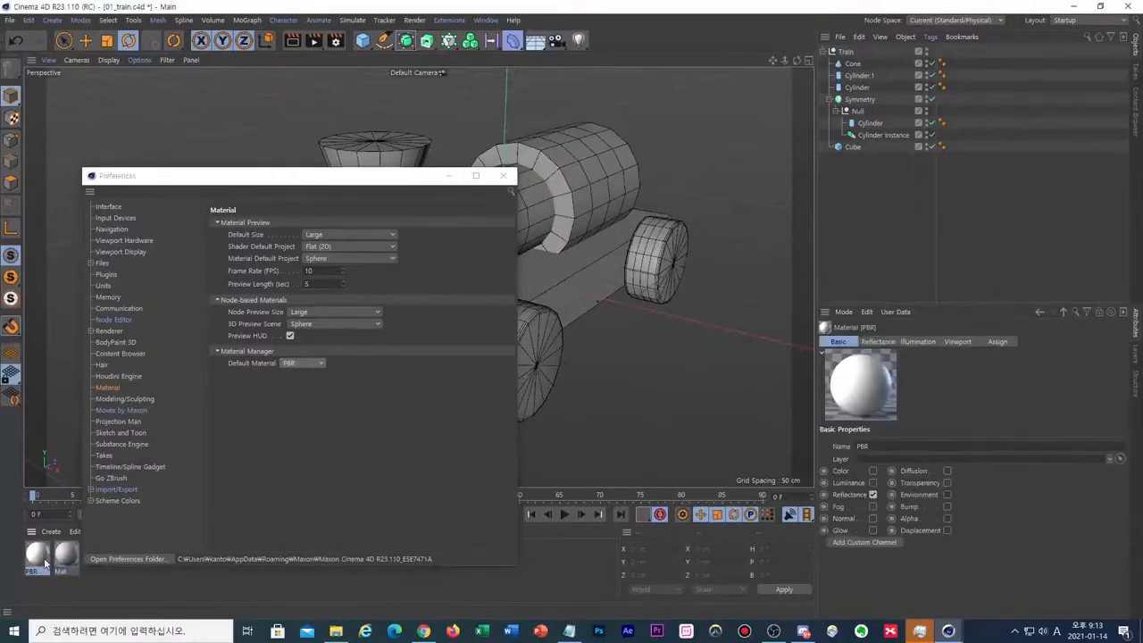
left_click_drag(191, 176, 302, 179)
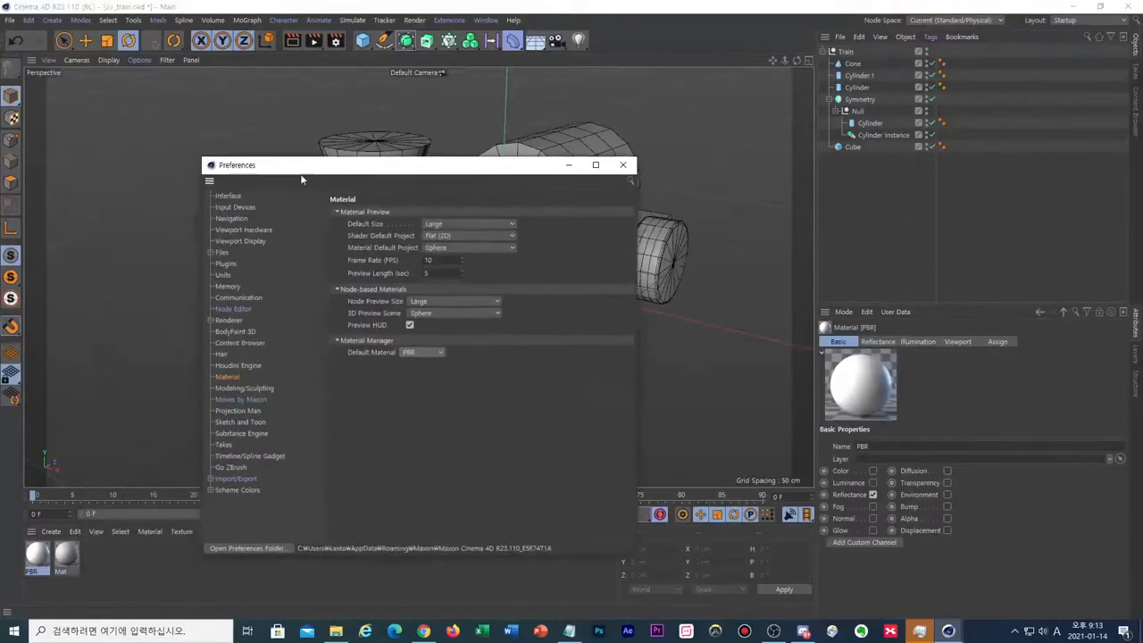
left_click(64, 562)
left_click(37, 561)
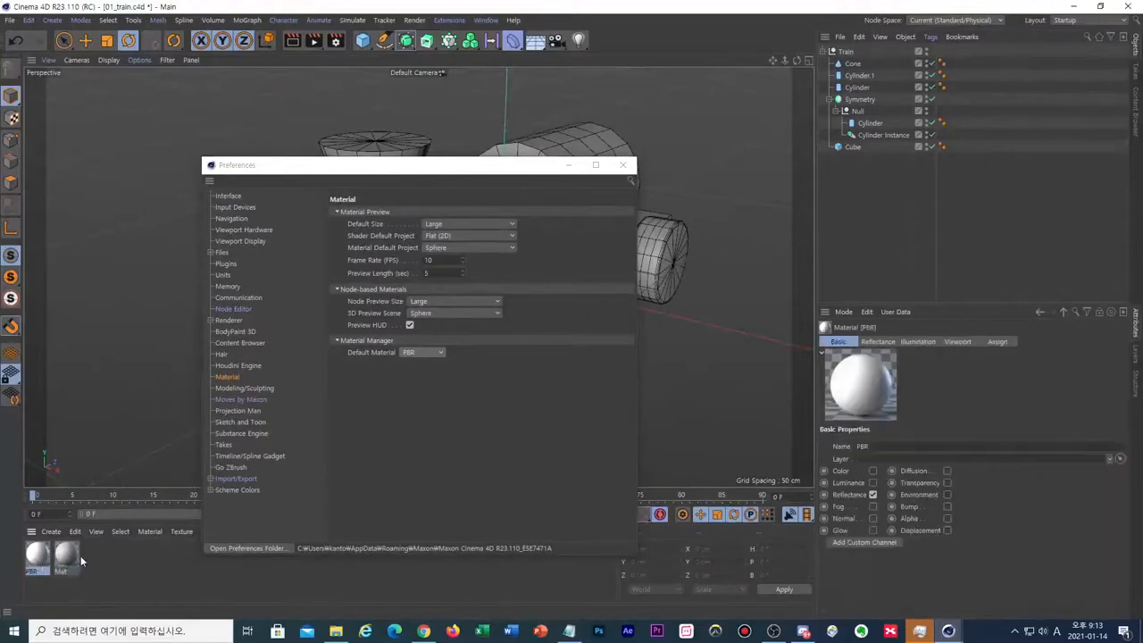
Delete the PBR material from the Material Manager, keeping Mat
left_click(77, 560)
left_click(34, 558)
key("Delete")
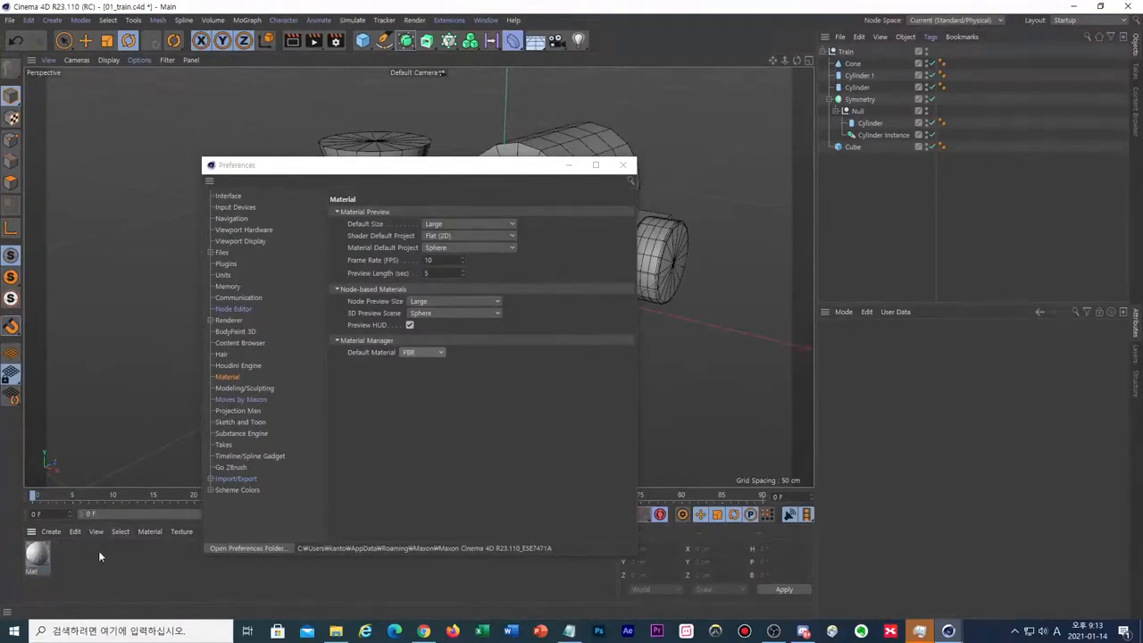
Set the preferences' default material back to Standard and close the Preferences window
left_click(419, 353)
left_click(417, 365)
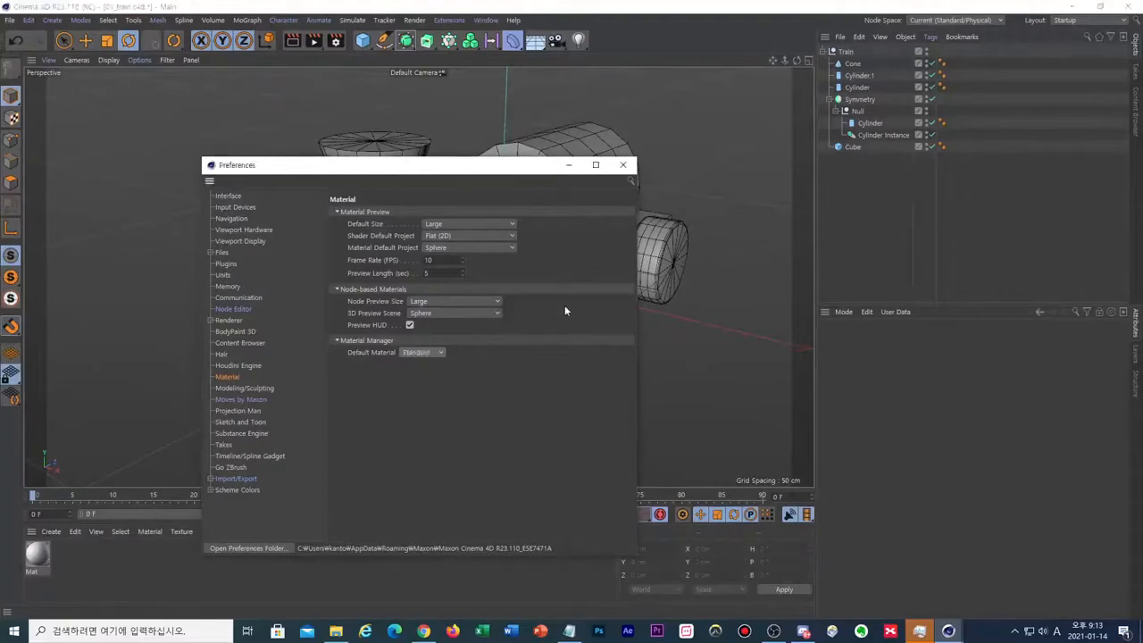
left_click(622, 167)
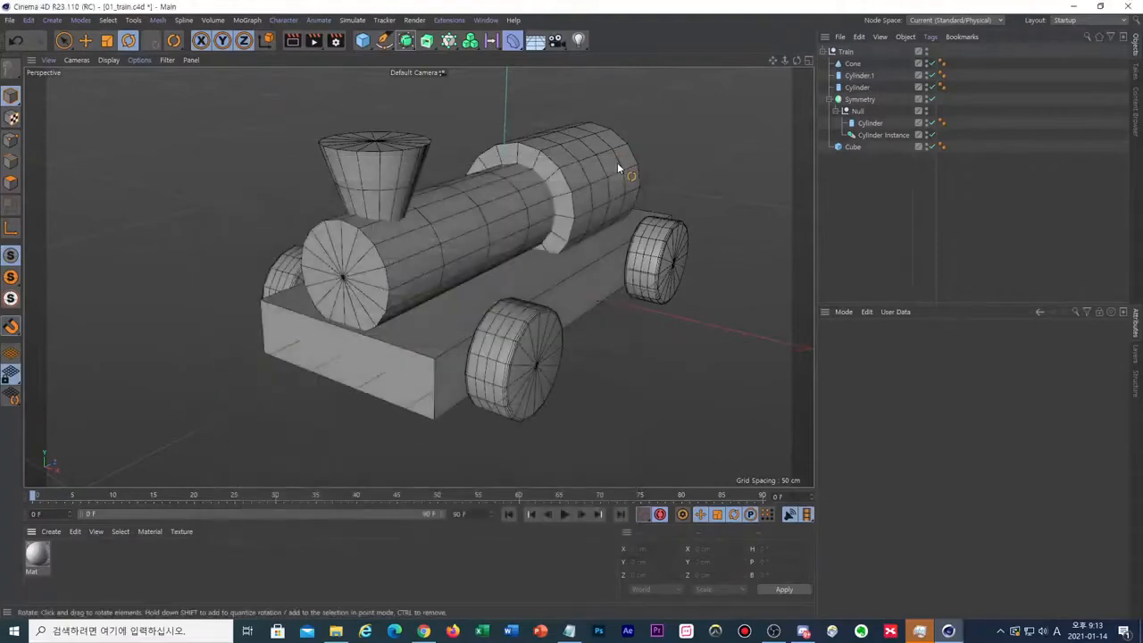
Open the material Mat in the Material Editor and enable its Luminance channel
double_click(38, 554)
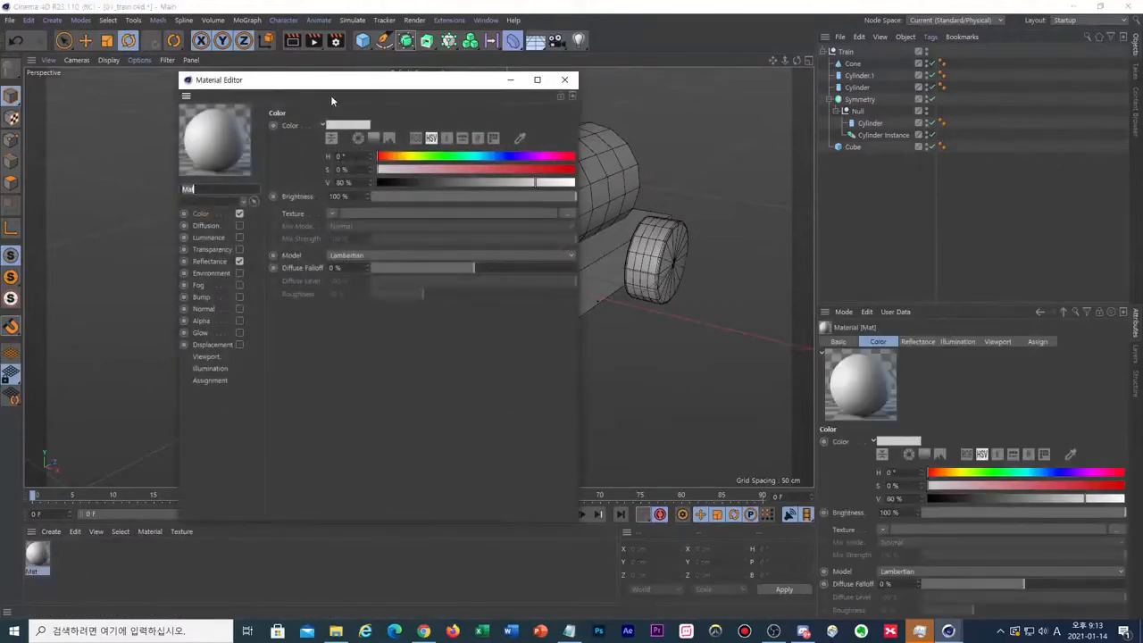
left_click_drag(326, 82, 389, 101)
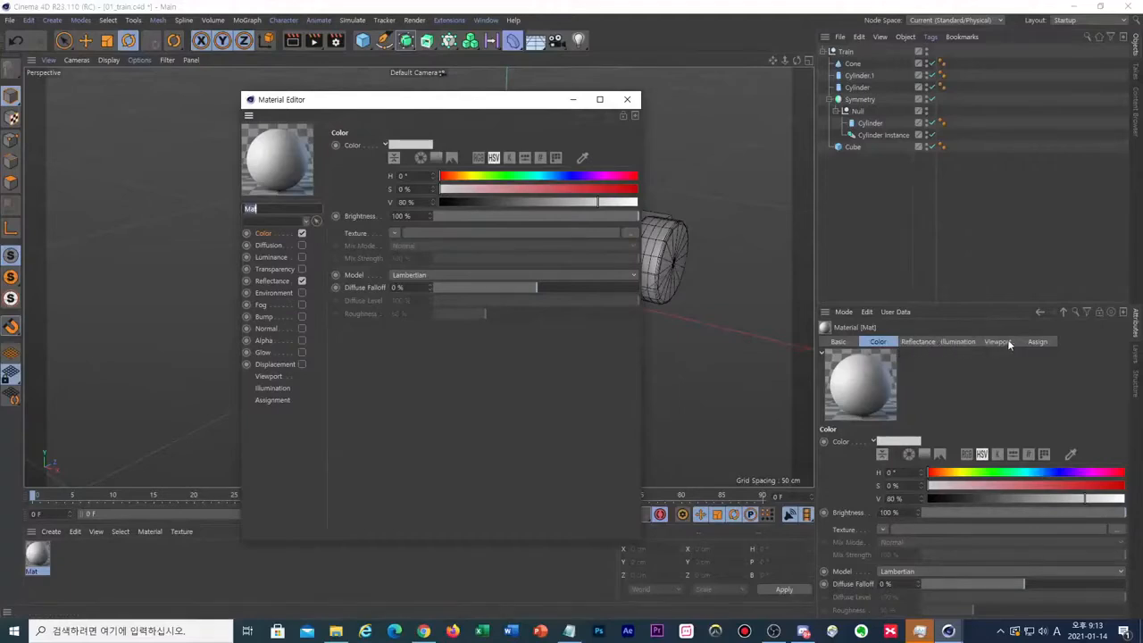
left_click(302, 256)
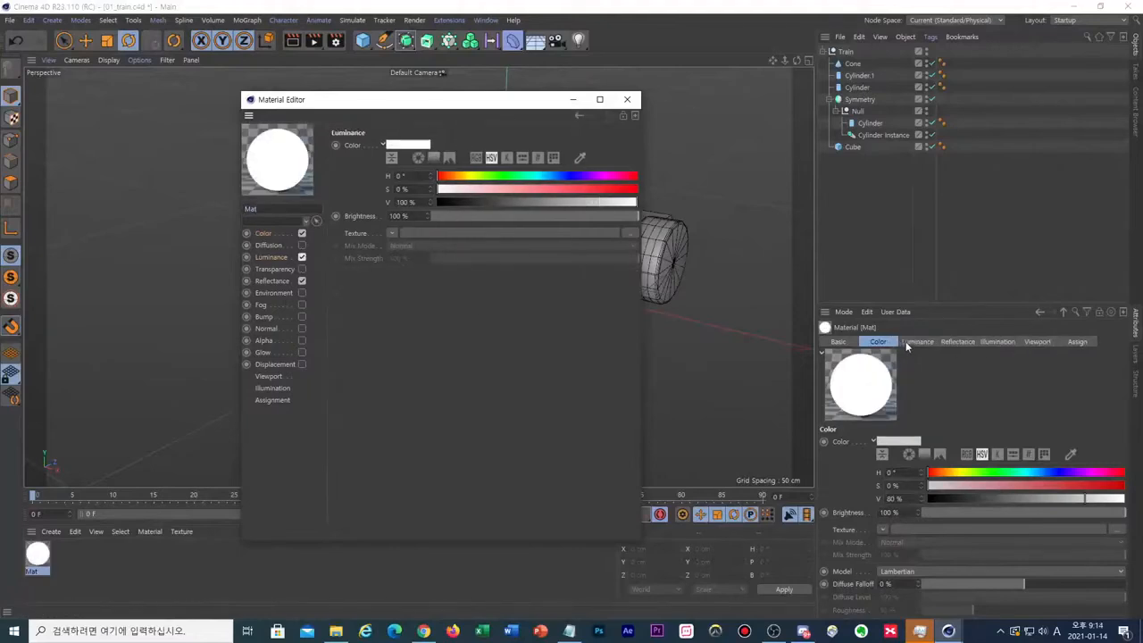
Disable the Luminance channel of the material Mat, then view its Reflectance and Color channel settings
left_click(302, 257)
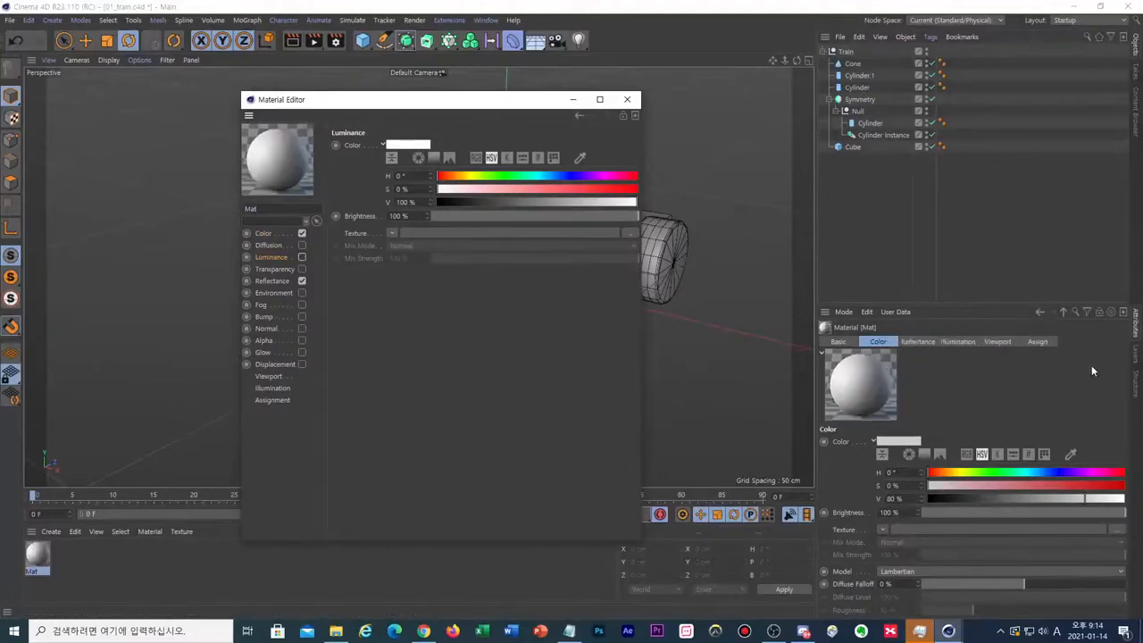
left_click(273, 282)
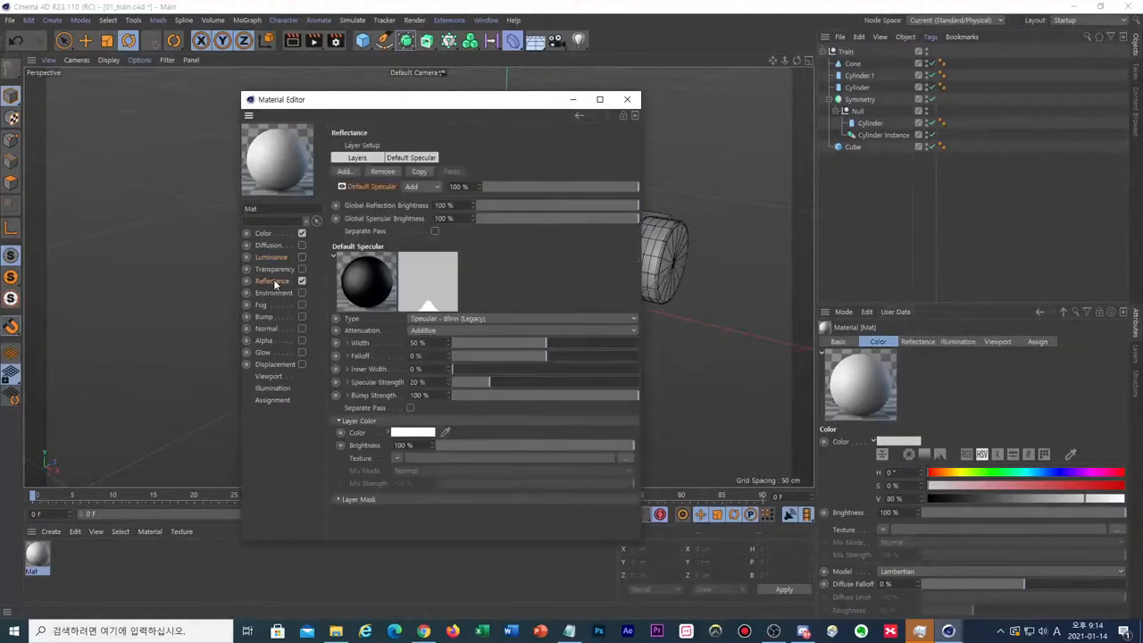
left_click(263, 233)
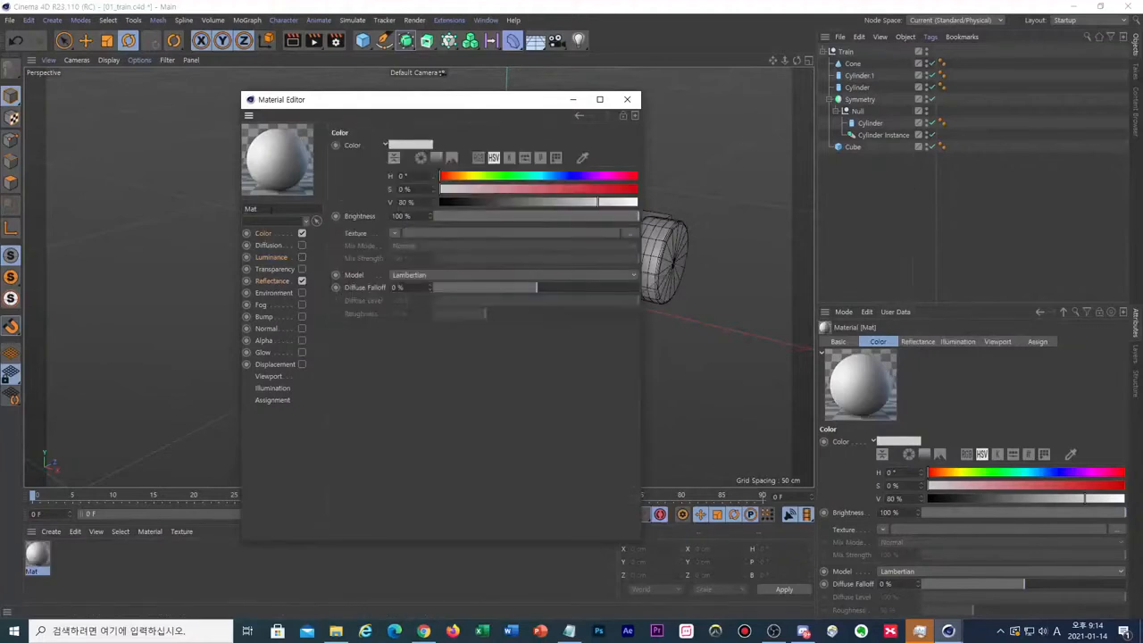
left_click_drag(329, 106, 344, 115)
Try the Cube shape for the material preview, then restore the Default shape
right_click(291, 158)
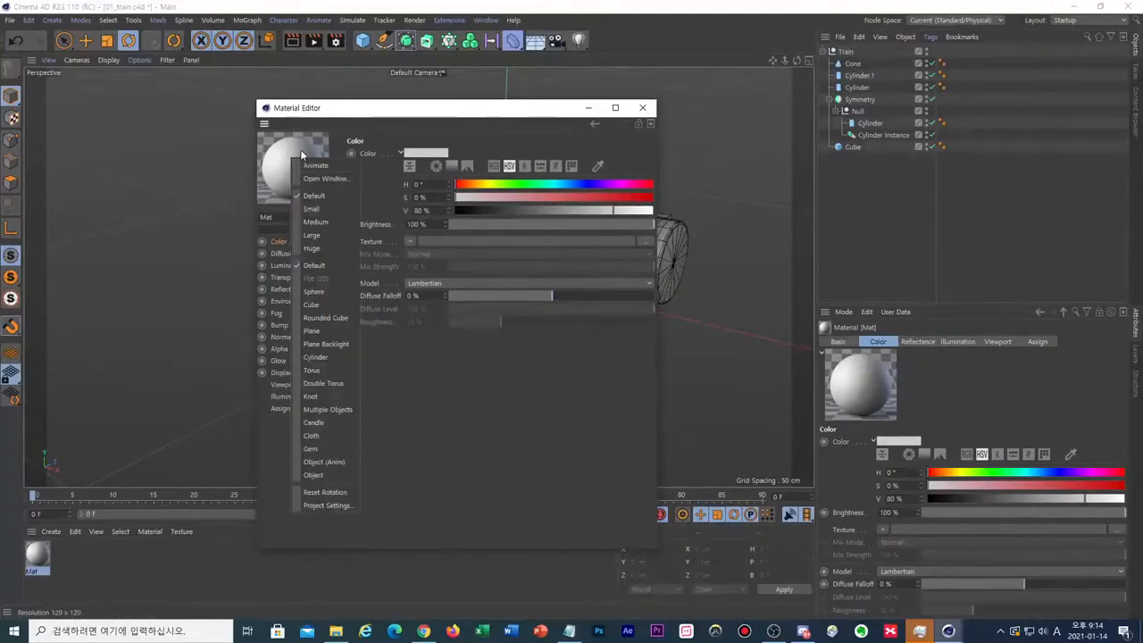
left_click(299, 148)
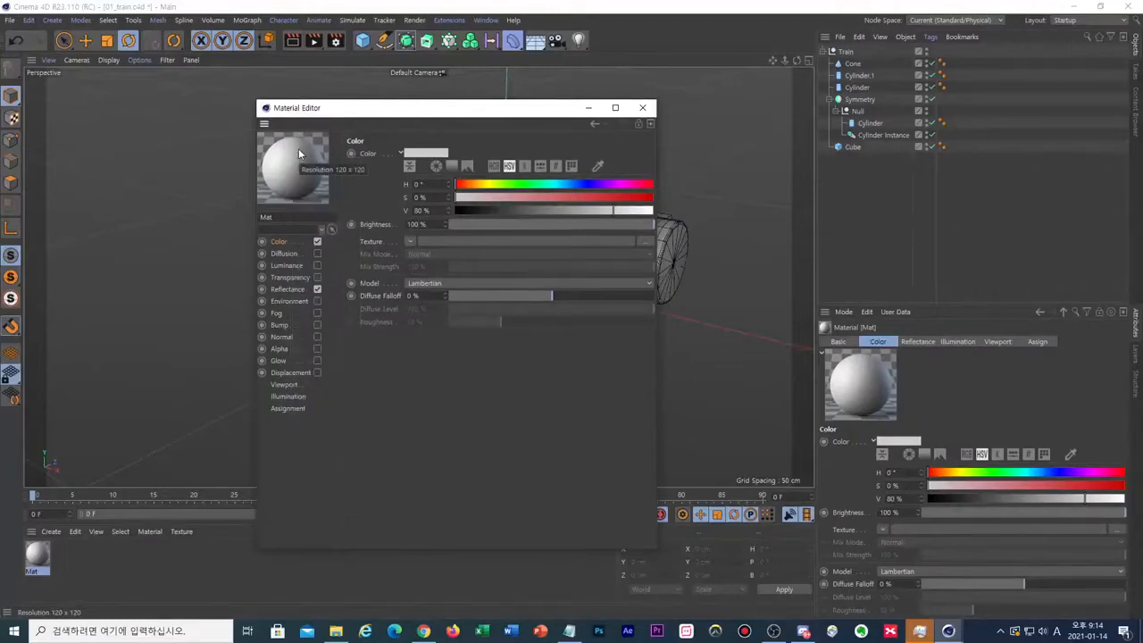
right_click(298, 153)
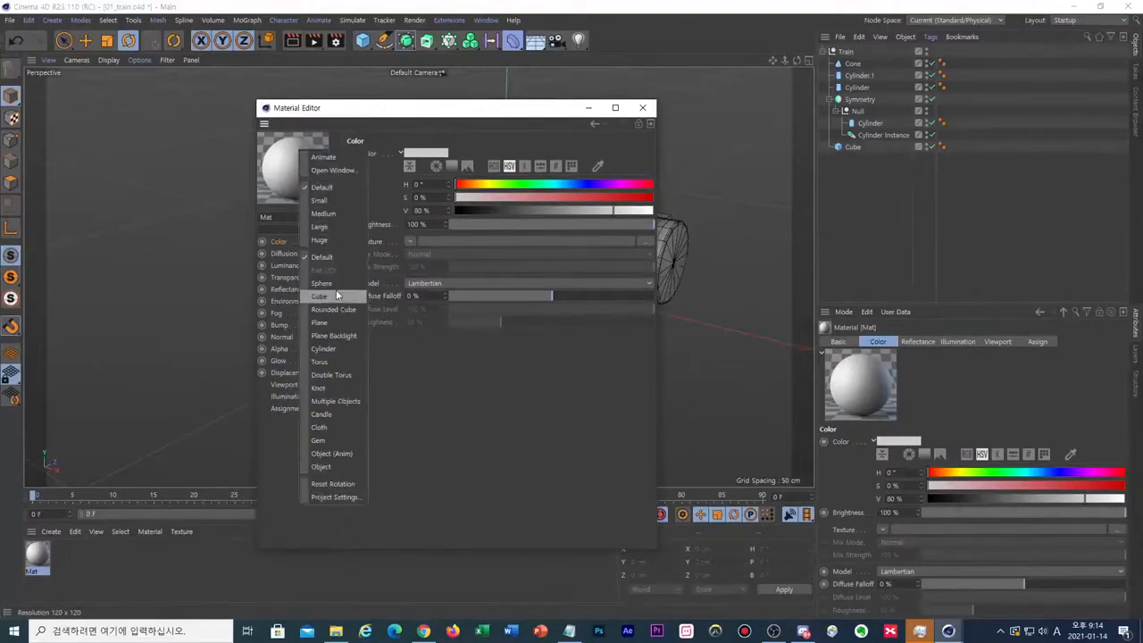
left_click(319, 295)
right_click(298, 165)
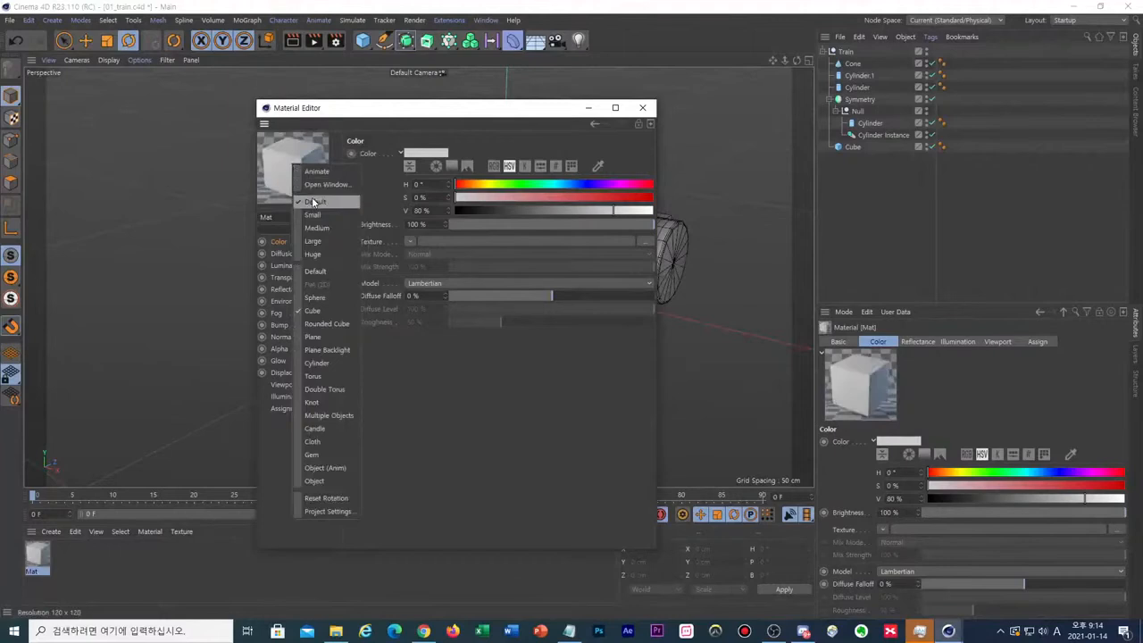
left_click(315, 270)
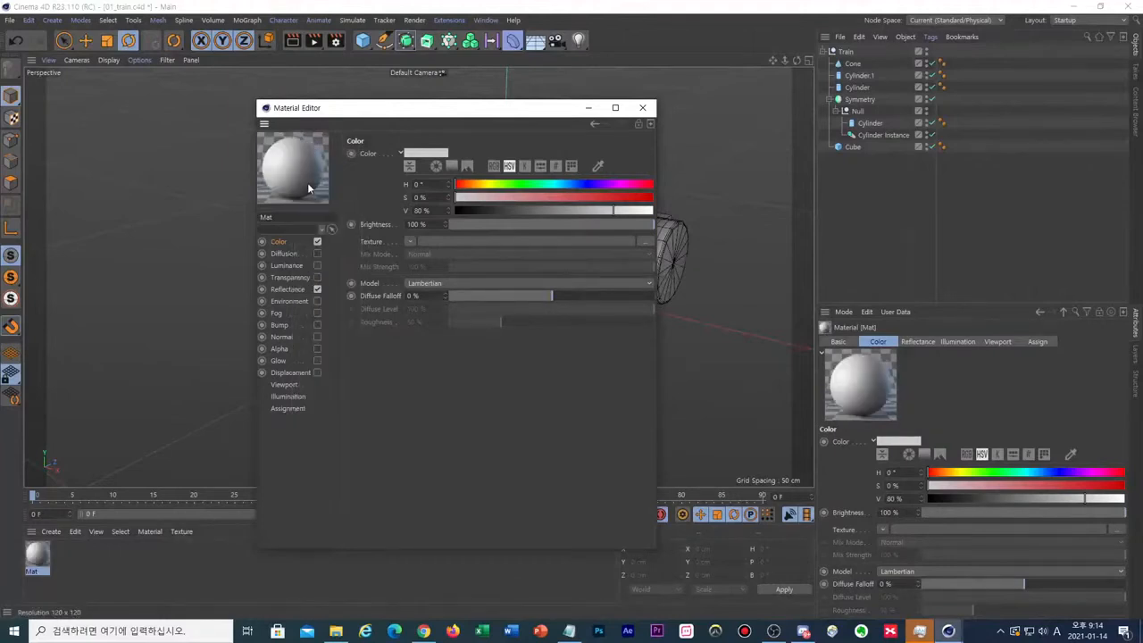
Try the Cylinder and Double Torus shapes for the material preview, then return to the Default shape
right_click(303, 164)
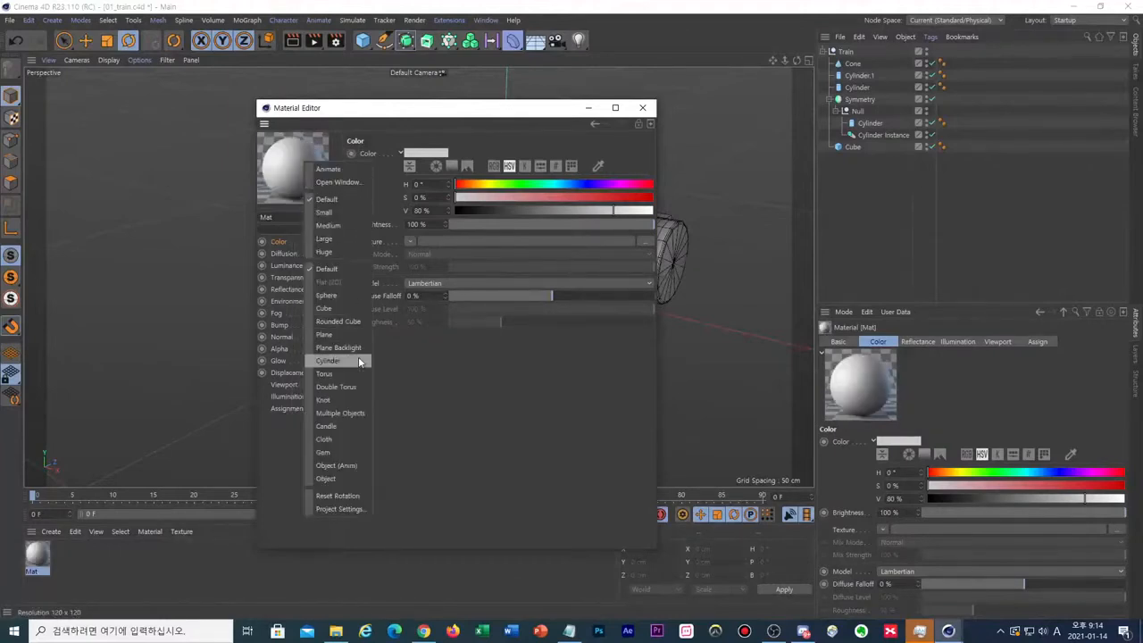
left_click(355, 358)
right_click(303, 164)
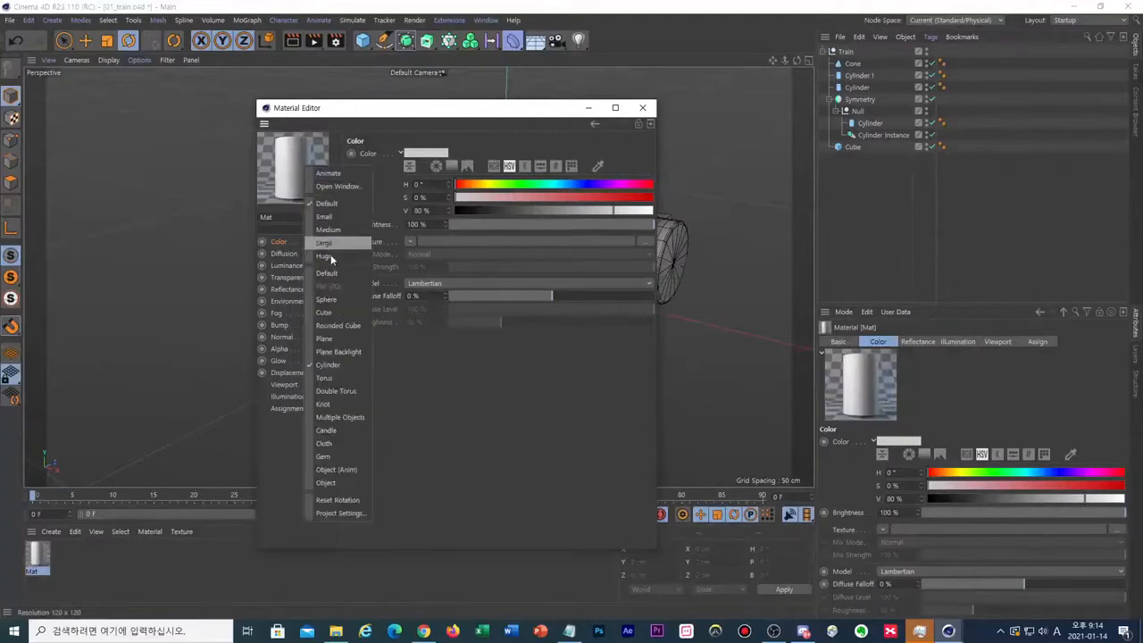
left_click(336, 391)
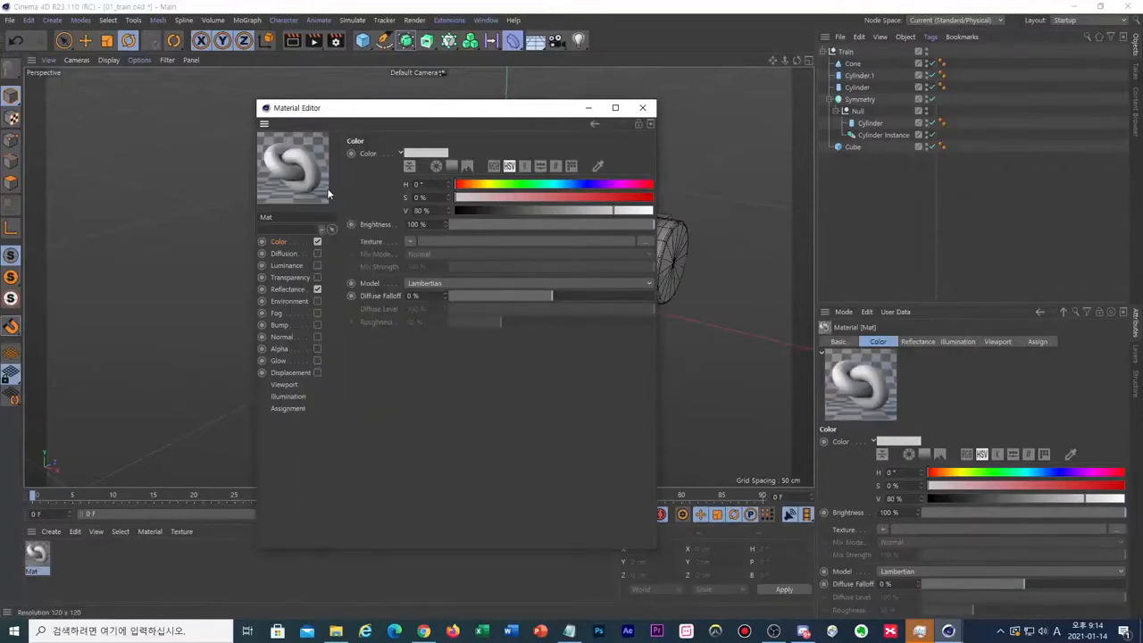
right_click(310, 166)
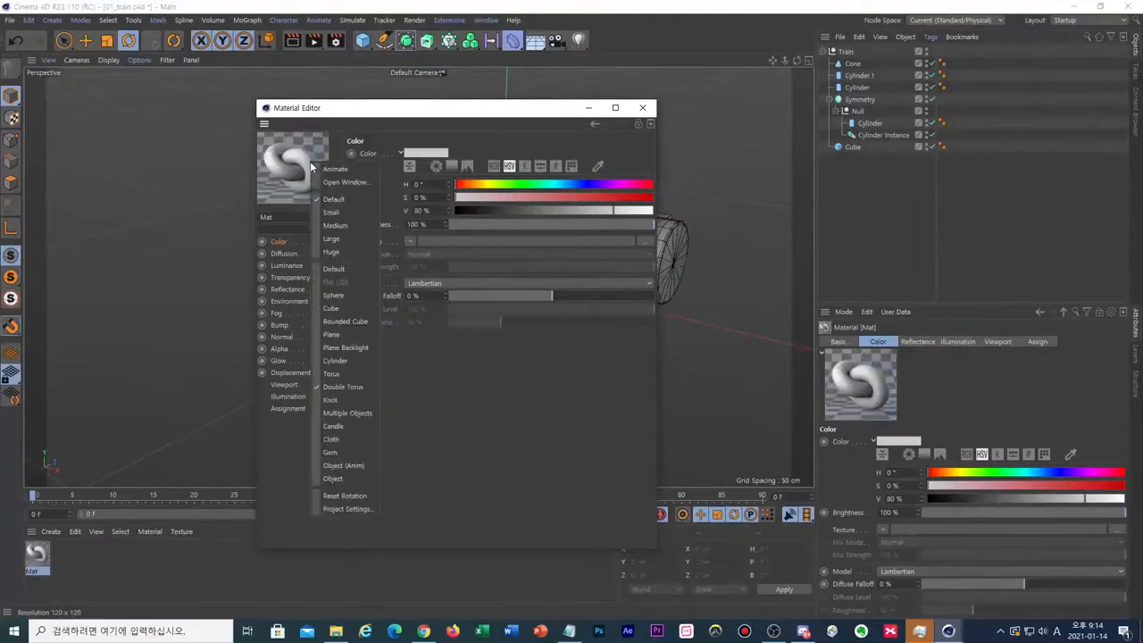
left_click(344, 271)
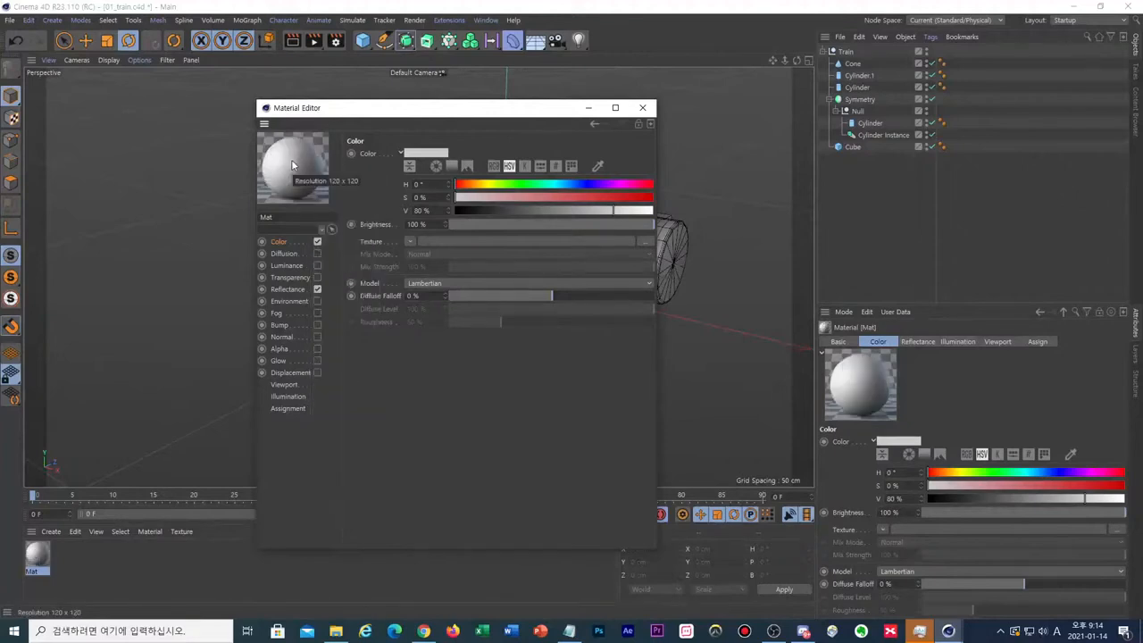
Rename the material as Wood and view its Luminance channel settings
double_click(268, 217)
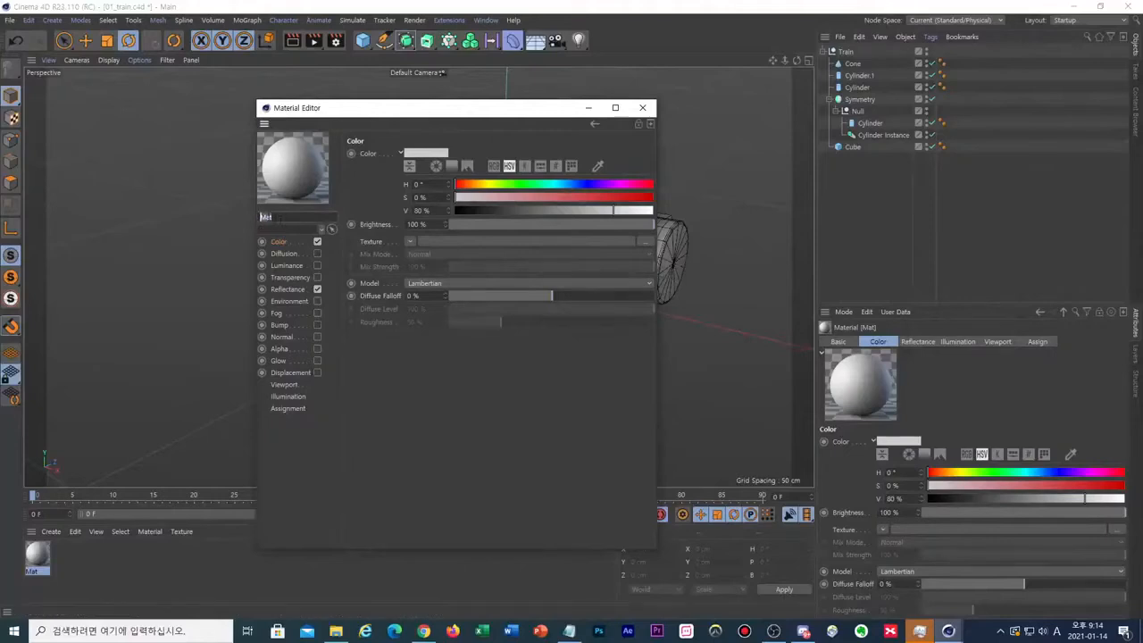
left_click(280, 214)
left_click_drag(275, 217, 254, 217)
key("Return")
left_click(287, 254)
left_click(293, 267)
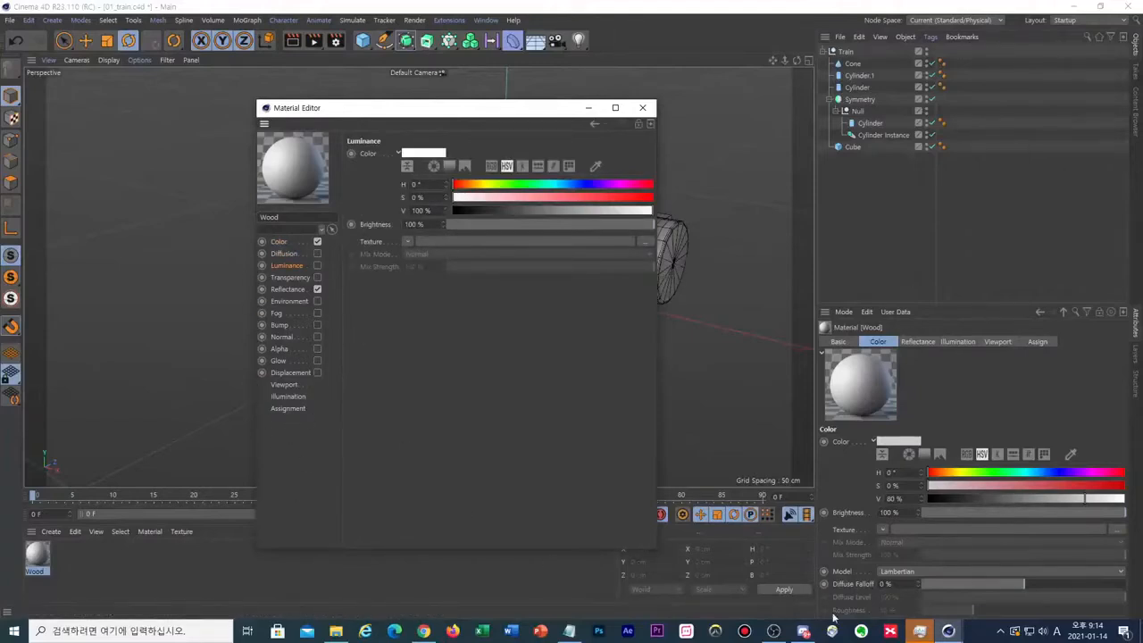
Switch to Notepad and add the lines "채널" and "Color 채널" below Material Manager
left_click(568, 630)
key("Return")
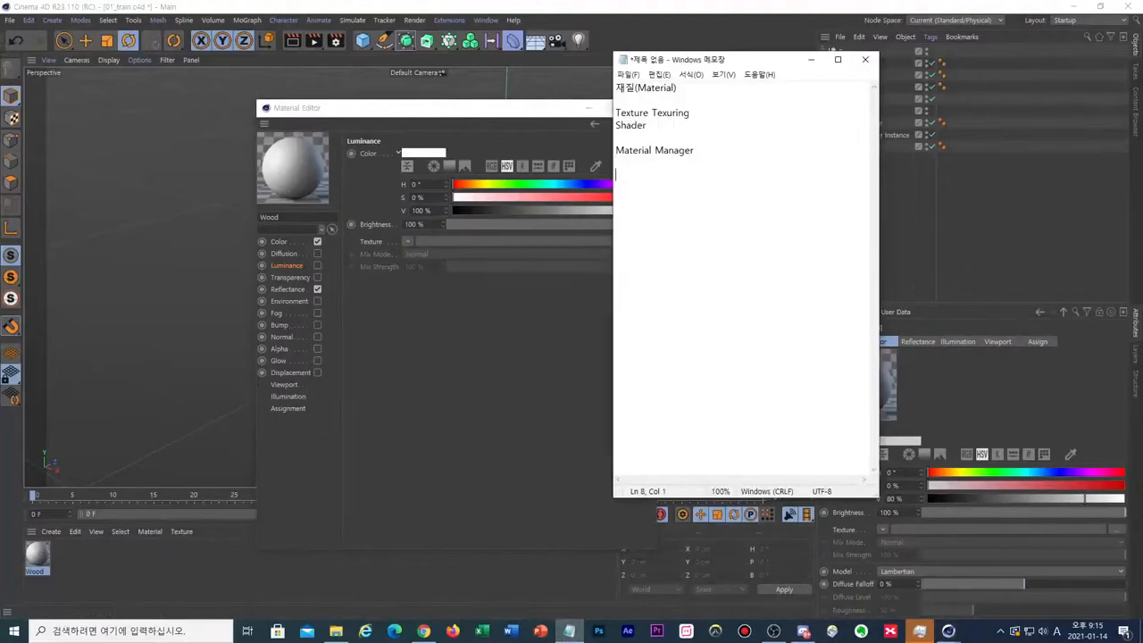
type("채ㄴㄹ")
key("Return")
type("Color 채너")
type("ㄹ")
Return to Cinema 4D's Material Editor and compare the settings of Wood's Color channel with Luminance and other channels
left_click(282, 241)
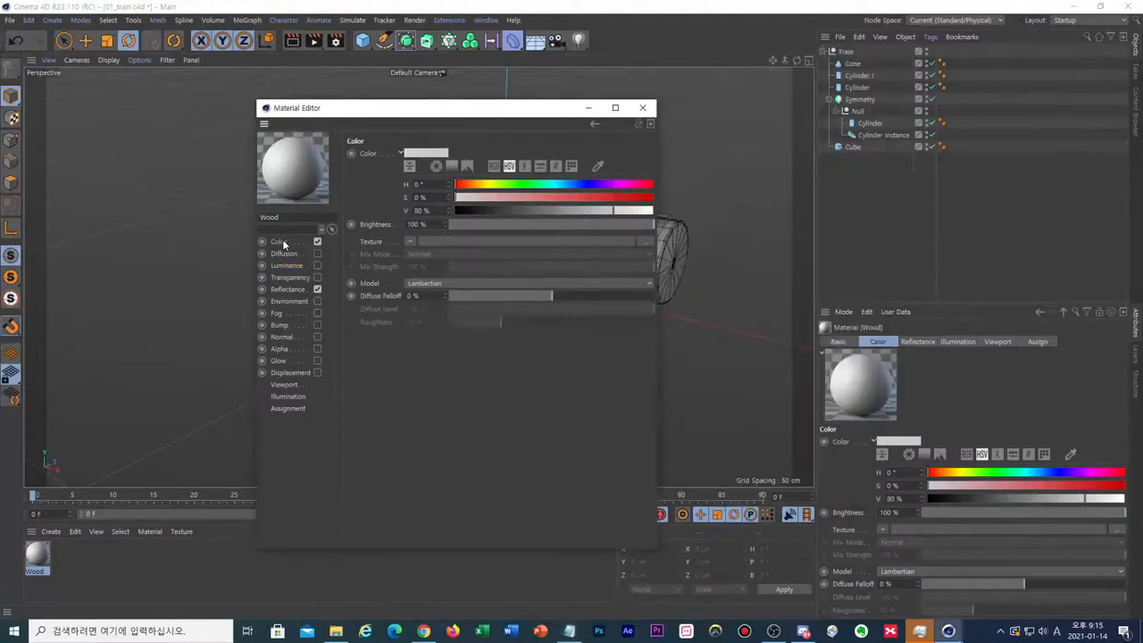
left_click_drag(430, 114, 314, 108)
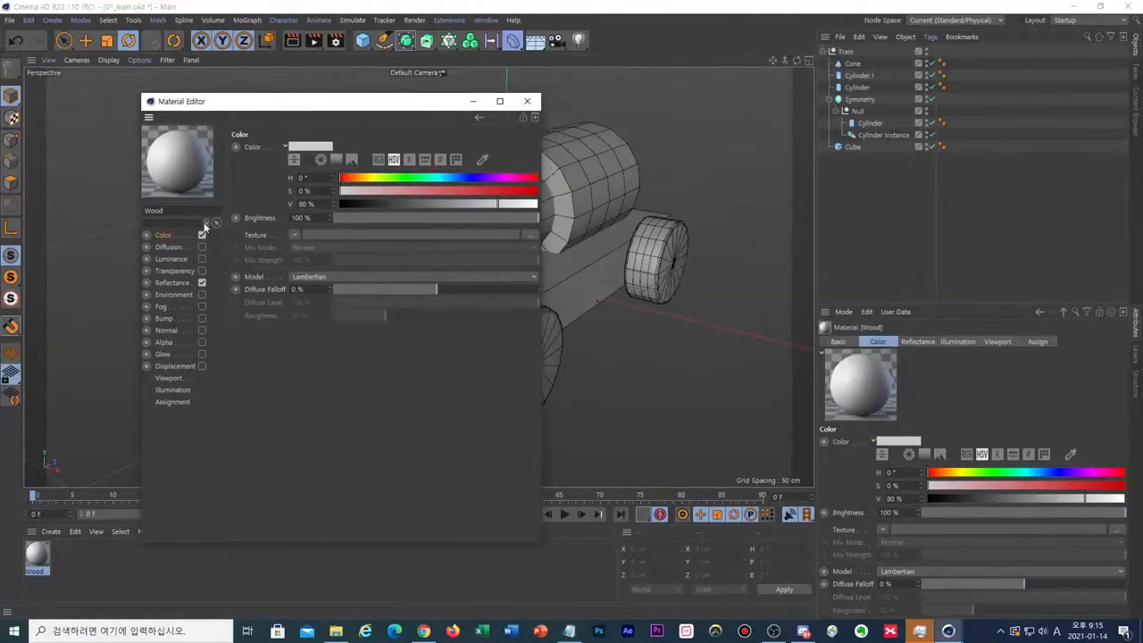
left_click(170, 258)
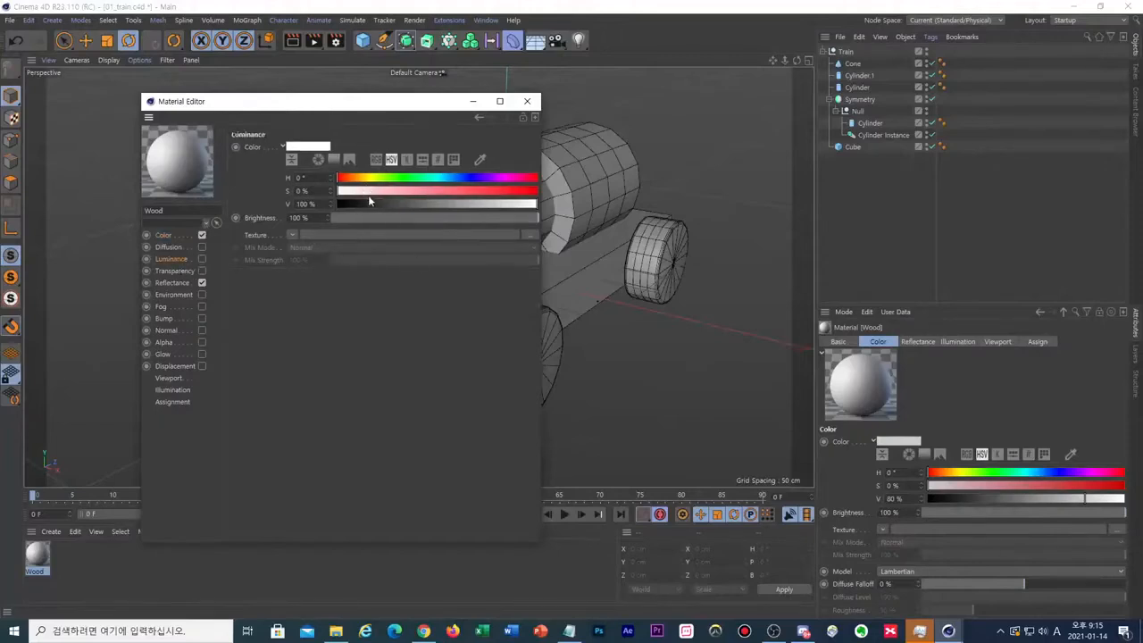
left_click(164, 237)
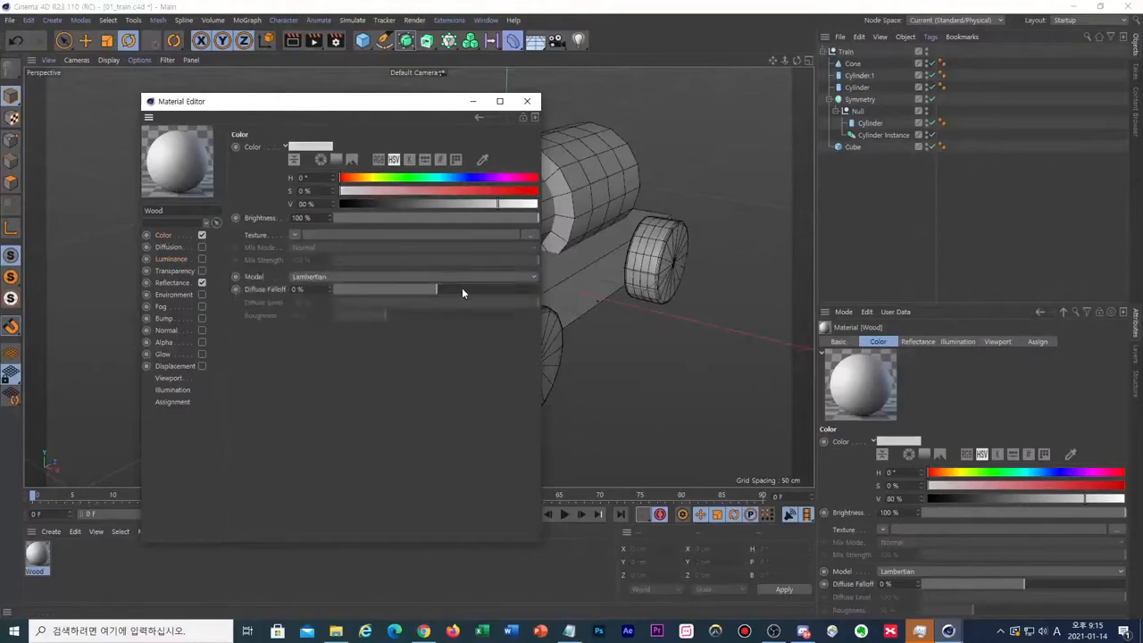
left_click(171, 260)
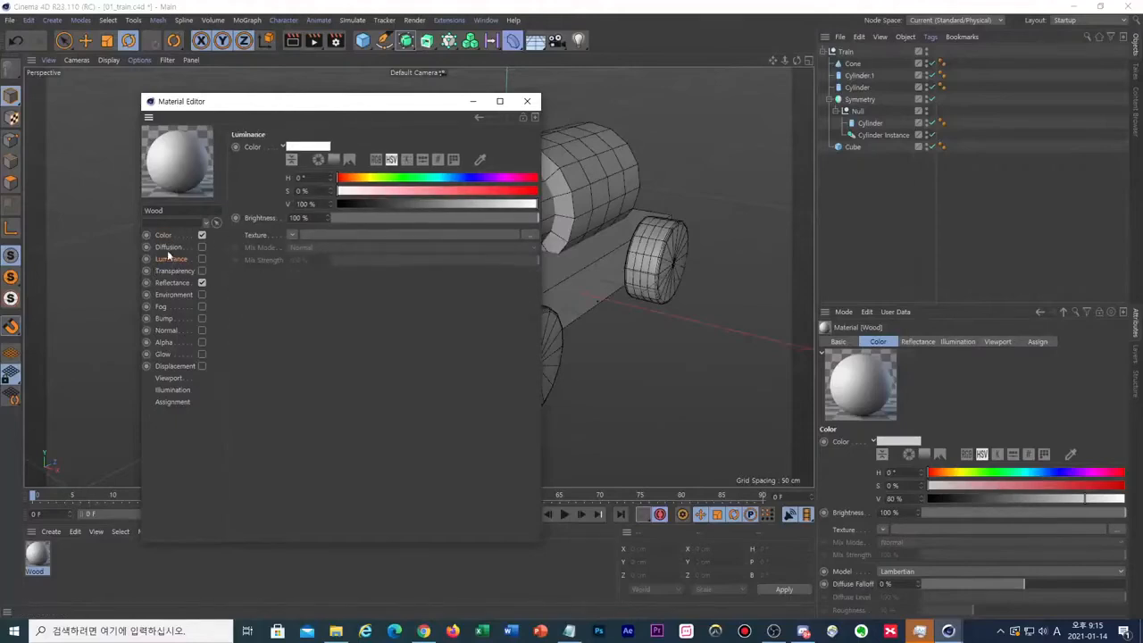
left_click(165, 238)
left_click(173, 272)
left_click(170, 259)
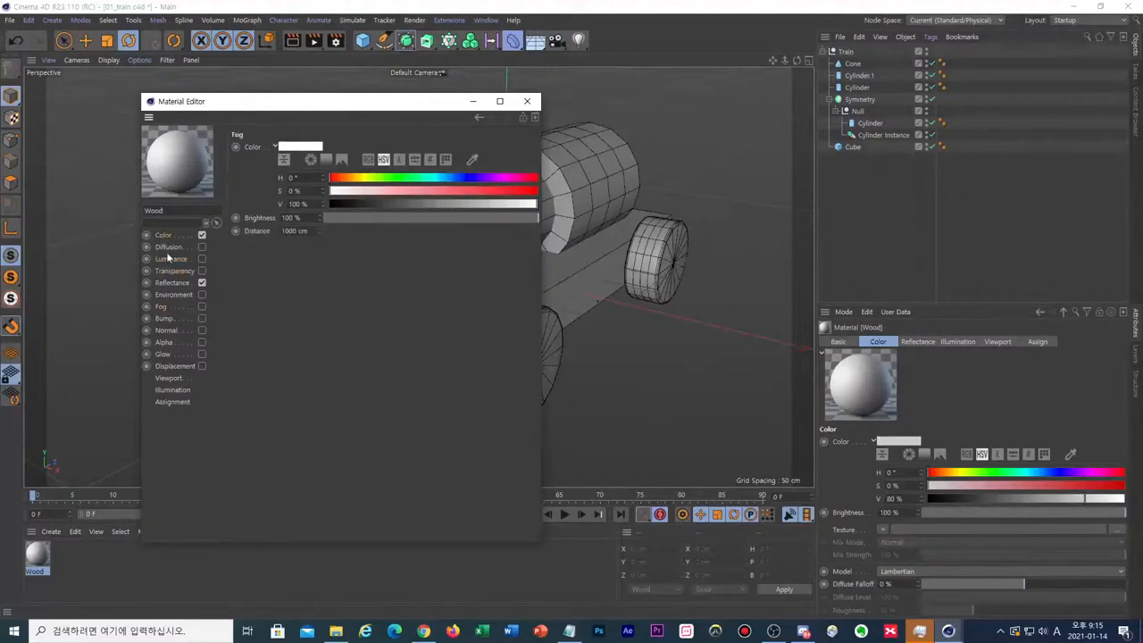
left_click(165, 237)
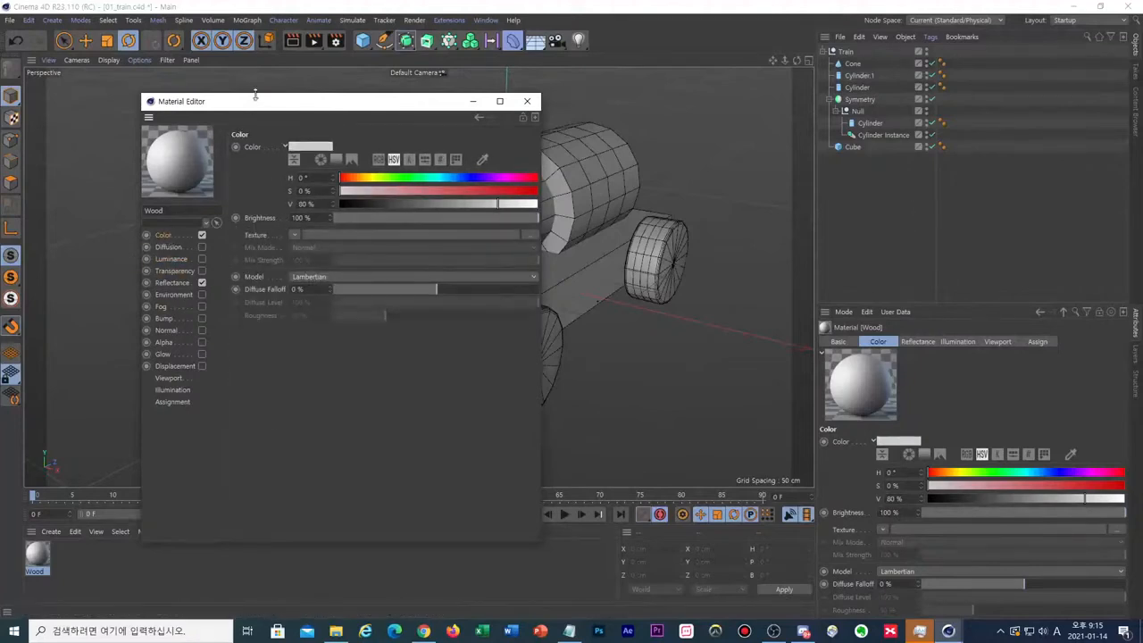
Disable the Reflectance channel of the Wood material and return to its Color channel settings
left_click(201, 282)
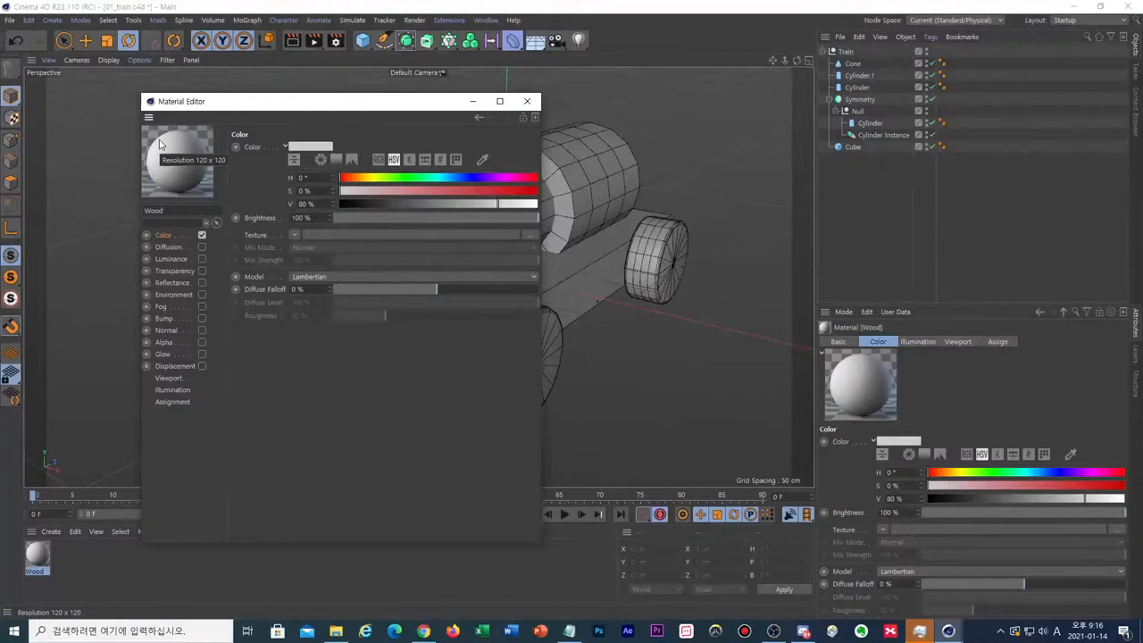
left_click(173, 283)
left_click(164, 239)
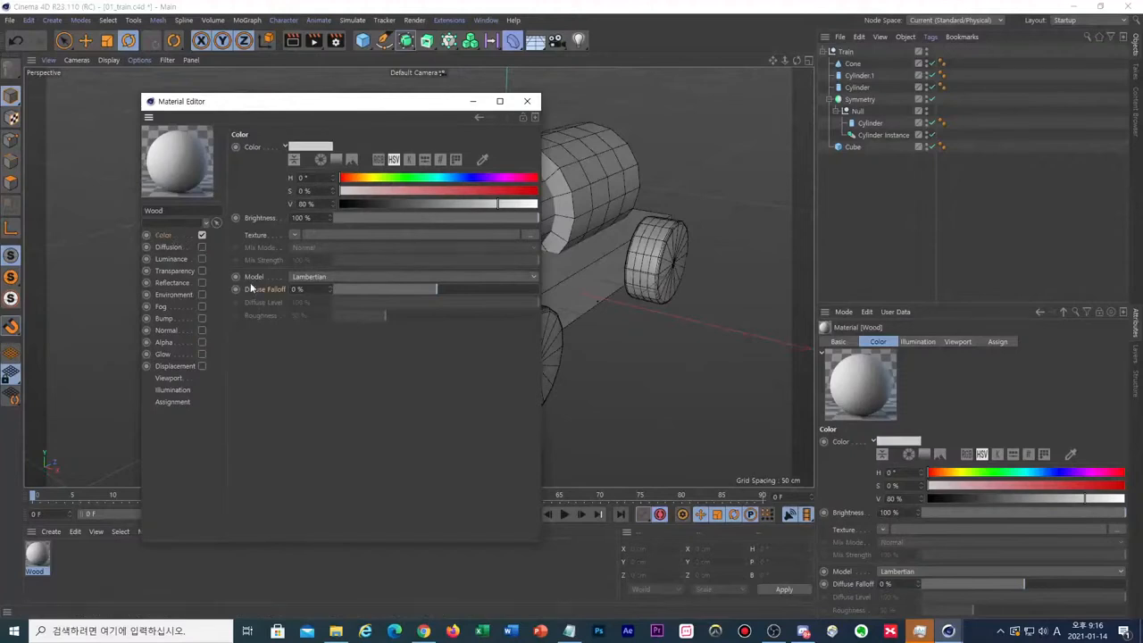
Examine the Color channel's HSV values in the Color Picker and close it, keeping the color
left_click(311, 146)
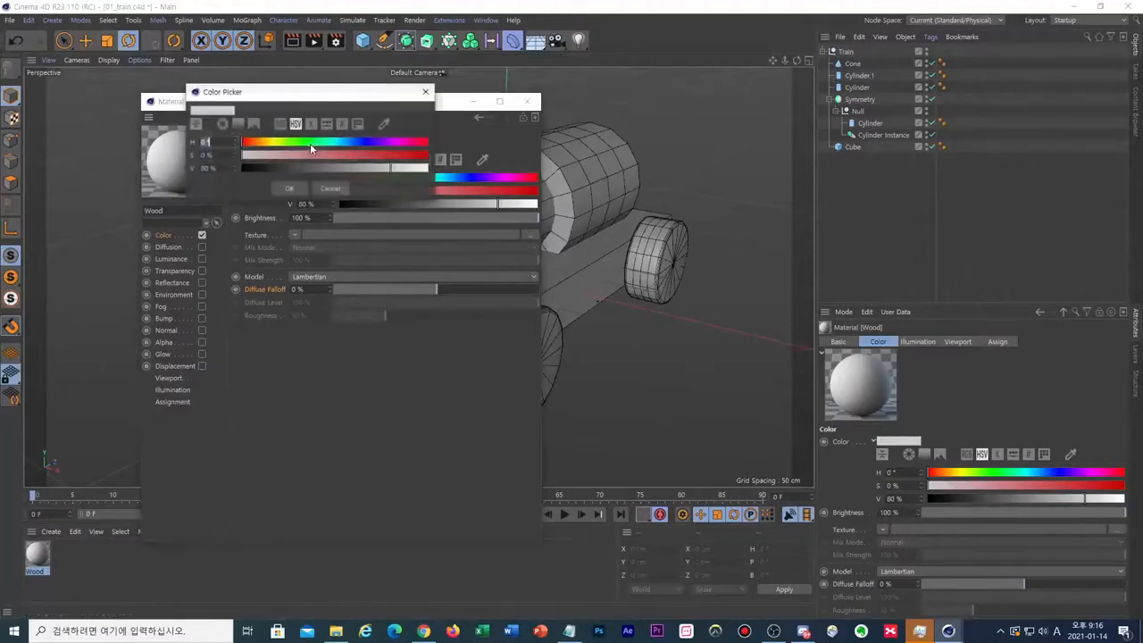
double_click(214, 167)
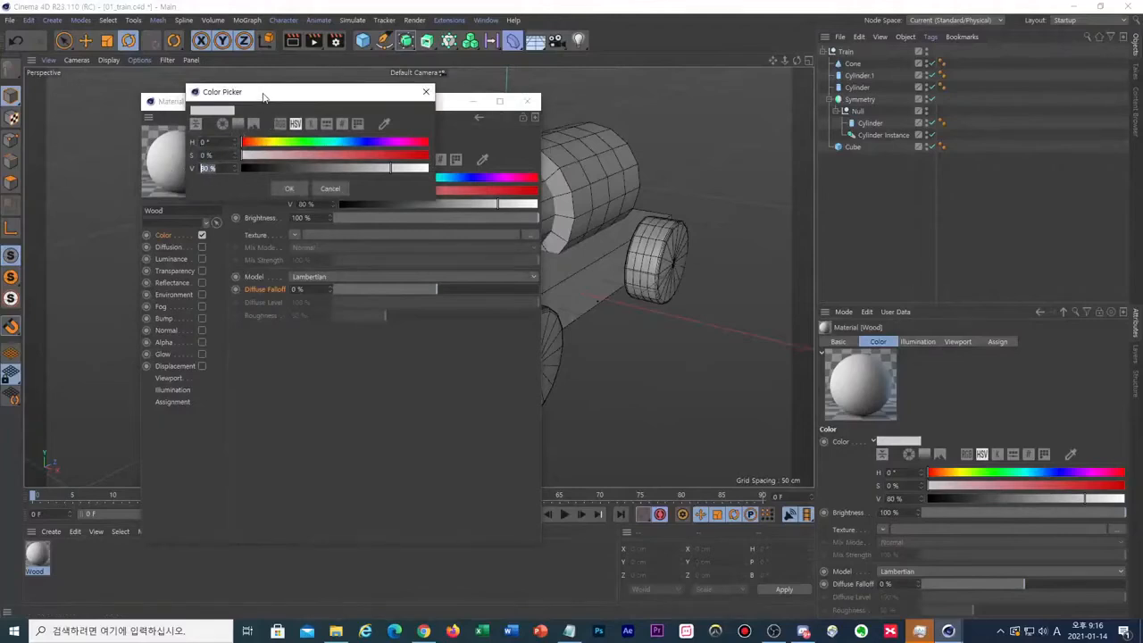
left_click_drag(268, 95, 465, 93)
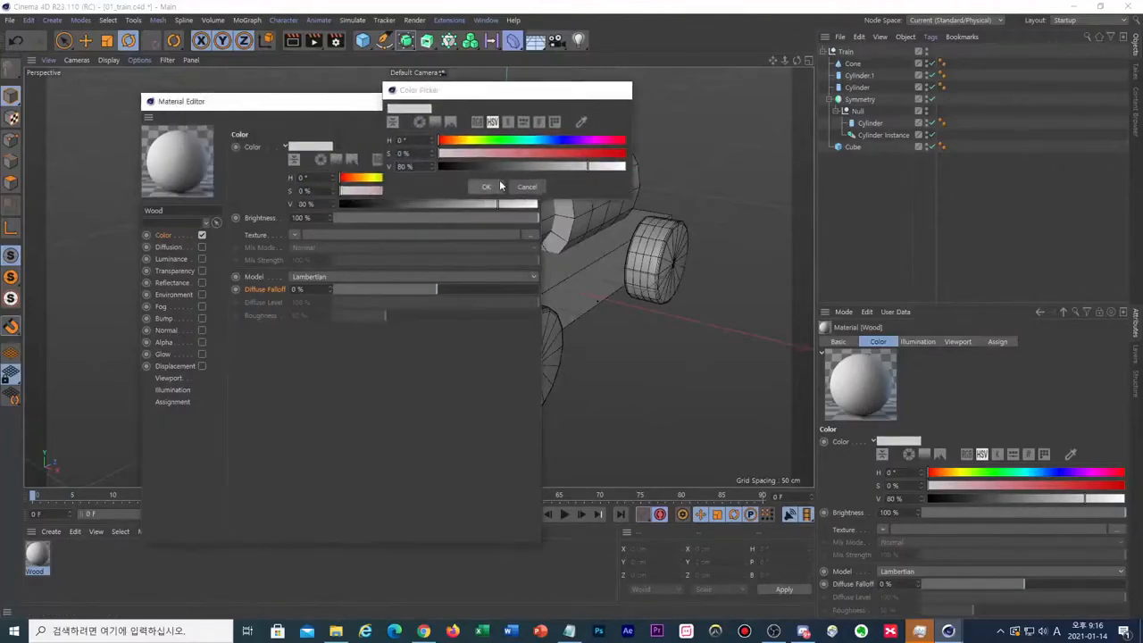
left_click(499, 185)
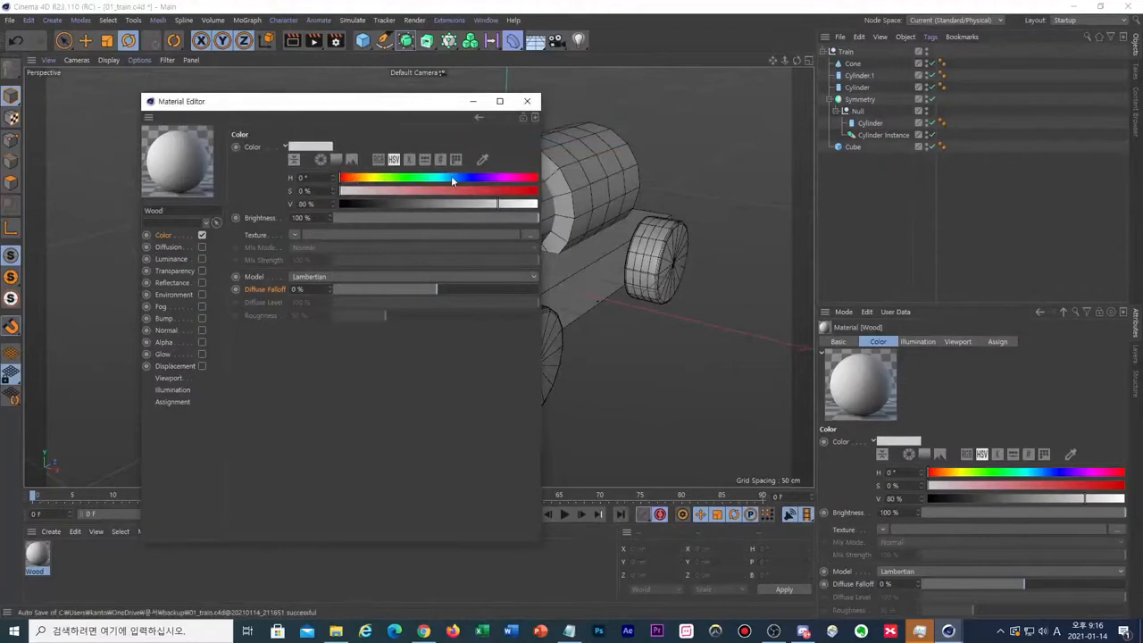
Look through the Color channel's RGB, Kelvin, mixer, hexadecimal and swatch color modes, then return to HSV
left_click(379, 165)
left_click(409, 161)
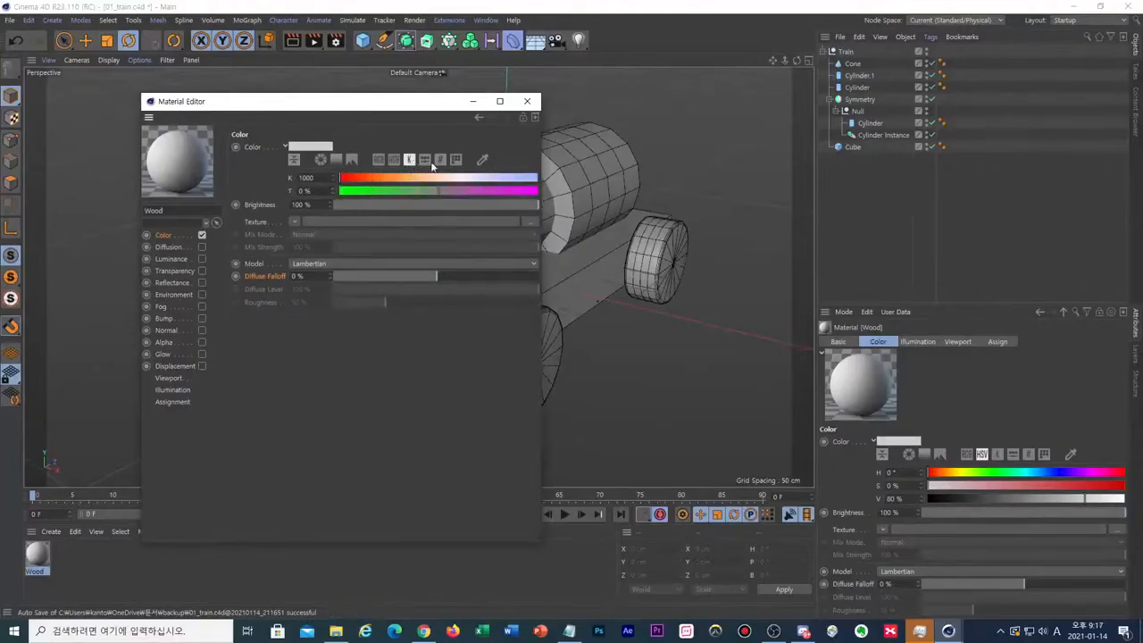
left_click(425, 160)
left_click(442, 161)
left_click(457, 160)
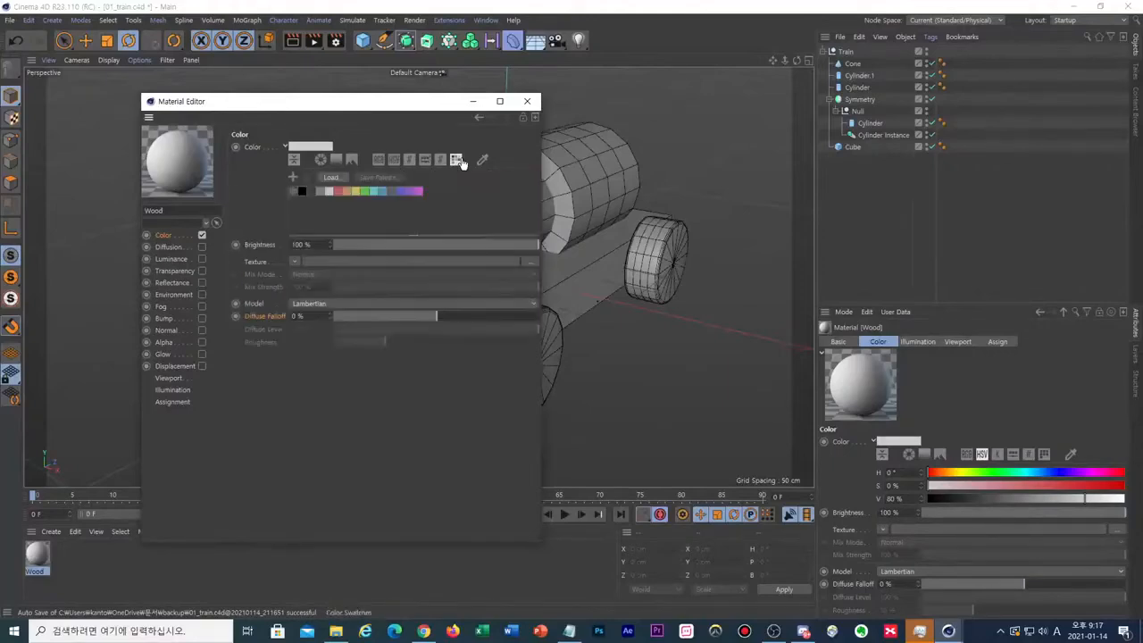
left_click(393, 160)
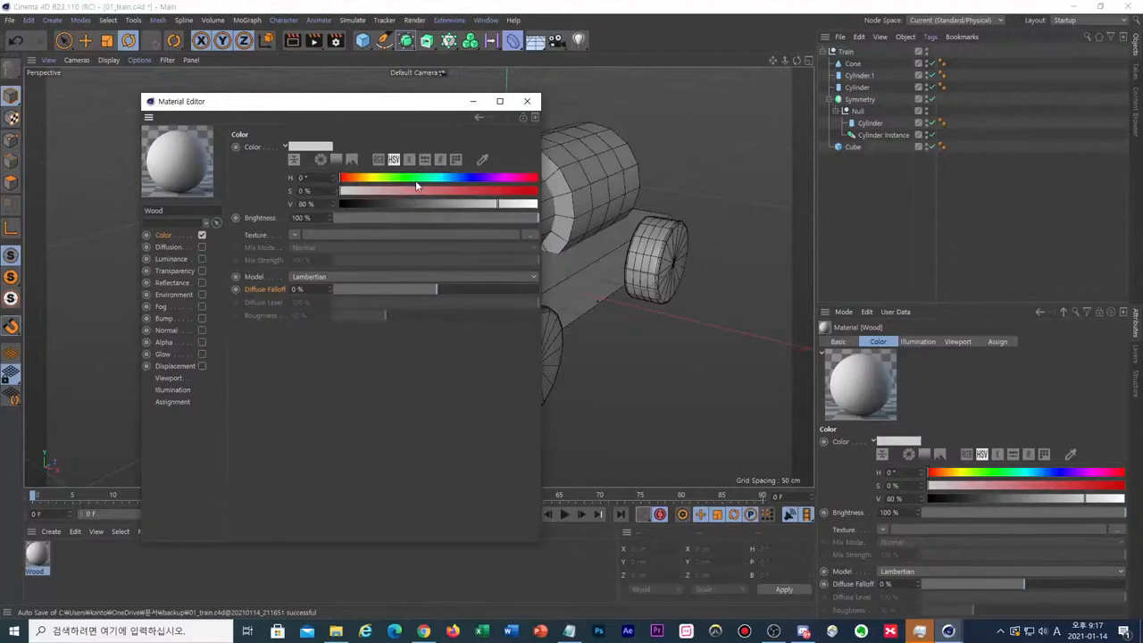
Try lowering the Color channel's Brightness to 0%, then restore it to 100%
left_click_drag(520, 218, 351, 220)
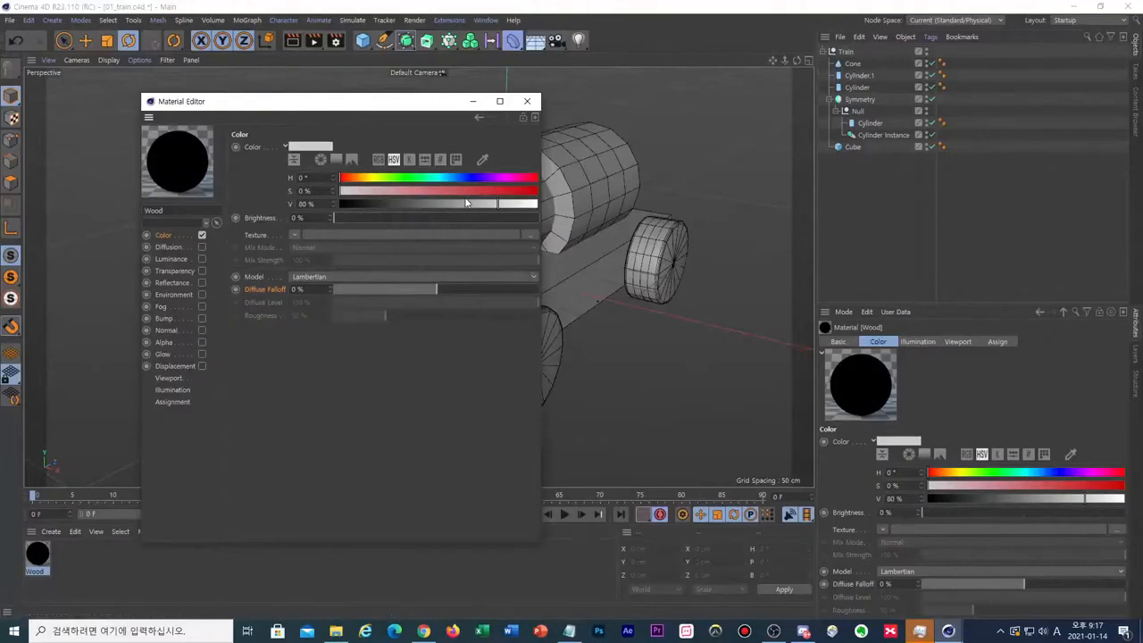
left_click_drag(352, 218, 580, 217)
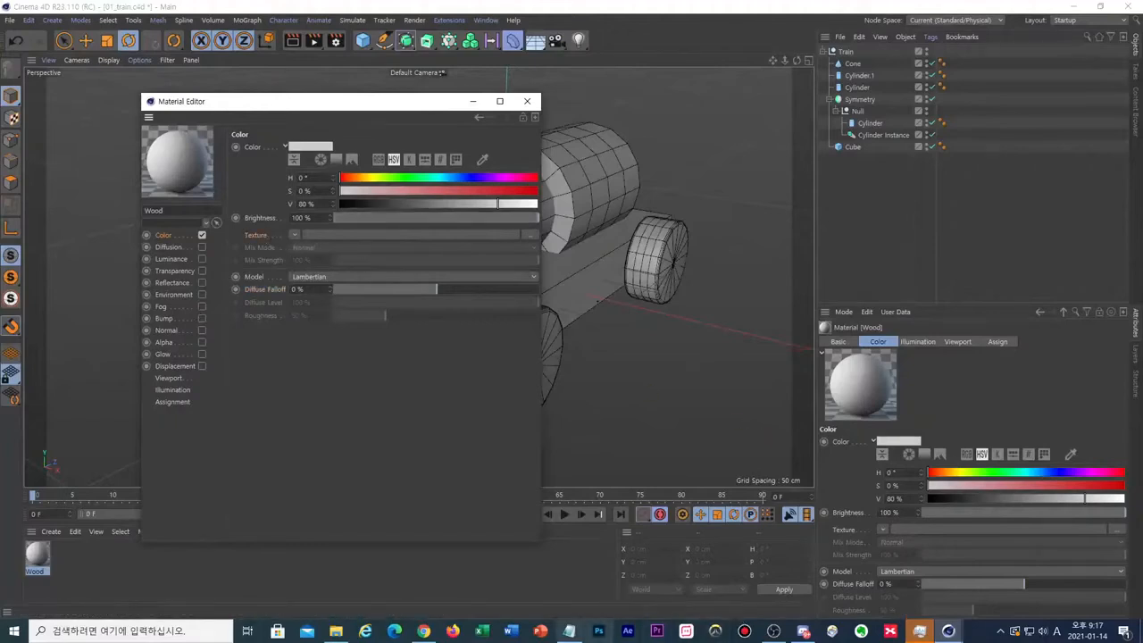
Highlight the word Texture in the Notepad notes, then return to the Material Editor and place it beside the train
left_click(569, 630)
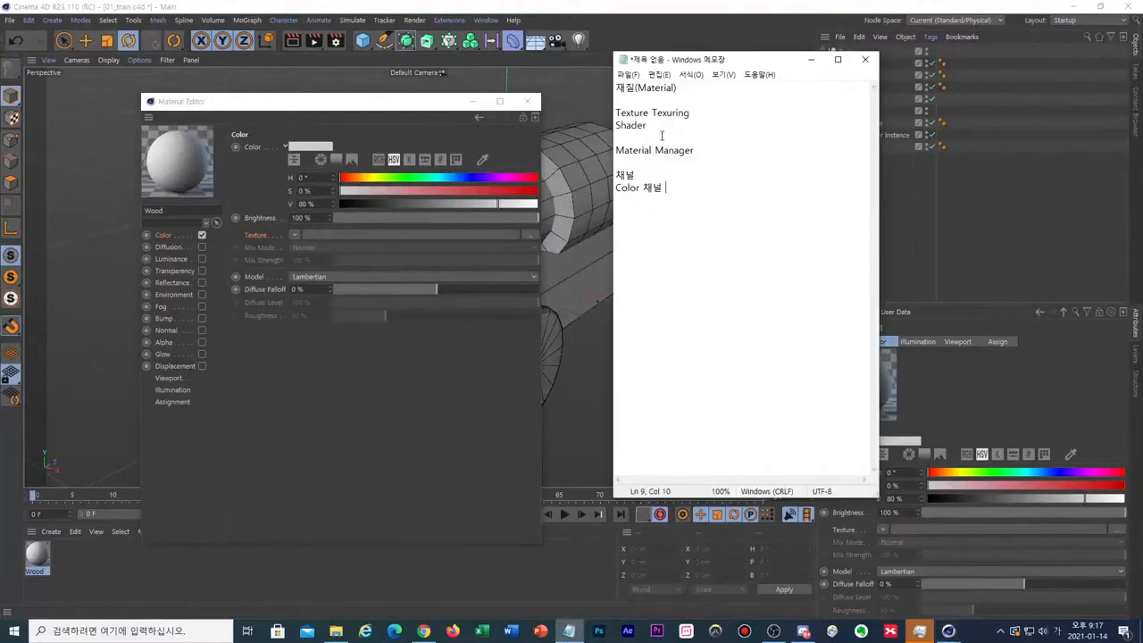
left_click_drag(653, 113, 616, 113)
left_click(453, 101)
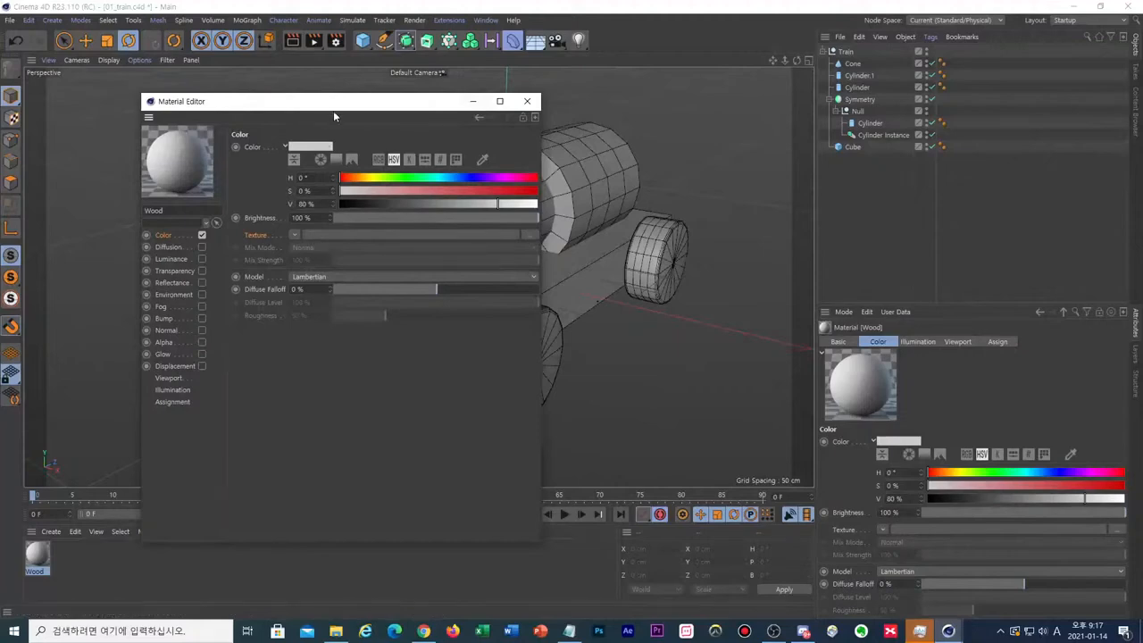
left_click_drag(333, 111, 859, 88)
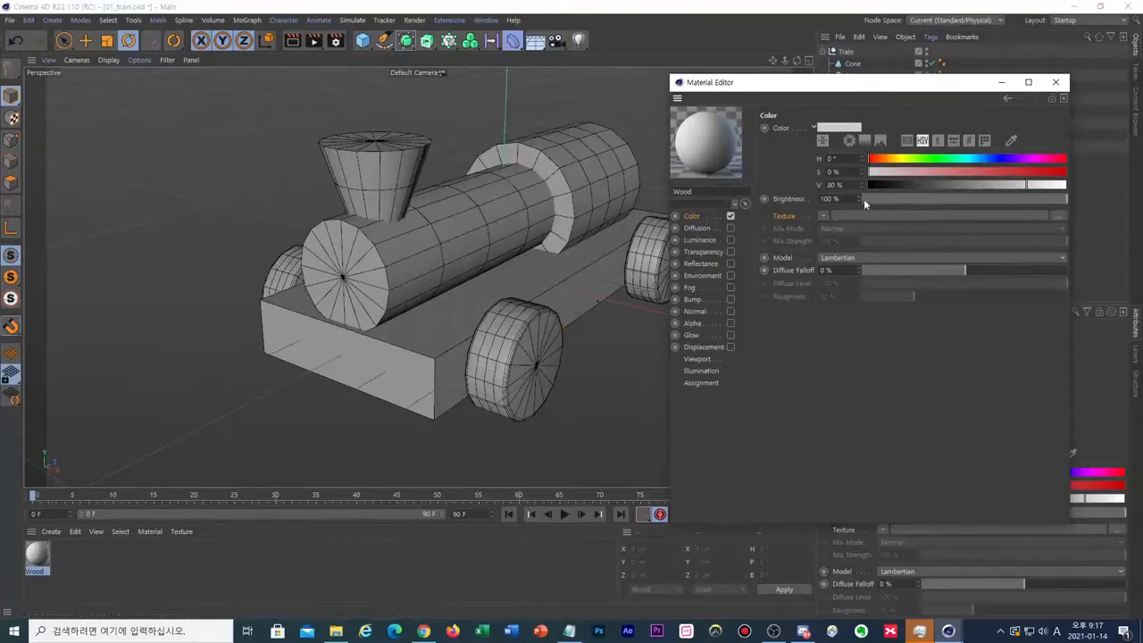
left_click_drag(804, 88, 789, 87)
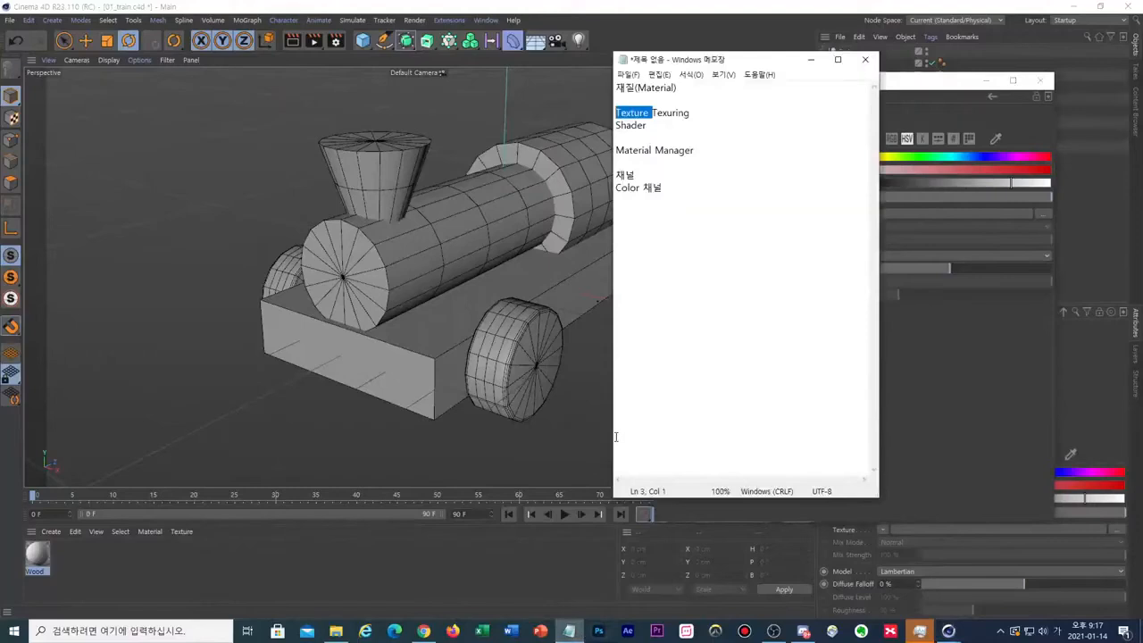
Add a note in Notepad below the Color channel line describing UV as the texture's XY values (XY값)
left_click(679, 188)
key("Return")
key("Return")
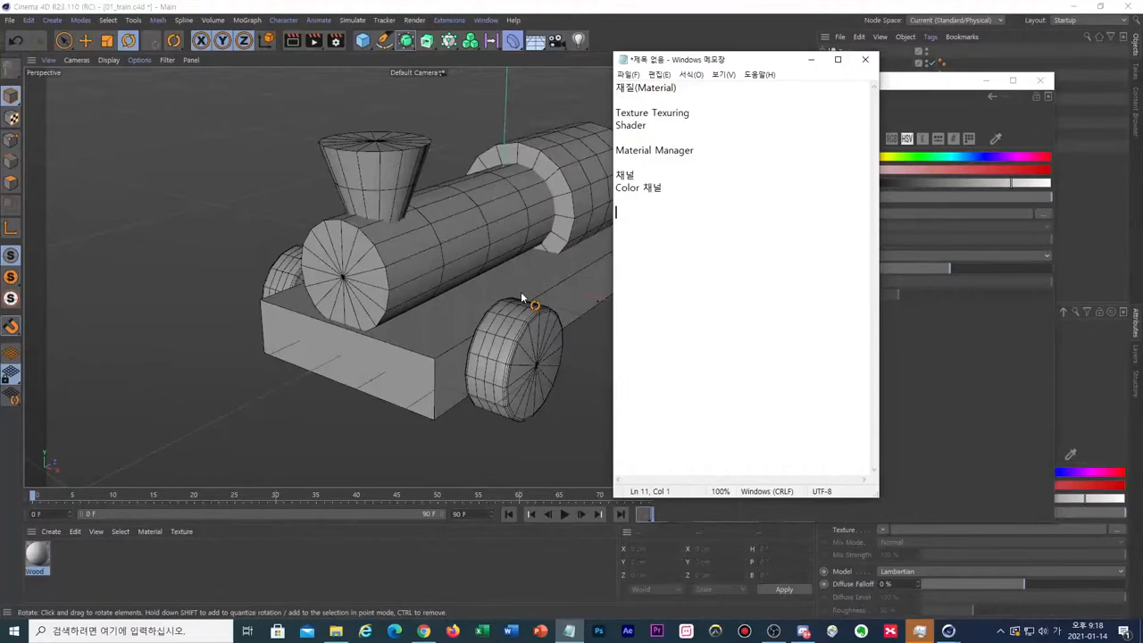
type("ㅣㅕ")
key("BackSpace")
key("BackSpace")
key("Hangul")
type("UV")
key("Hangul")
type("테스쳐의")
key("BackSpace")
key("BackSpace")
key("BackSpace")
key("BackSpace")
type("슻ㅕ의")
key("Hangul")
type("XY")
key("Hangul")
type("값..")
key("Left")
key("Left")
key("Left")
key("Left")
key("Left")
key("Left")
key("Left")
key("Left")
key("Left")
key("Left")
key("Left")
key("Left")
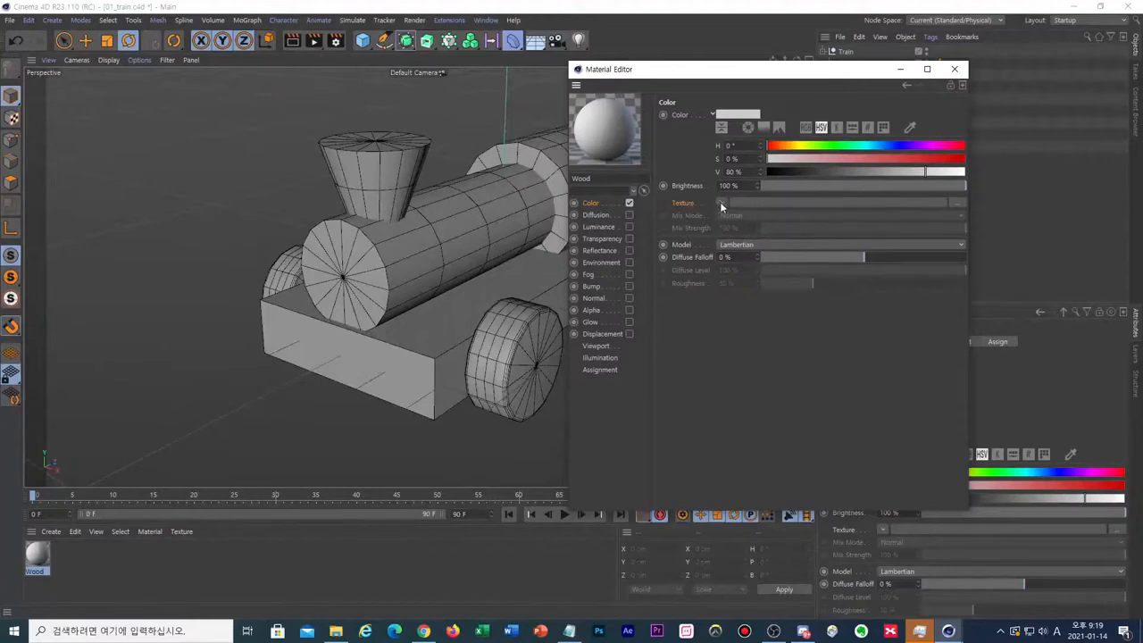
Load the Wood surface shader as the texture of the Wood material's Color channel
left_click(722, 204)
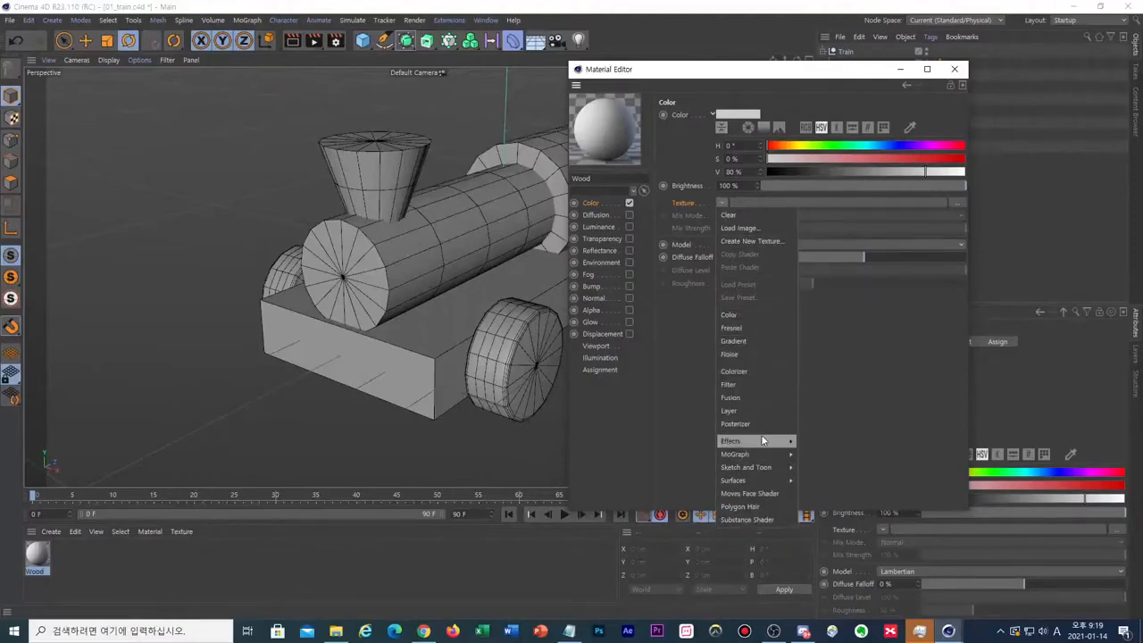
mouse_move(763, 441)
mouse_move(761, 480)
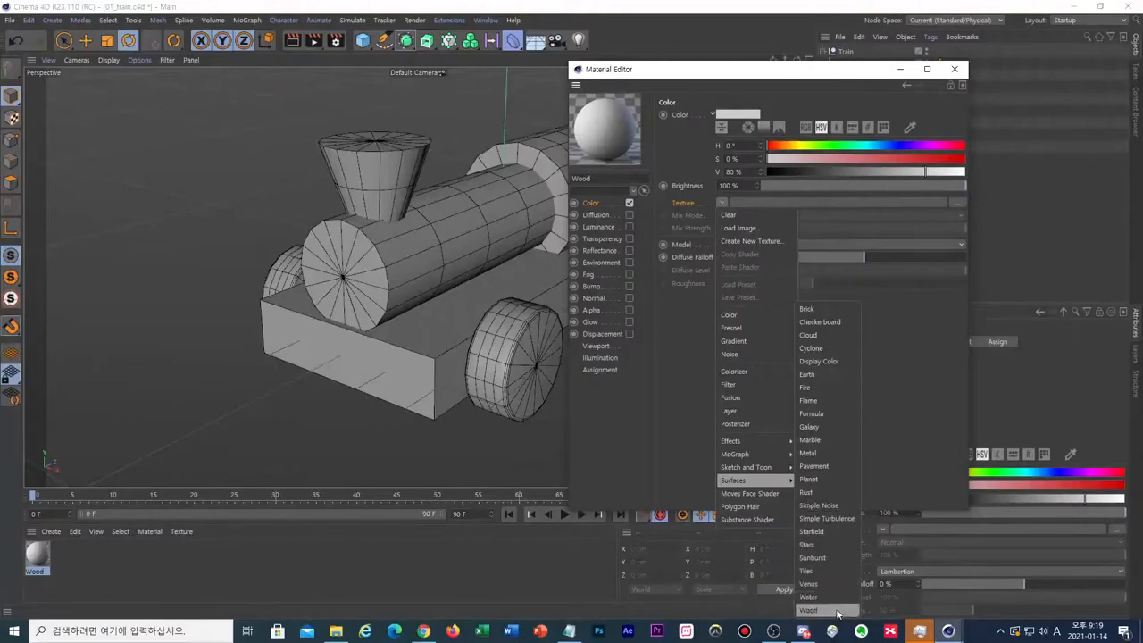
left_click(809, 610)
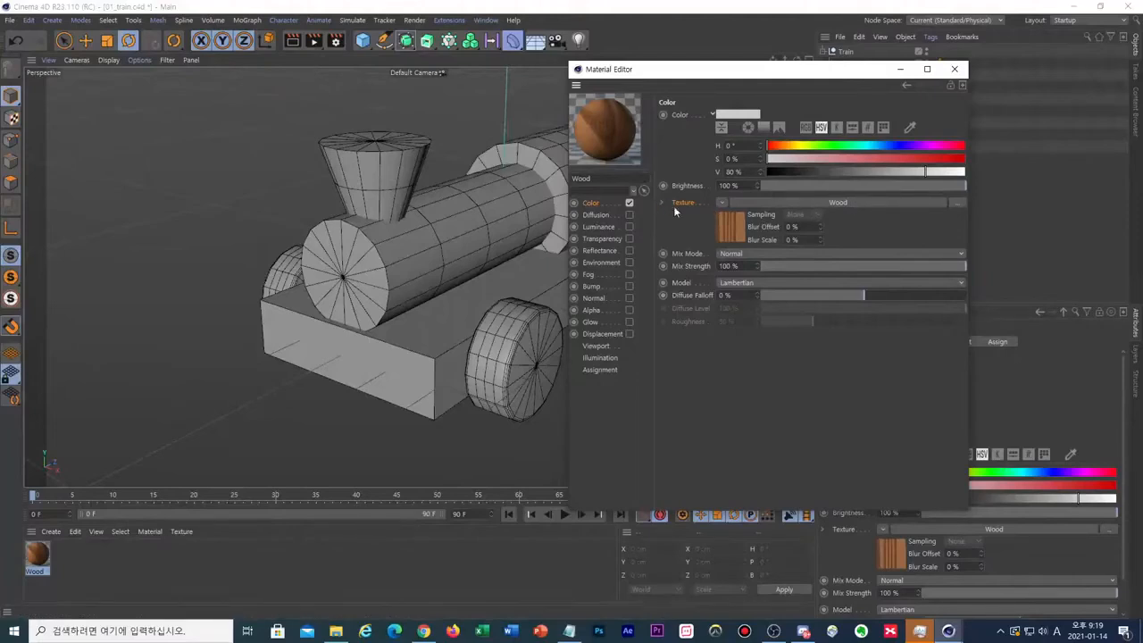
Open the Wood shader's properties and set its type to Pinewood
left_click(877, 204)
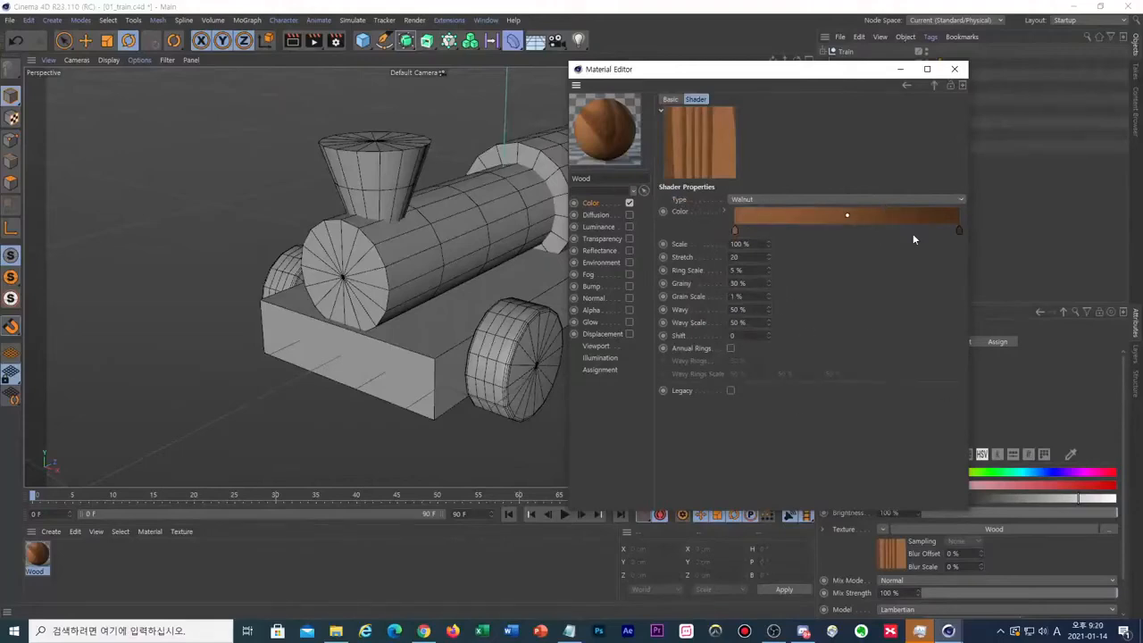
left_click(767, 199)
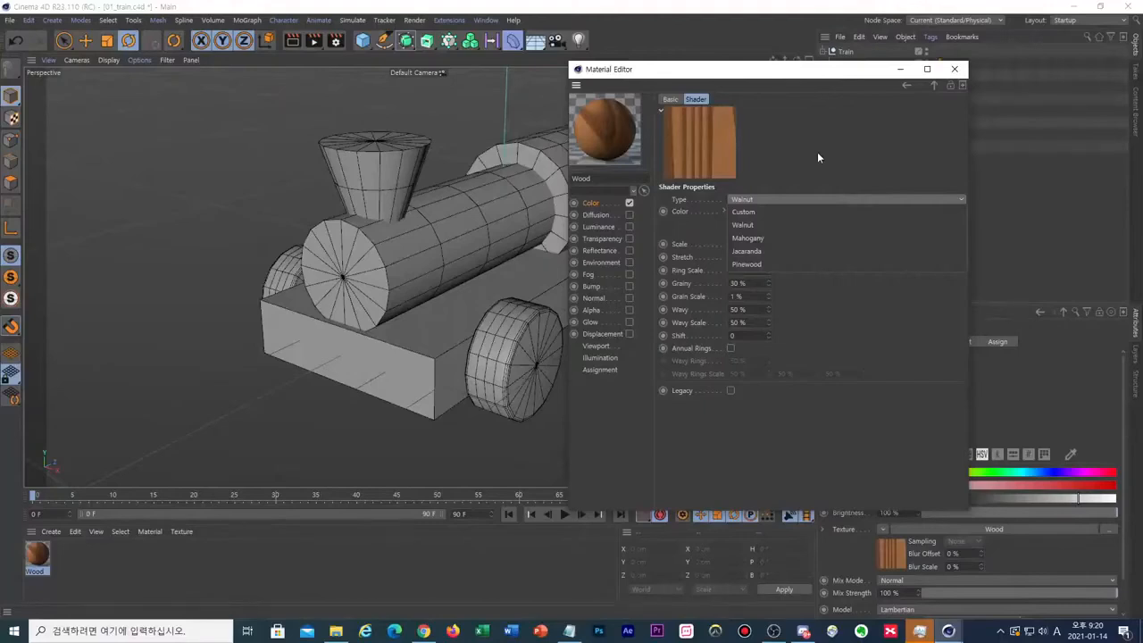
left_click(794, 266)
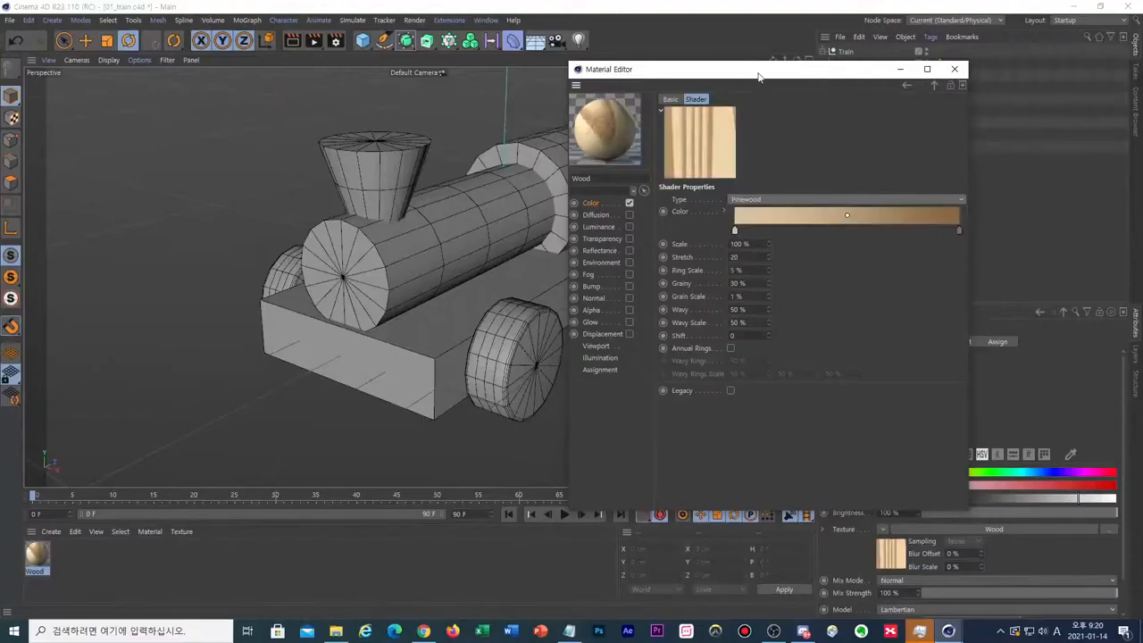
Apply the Wood material to the chimney Cone and to the long boiler Cylinder of the train
left_click_drag(751, 74, 886, 121)
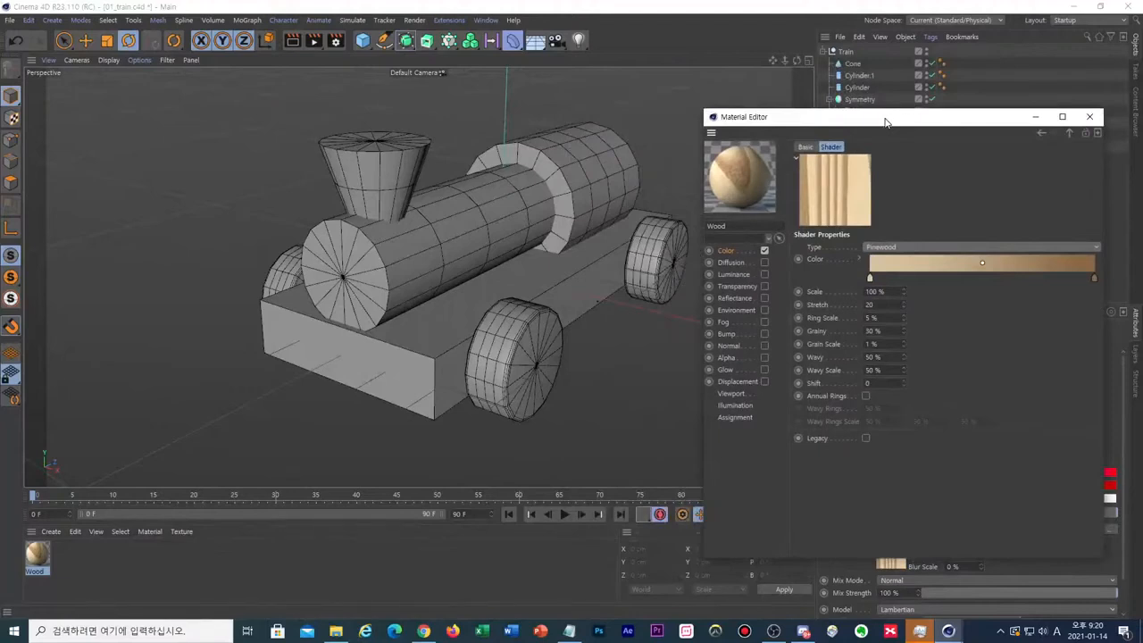
left_click_drag(885, 122, 769, 261)
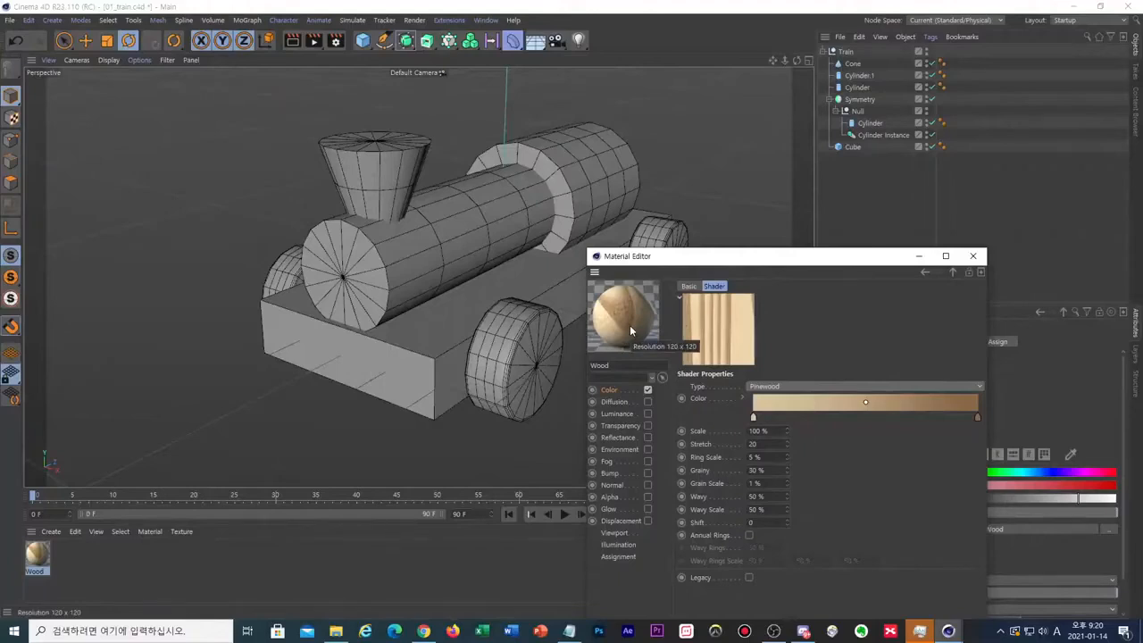
left_click(42, 557)
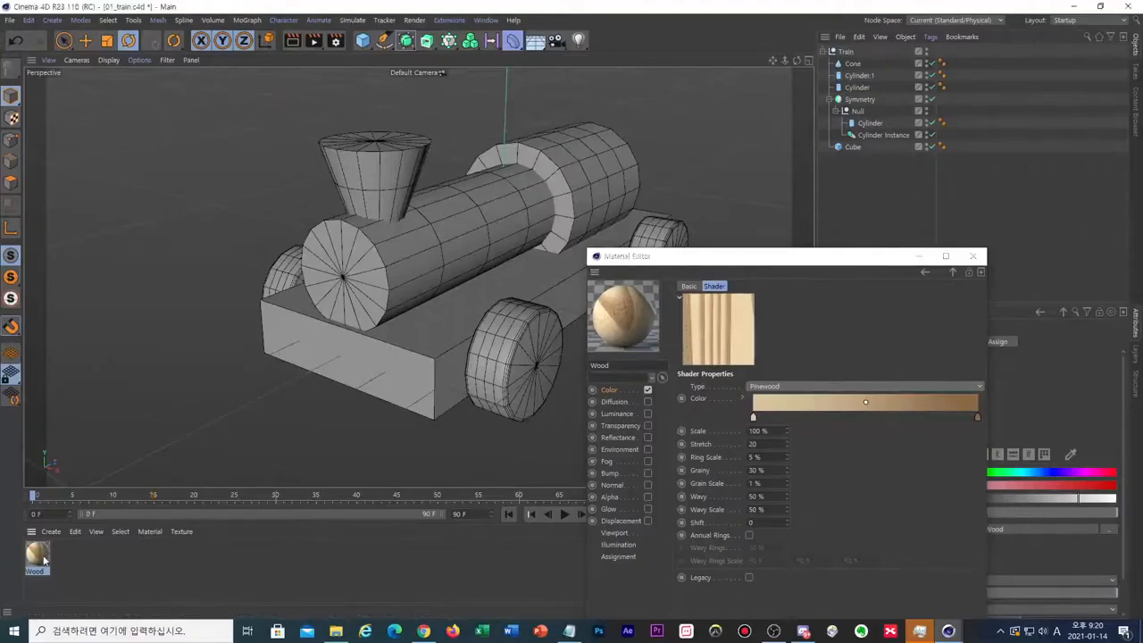
left_click_drag(42, 558, 853, 67)
left_click_drag(853, 67, 853, 67)
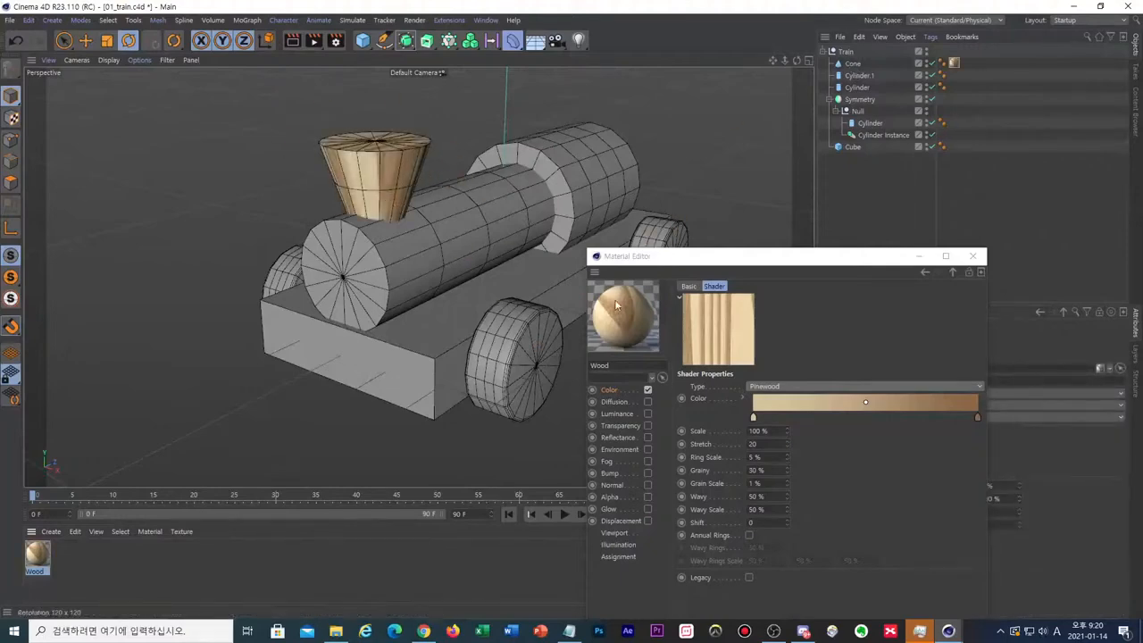
left_click_drag(47, 554, 461, 251)
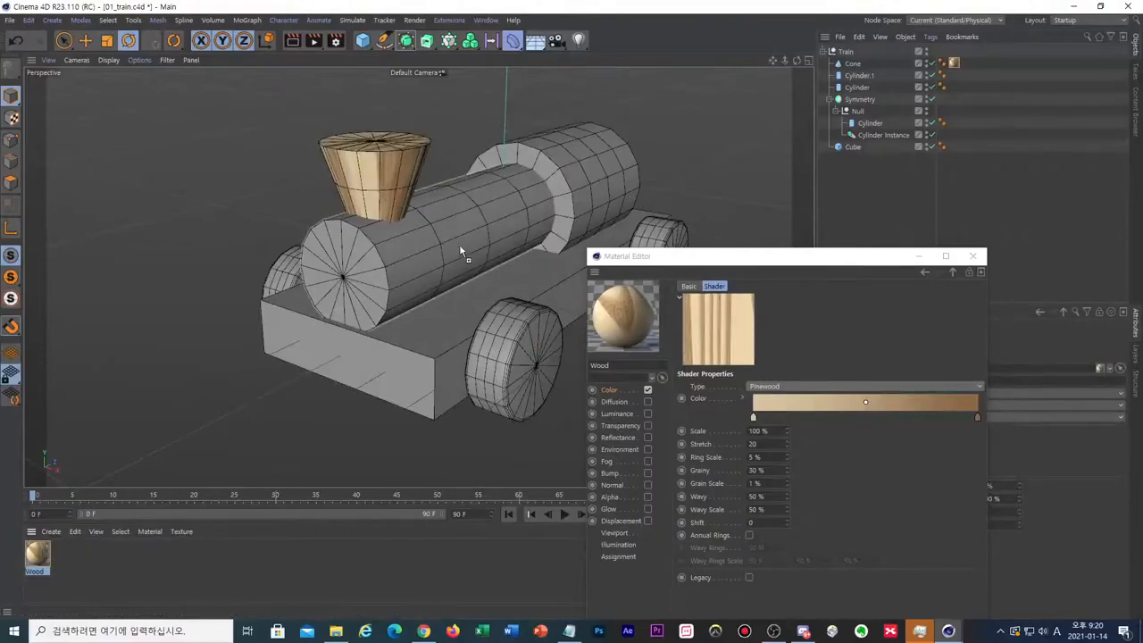
left_click_drag(460, 249, 460, 249)
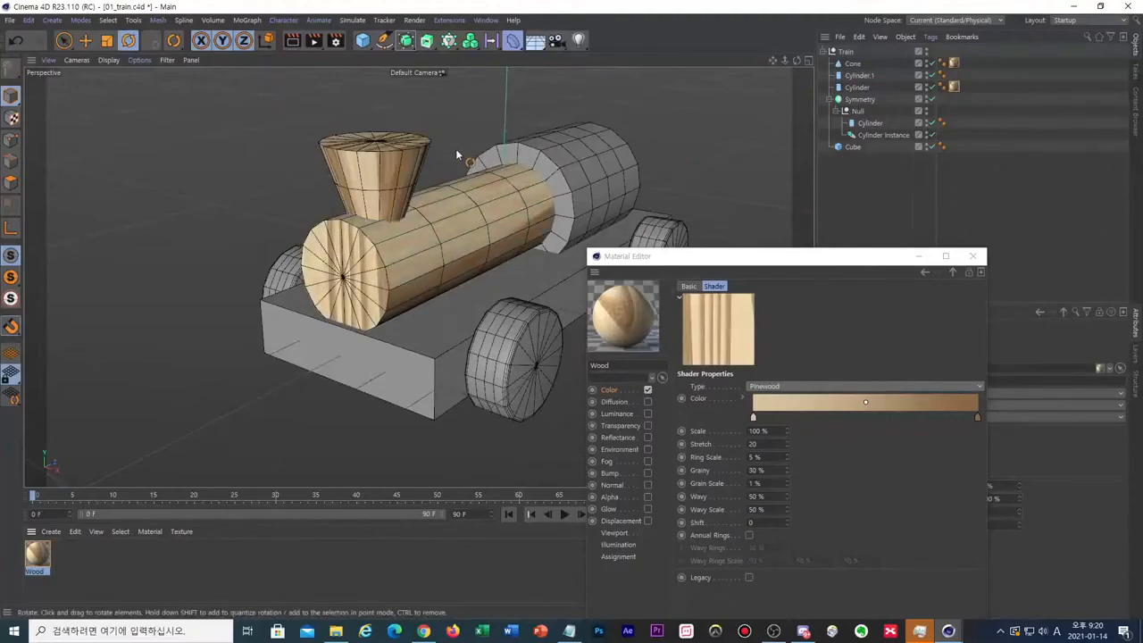
Apply the Wood material to the Symmetry object holding the wheels and to the base Cube
left_click_drag(652, 256, 681, 248)
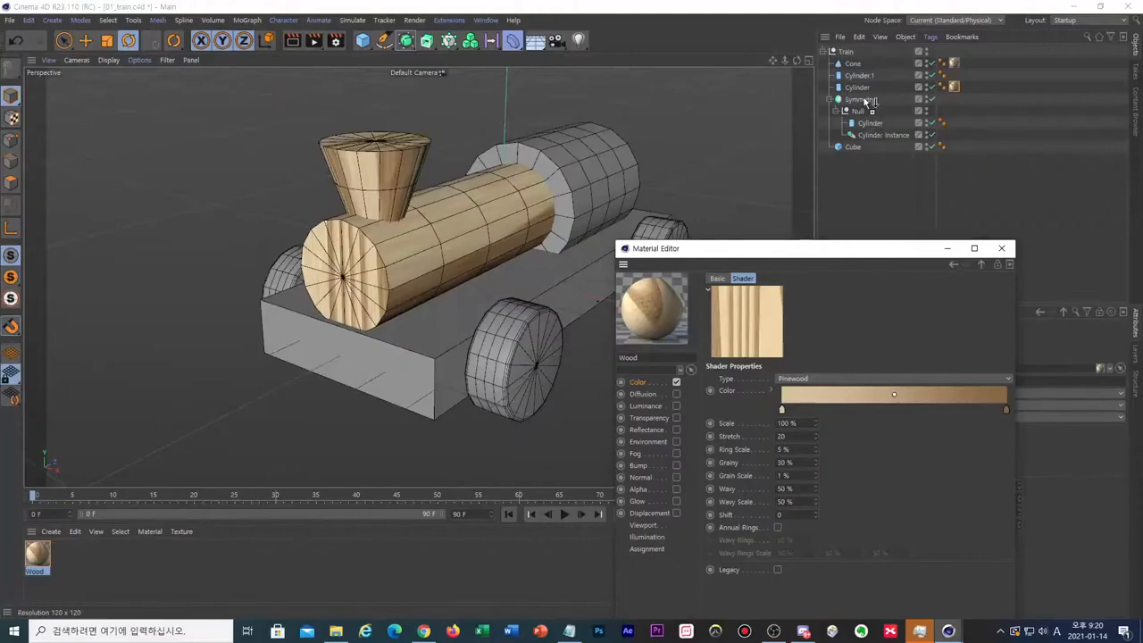
left_click_drag(865, 101, 864, 101)
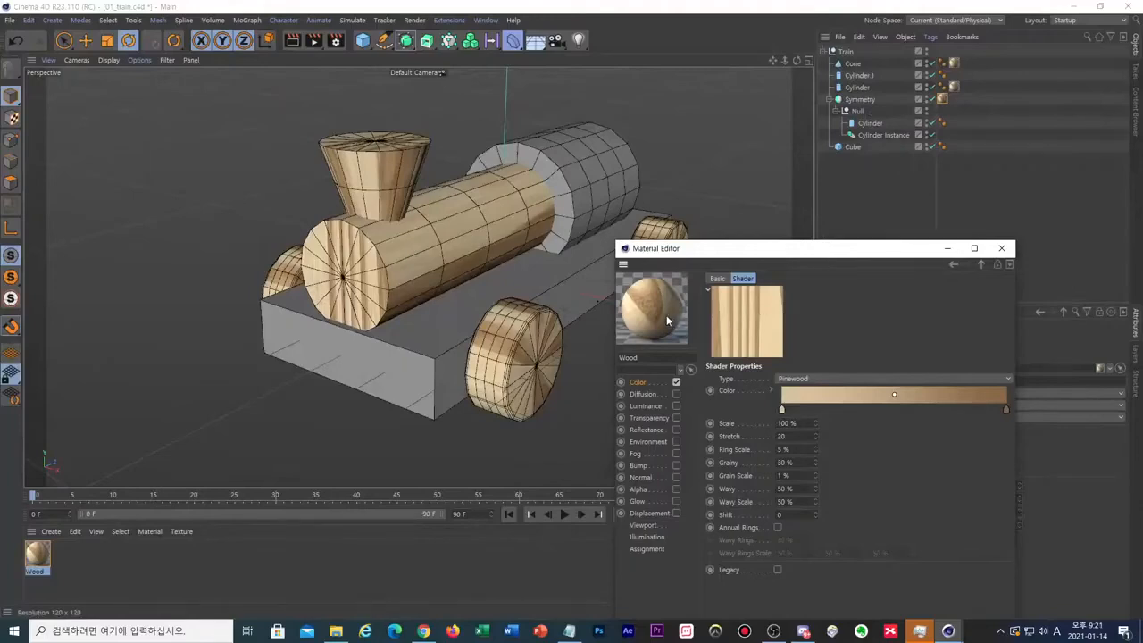
left_click_drag(666, 315, 859, 148)
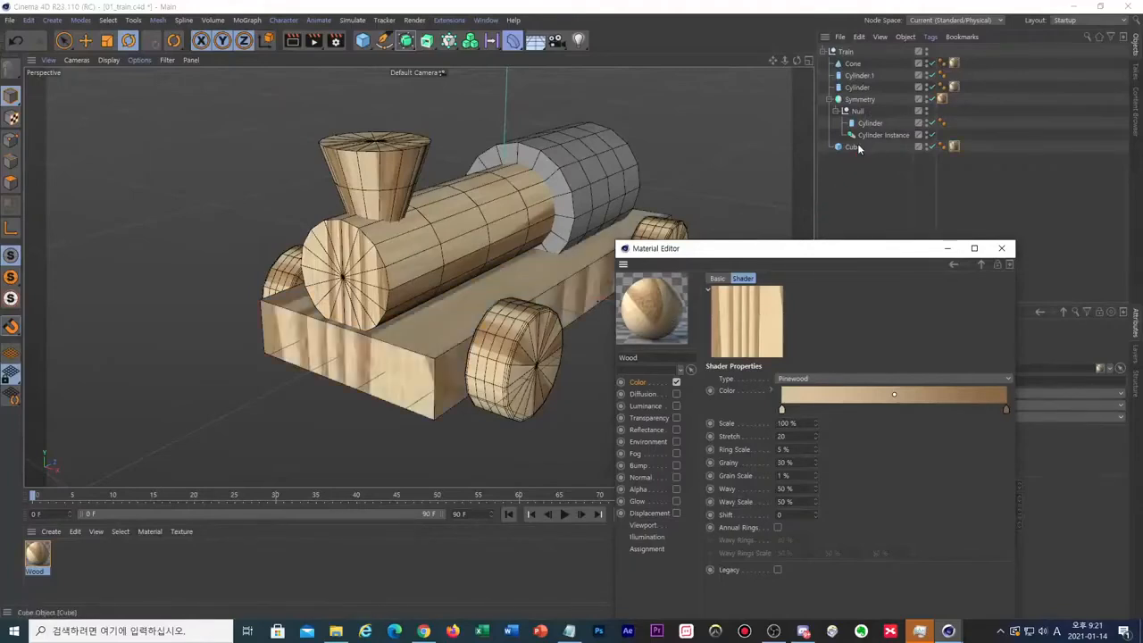
Apply the Wood material to the wheel Cylinder inside the Null, then transfer its material tag to Cylinder.1
left_click_drag(650, 317, 869, 124)
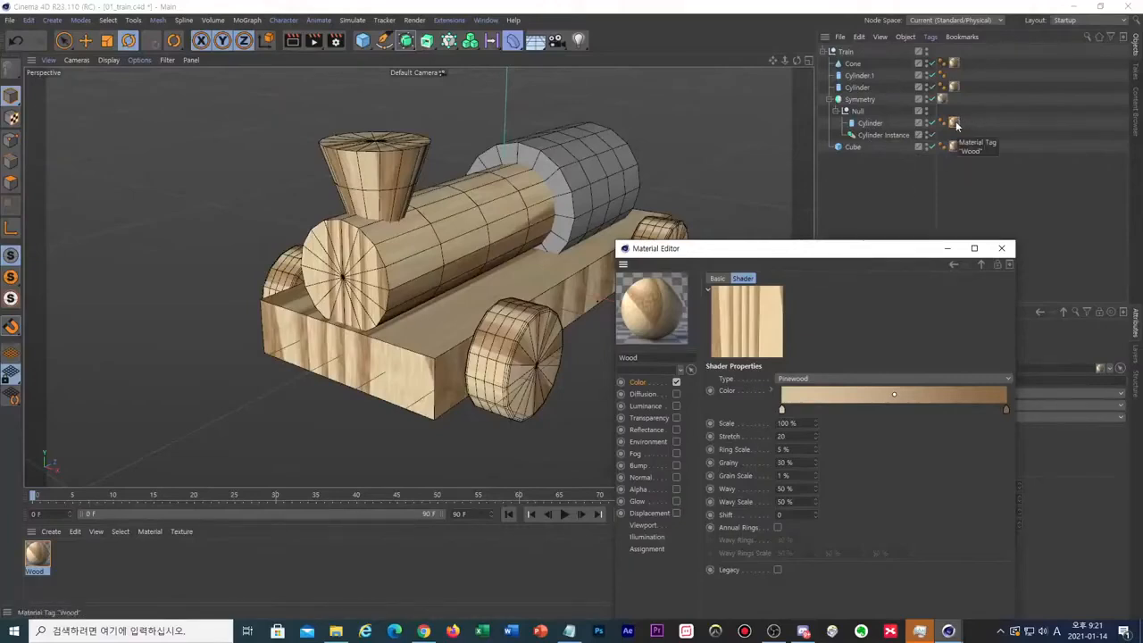
left_click_drag(955, 123, 959, 78)
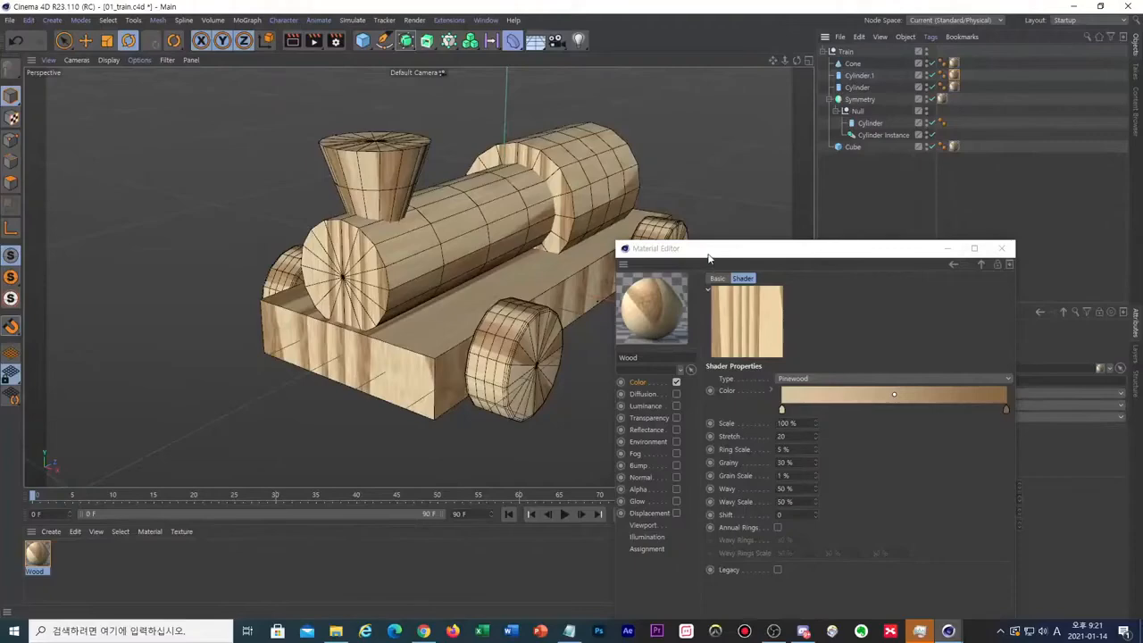
left_click_drag(714, 259, 787, 257)
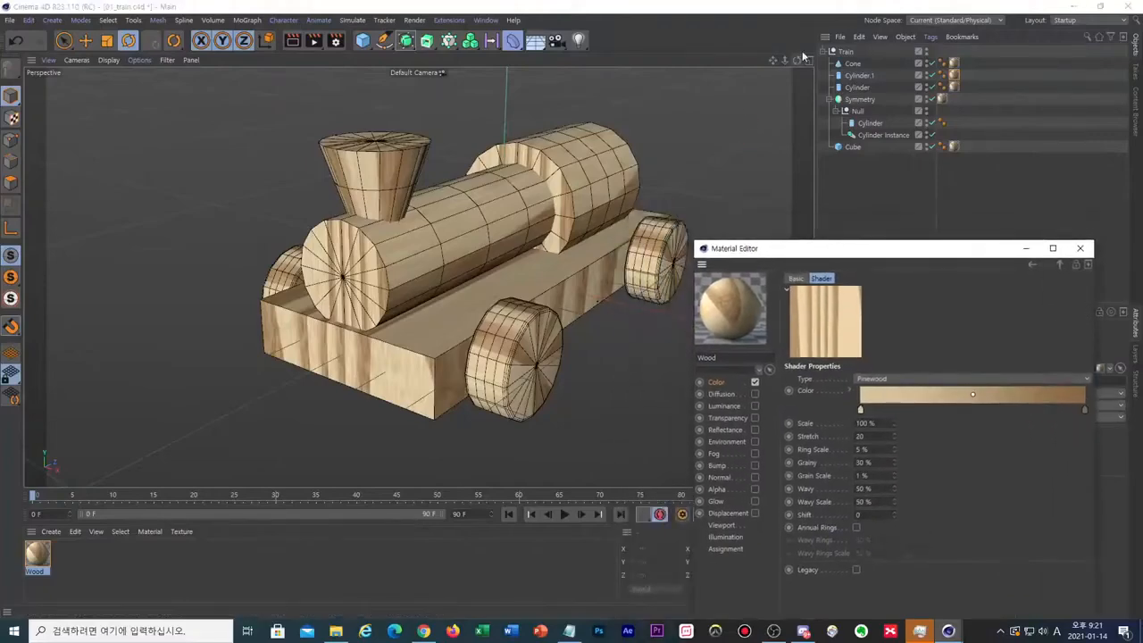
Render the train in the viewport to examine the pinewood grain on its parts
mouse_move(796, 59)
left_mouse_down()
mouse_move(705, 62)
mouse_move(848, 64)
mouse_move(776, 68)
mouse_move(796, 57)
left_mouse_up()
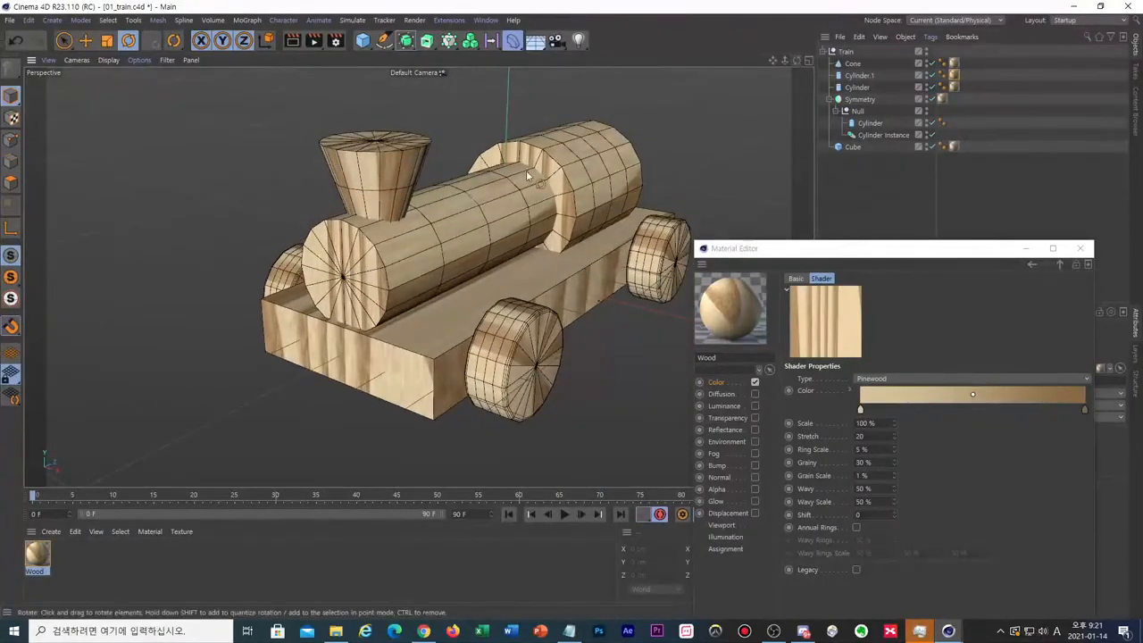
left_click(293, 42)
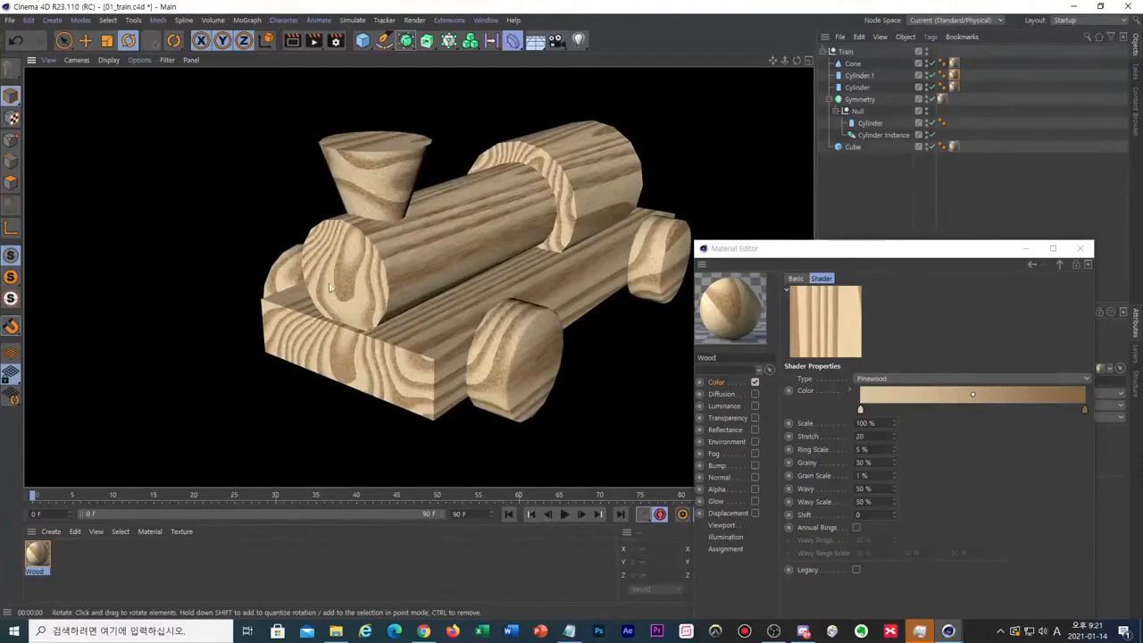
left_click(587, 213)
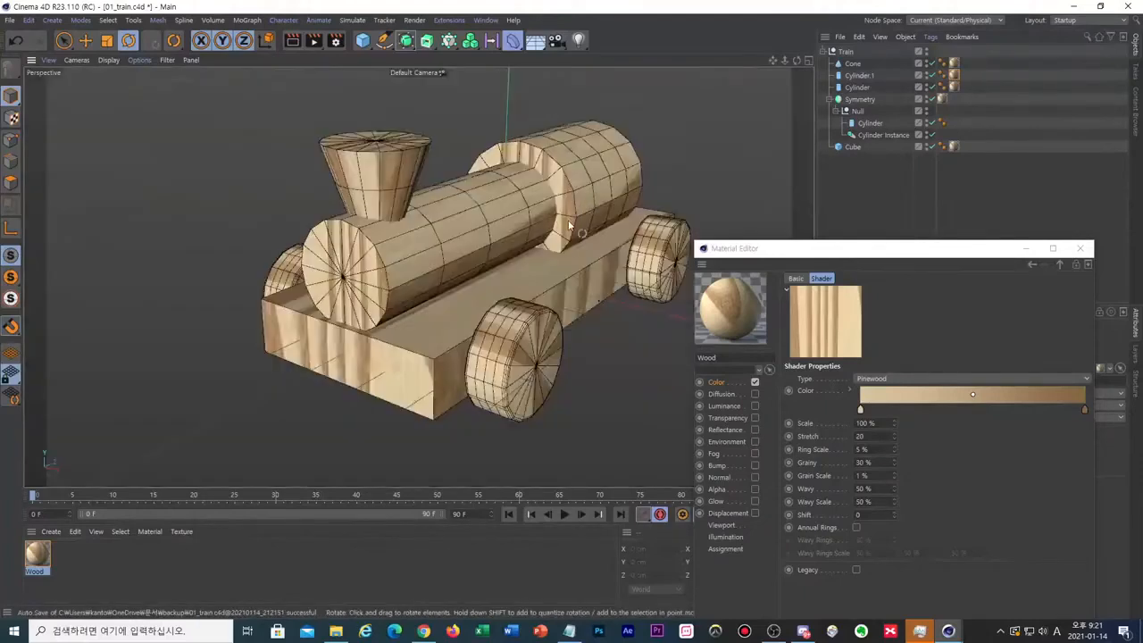
left_click(292, 43)
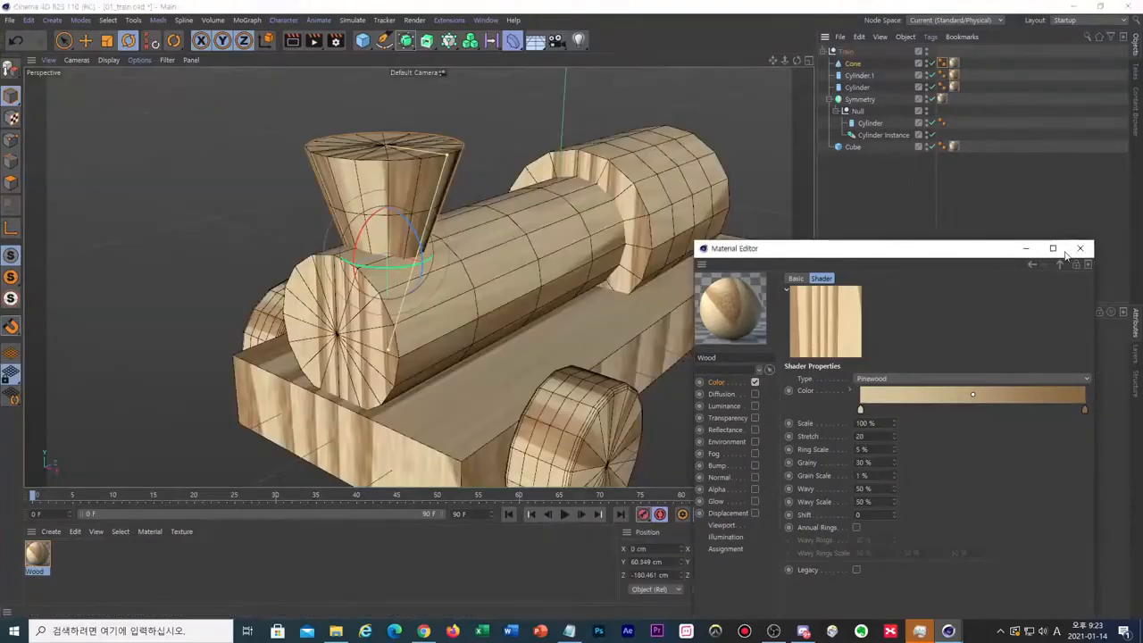
Reopen the Wood material's Color channel and set its color to red with saturation 92% and value 88%
left_click(1080, 249)
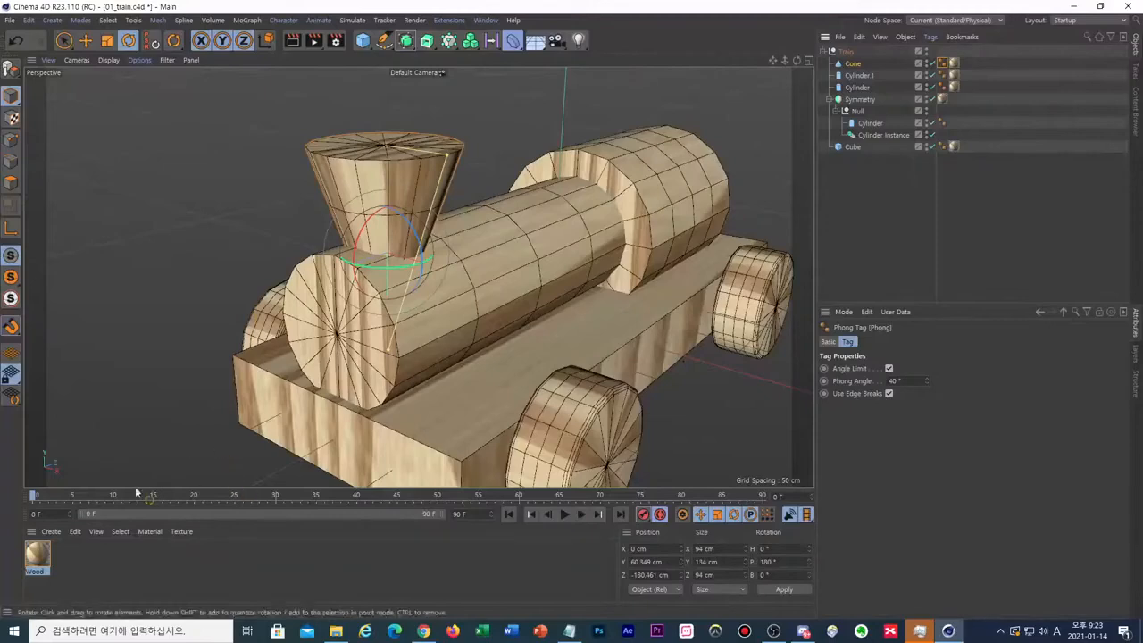
left_click(80, 550)
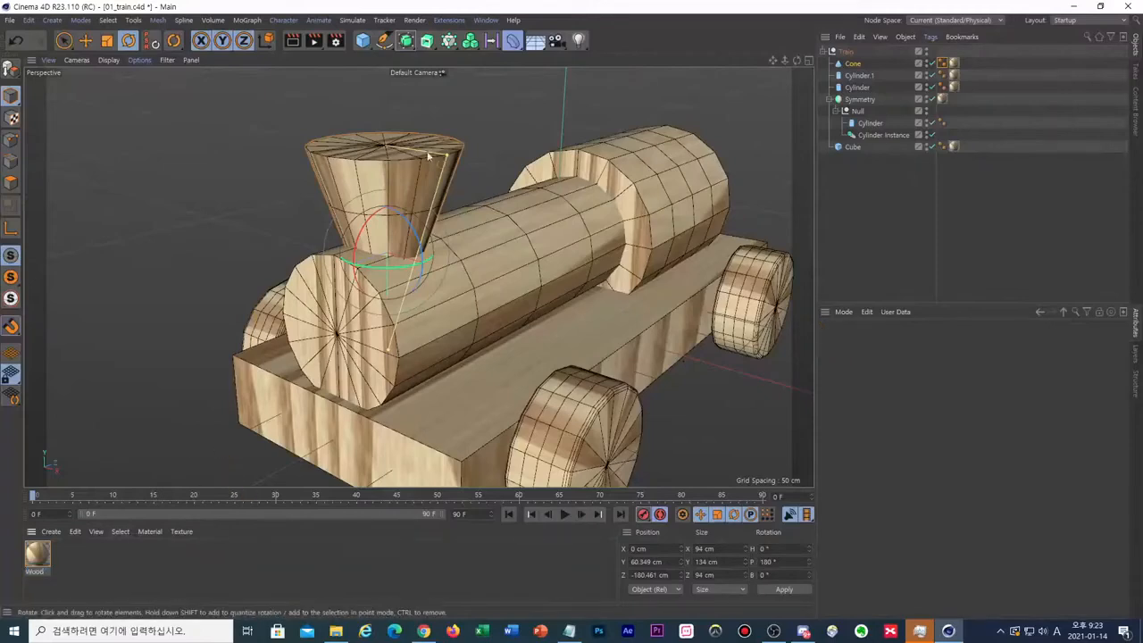
double_click(39, 553)
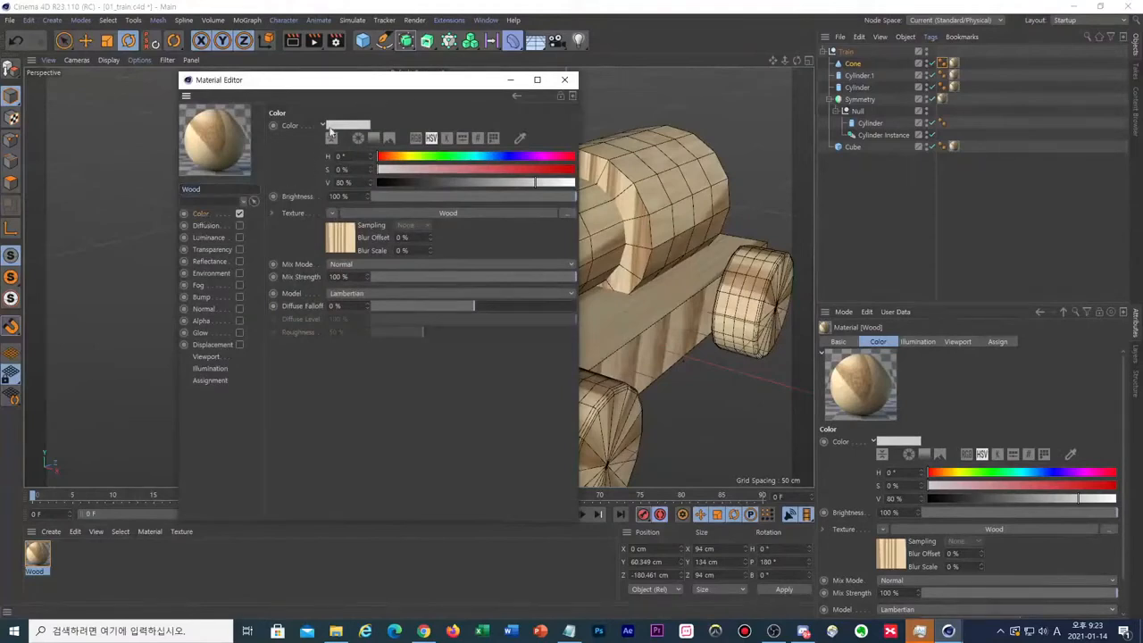
mouse_move(537, 169)
left_mouse_down()
mouse_move(559, 169)
mouse_move(550, 182)
left_mouse_up()
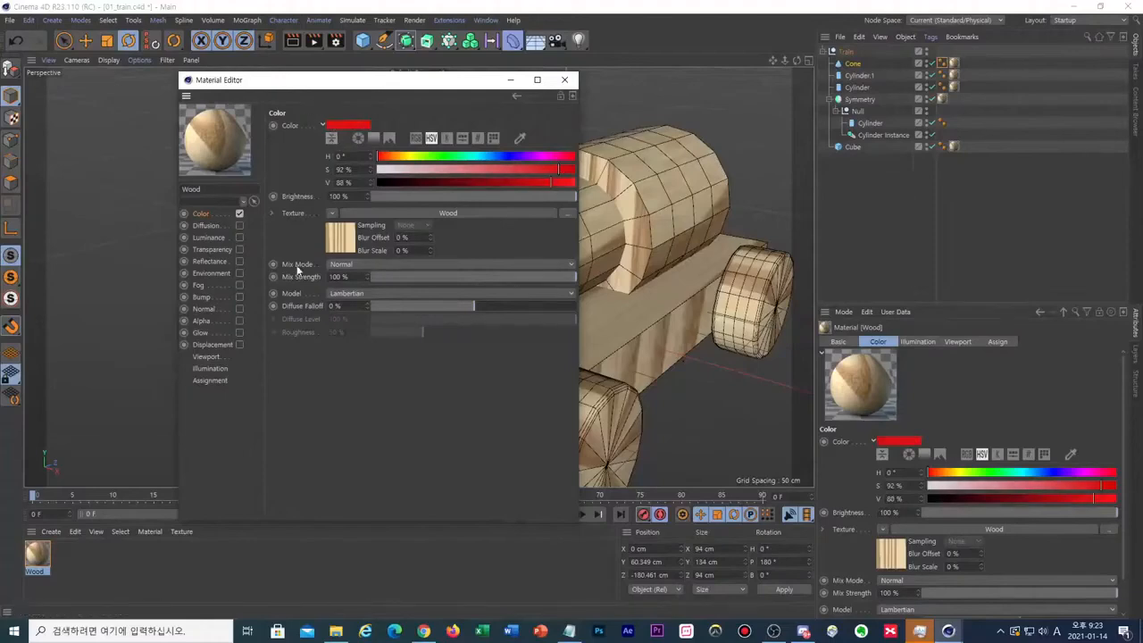
Try the Add mix mode for the Color channel's wood texture, then set Mix Mode to Multiply
left_click(348, 264)
left_click(361, 291)
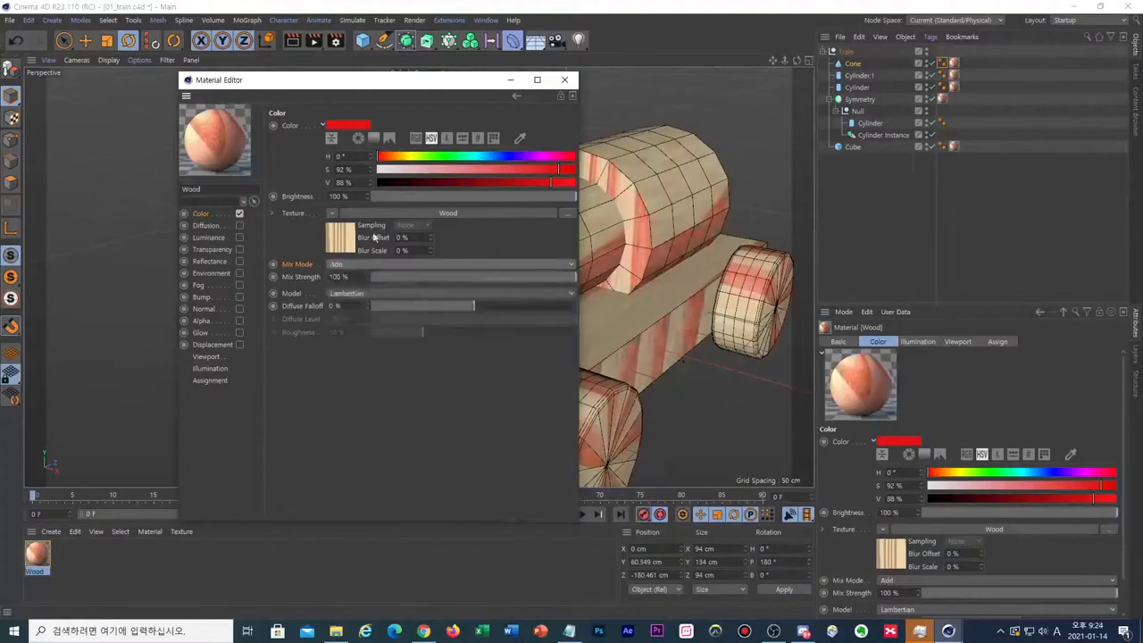
left_click_drag(378, 79, 816, 124)
left_click(821, 307)
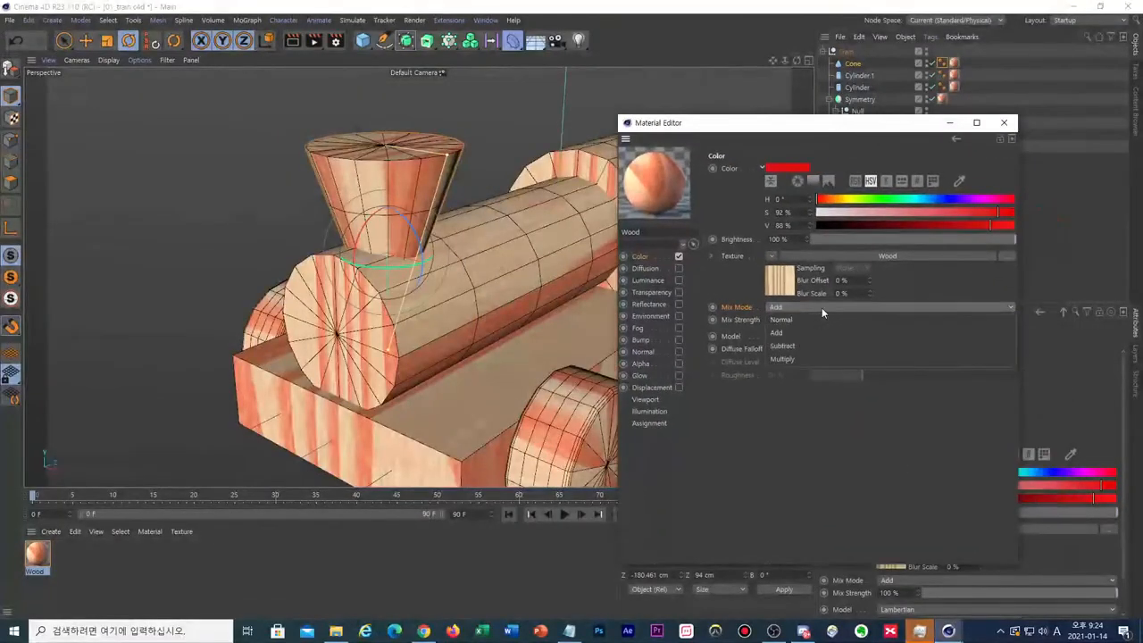
left_click(814, 356)
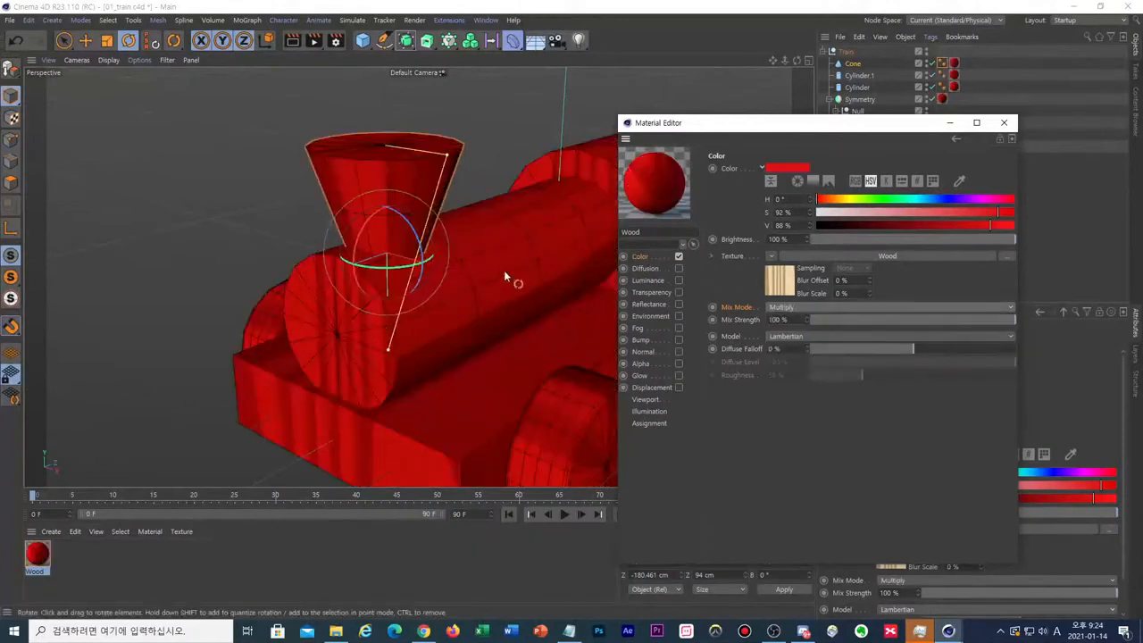
Undo the Multiply and Add mix mode changes on the Wood material's Color channel
left_click_drag(911, 131, 888, 281)
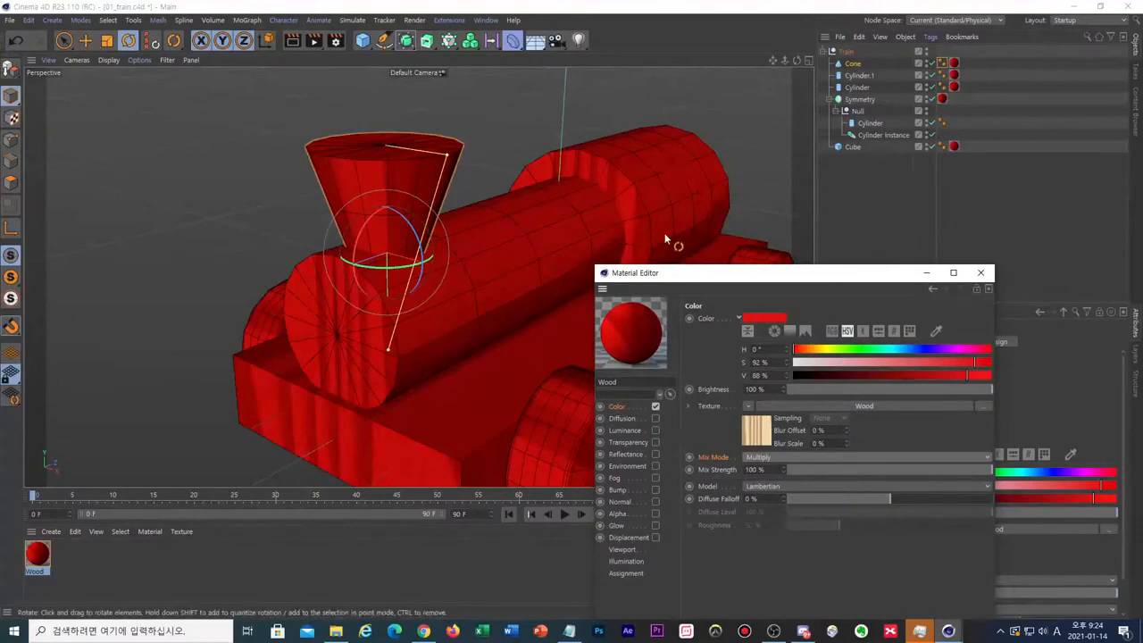
key("ctrl+z")
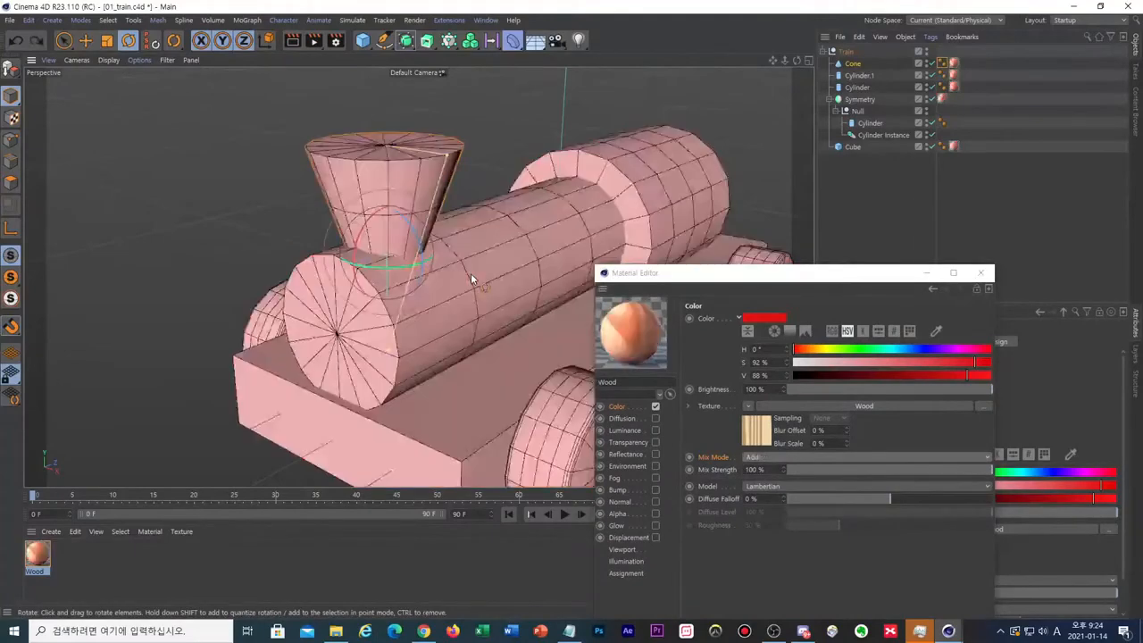
key("ctrl+z")
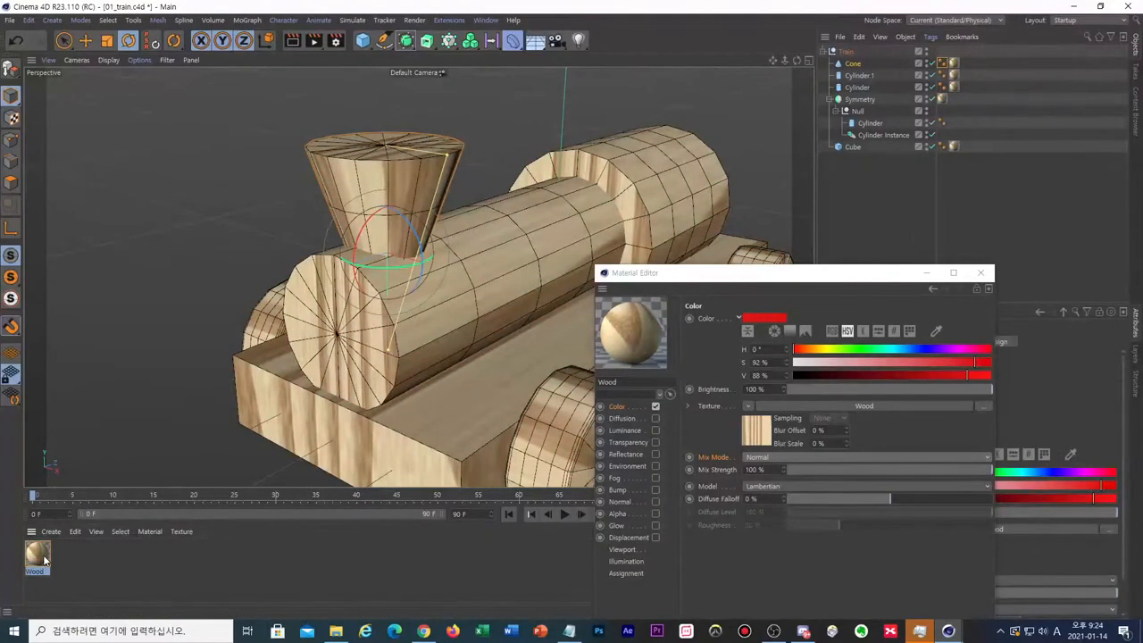
Duplicate the Wood material and set the copy's Color channel Mix Mode to Multiply
left_click_drag(45, 560, 70, 557, "ctrl")
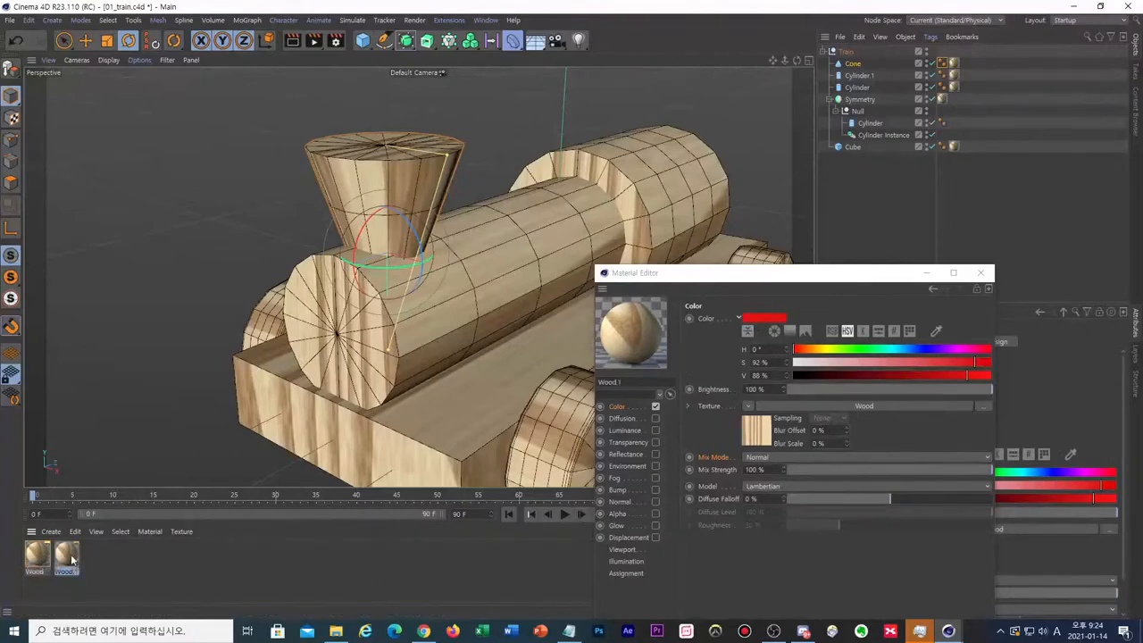
left_click(786, 457)
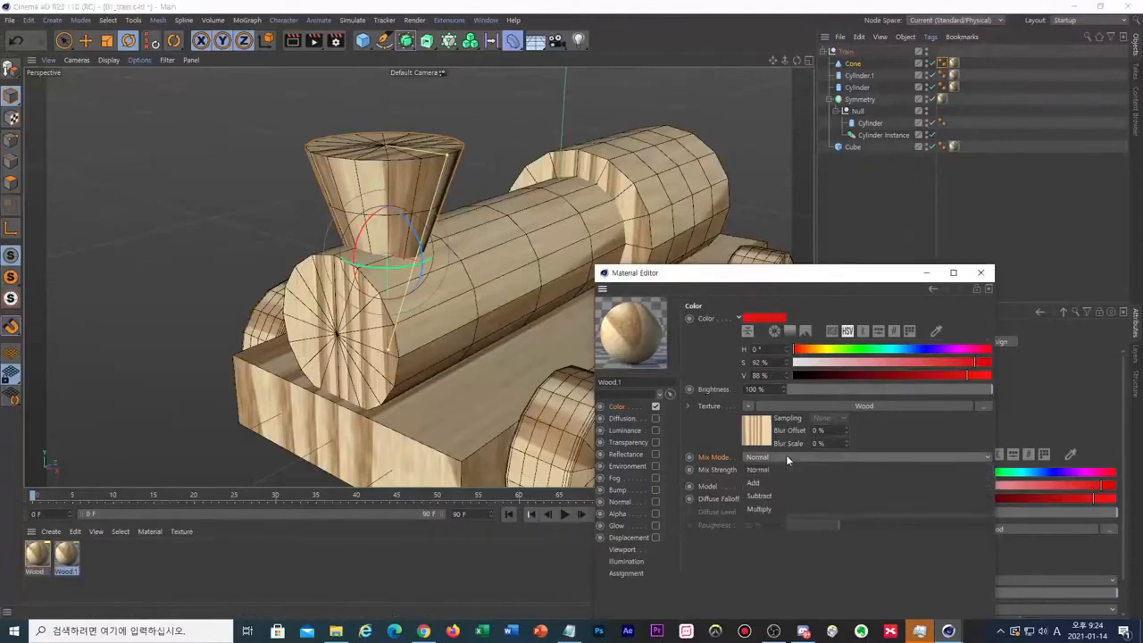
left_click(779, 509)
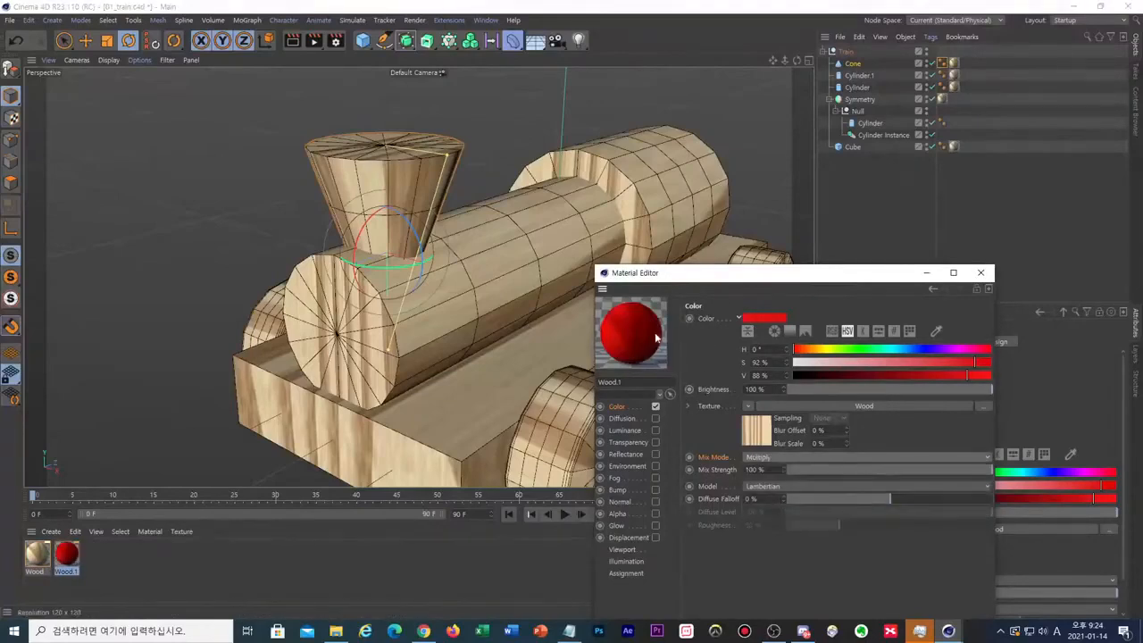
Apply the red Wood.1 material to the Cone and examine the Cone's two material tags
left_click_drag(876, 85, 856, 64)
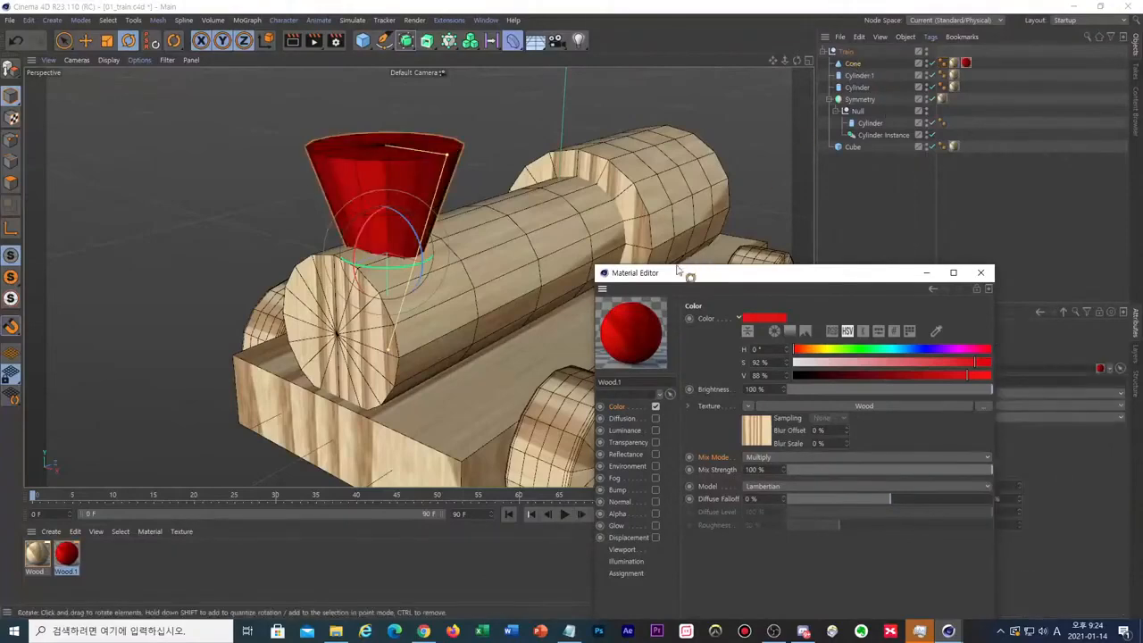
left_click(981, 273)
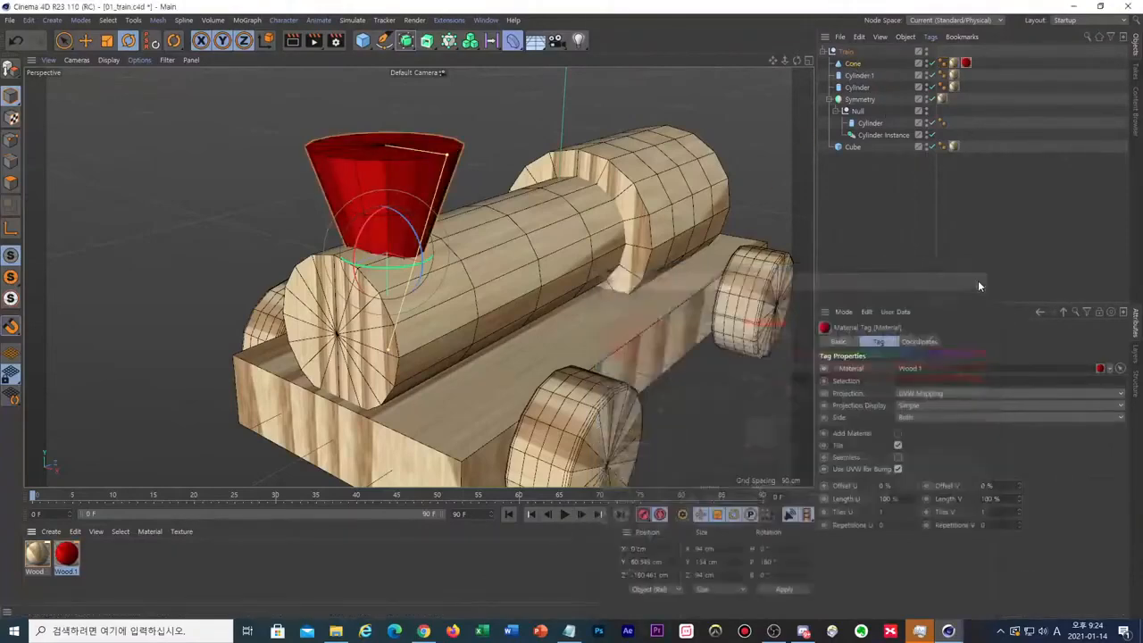
left_click(853, 63)
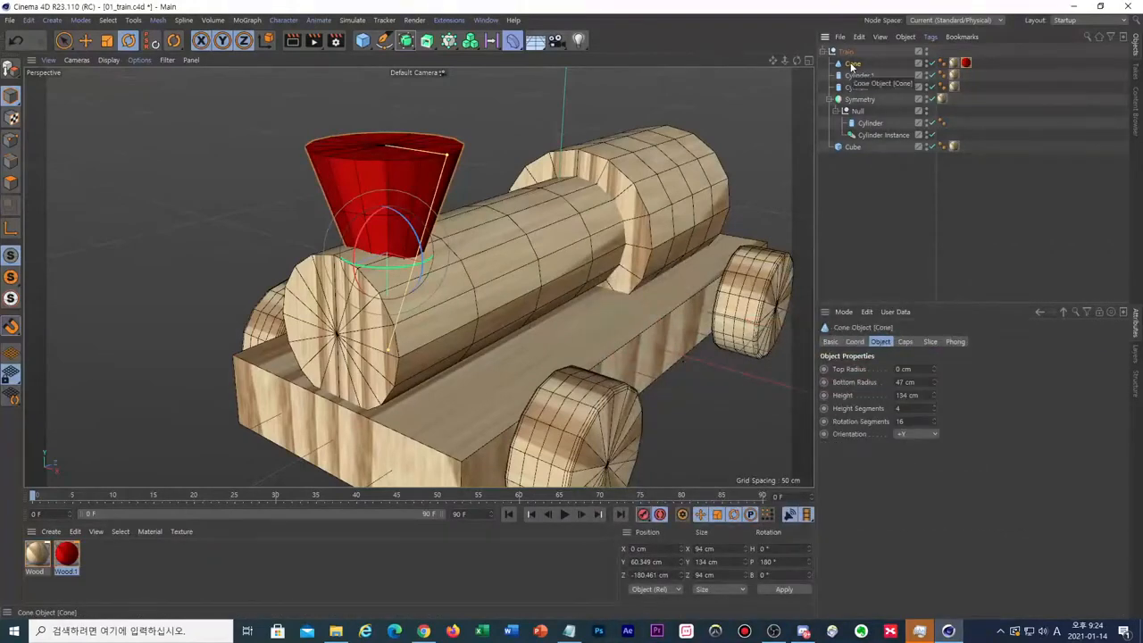
left_click(955, 62)
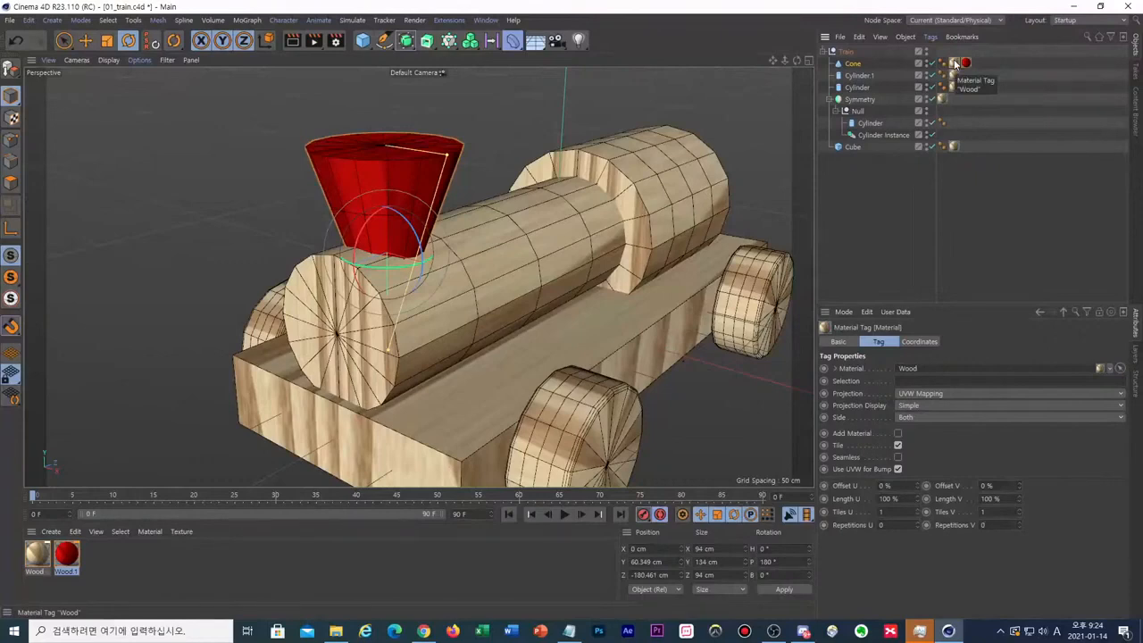
left_click(966, 63)
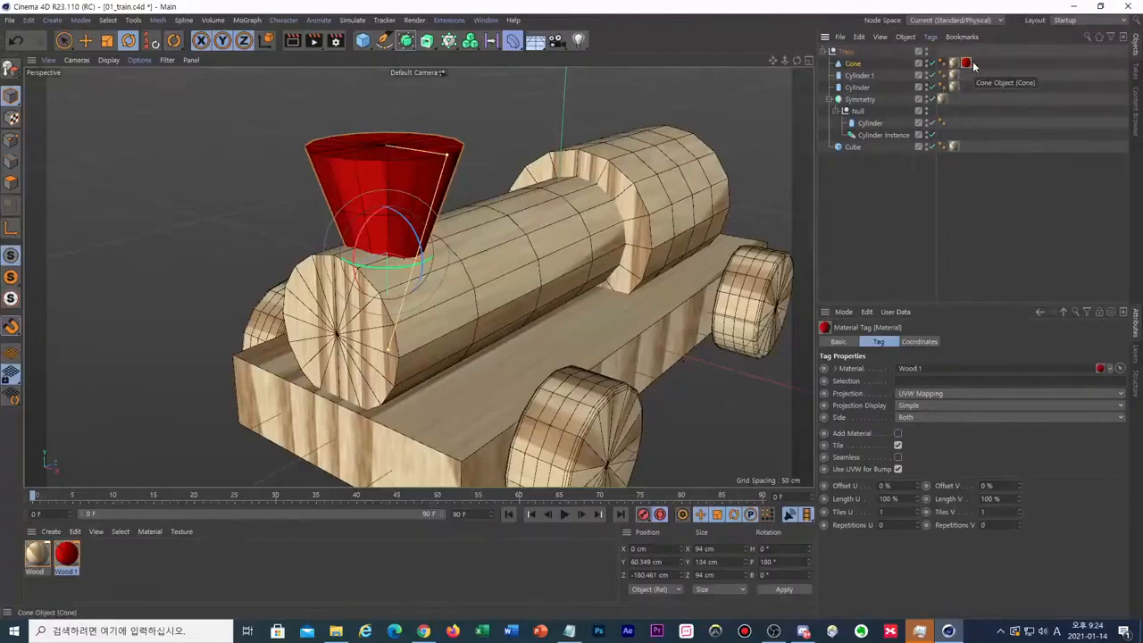
Switch to Notepad and add the lines "Tag", "네임 택", "태그" and "Material Tag" below the existing notes
left_click(566, 633)
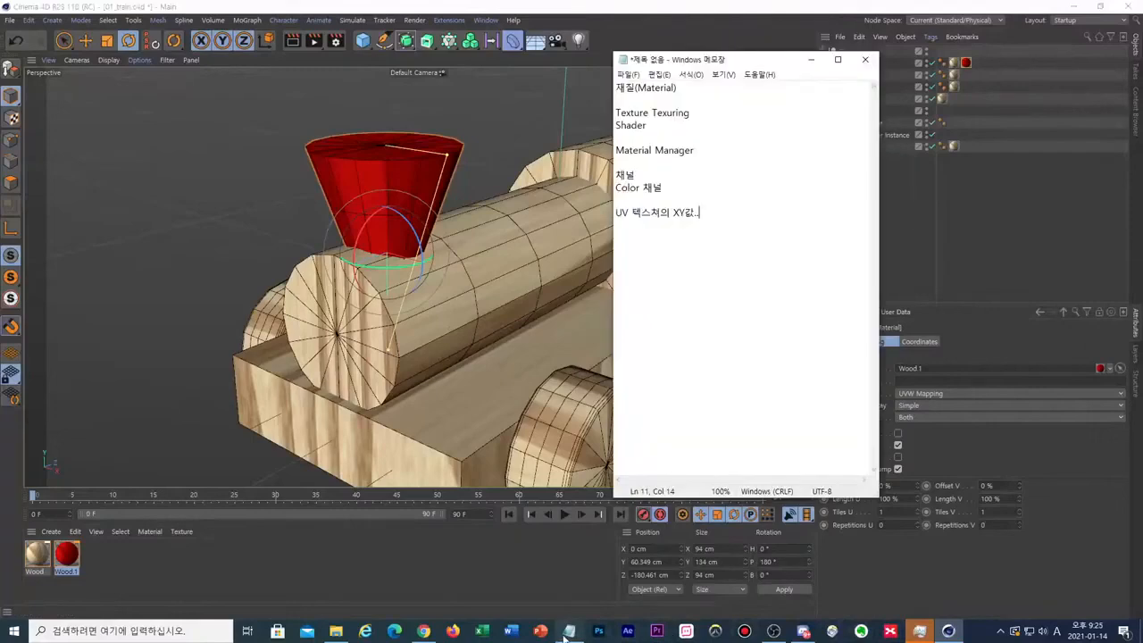
left_click_drag(749, 60, 515, 50)
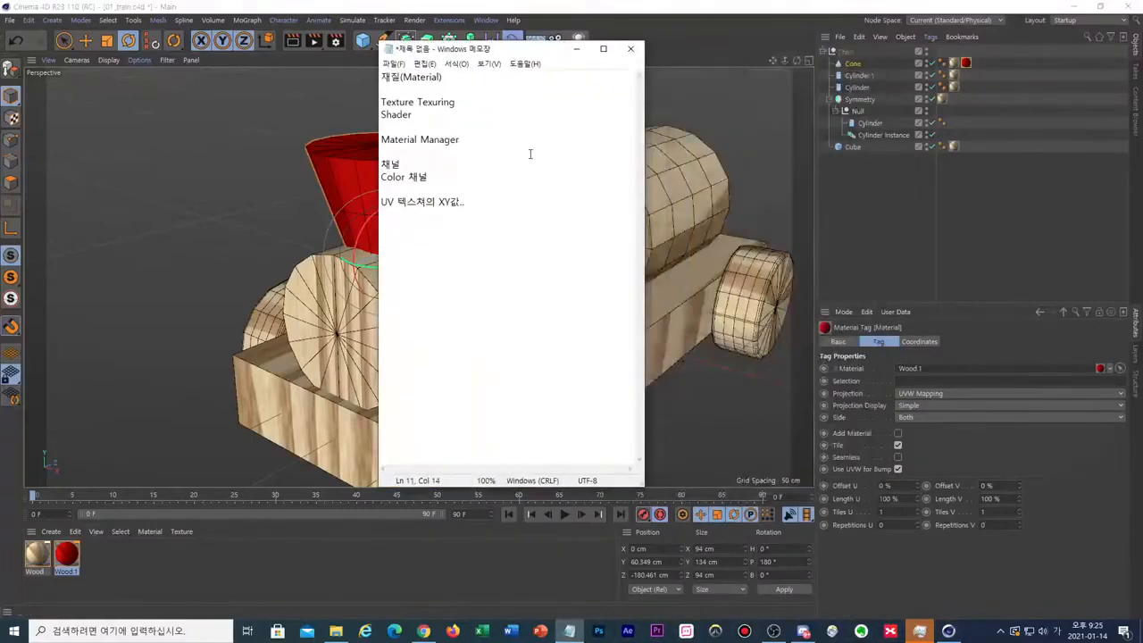
key("Return")
type("Tag")
type("ㅡㅁ")
key("BackSpace")
key("BackSpace")
type("네임 태")
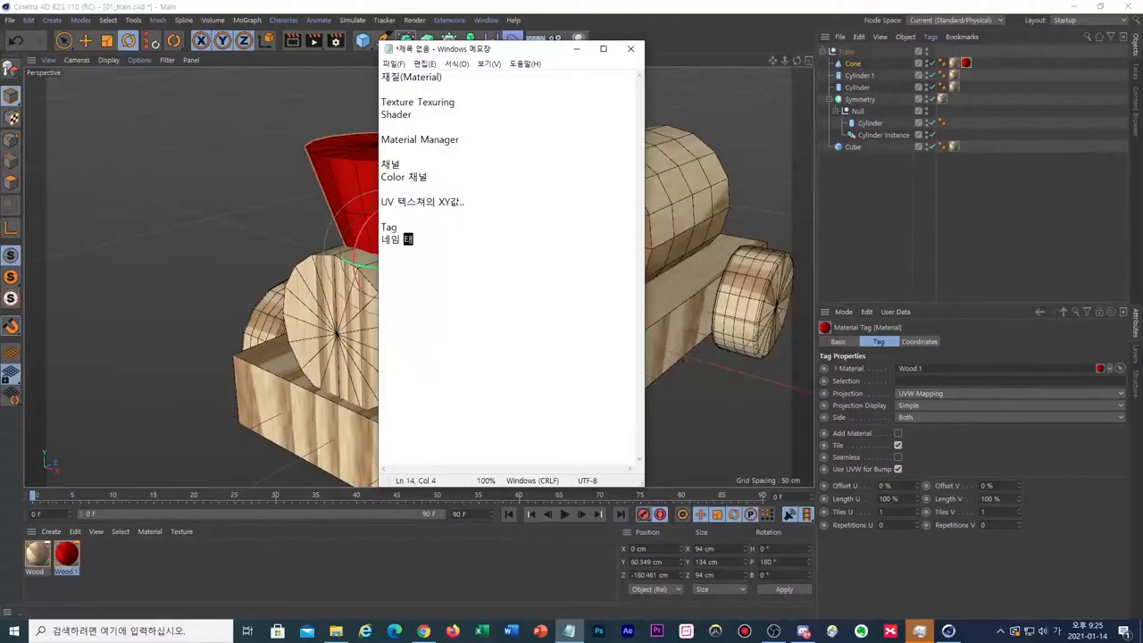
type("ㄱ")
type("태그")
key("Return")
type("Material Tag")
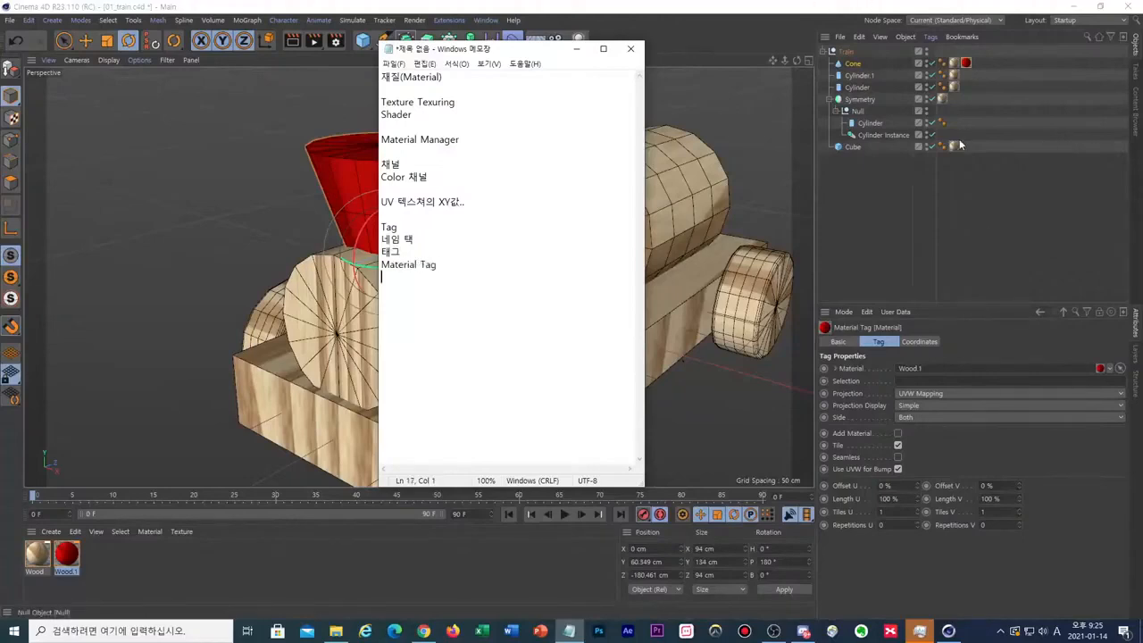
Back in Cinema 4D, compare the Cone's two material tags and move the Wood.1 tag before the Wood tag
left_click(852, 63)
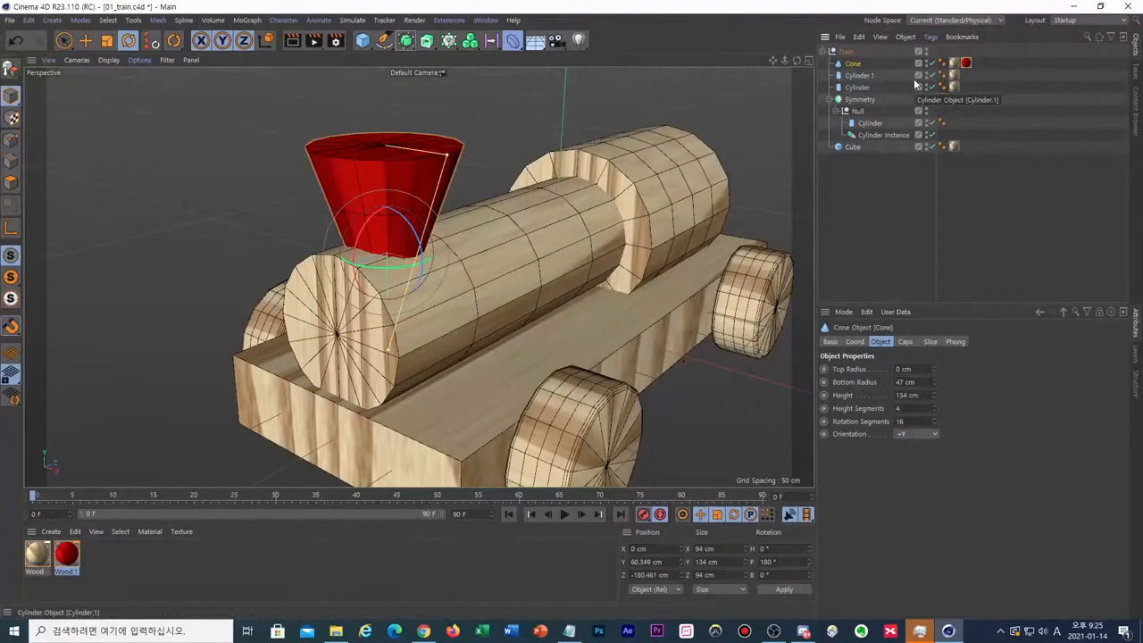
left_click(952, 63)
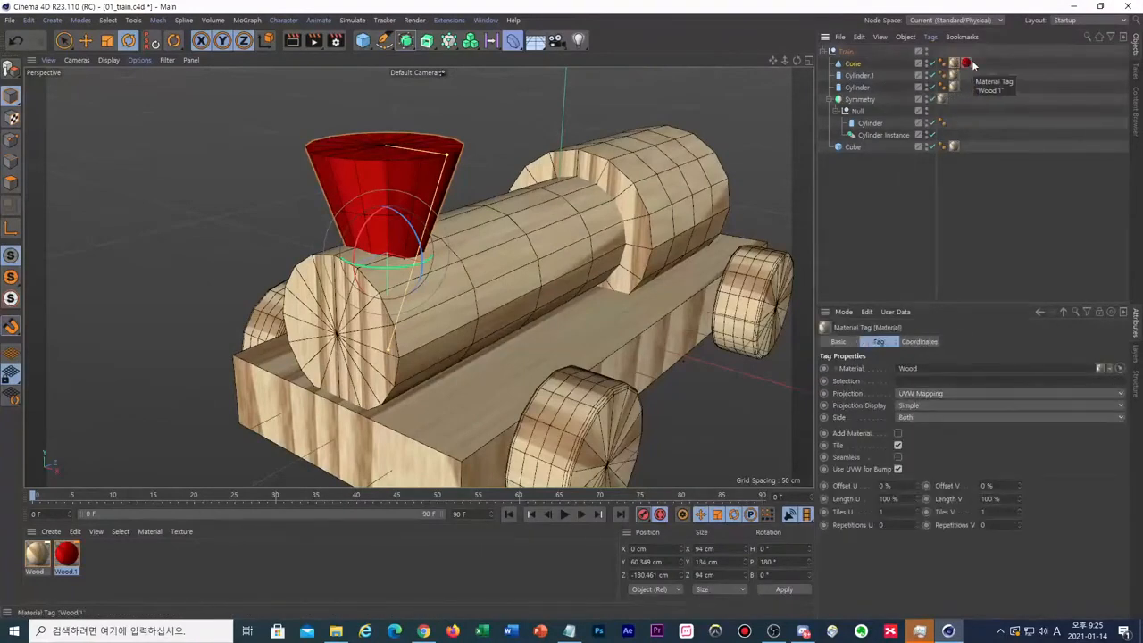
left_click(967, 64)
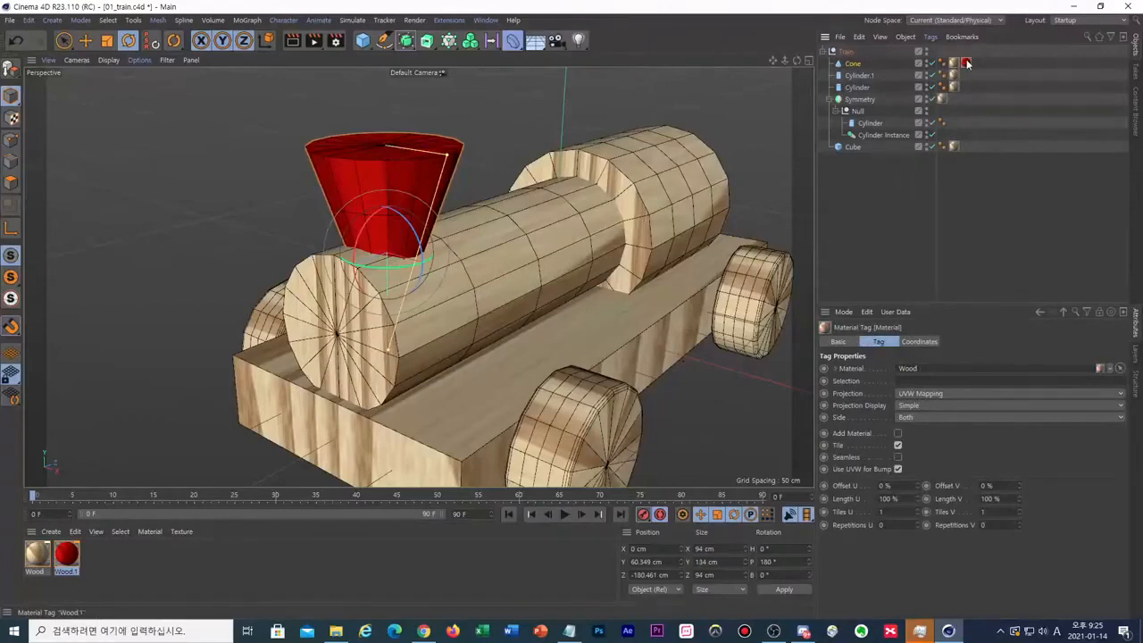
left_click(952, 63)
left_click_drag(966, 63, 949, 62)
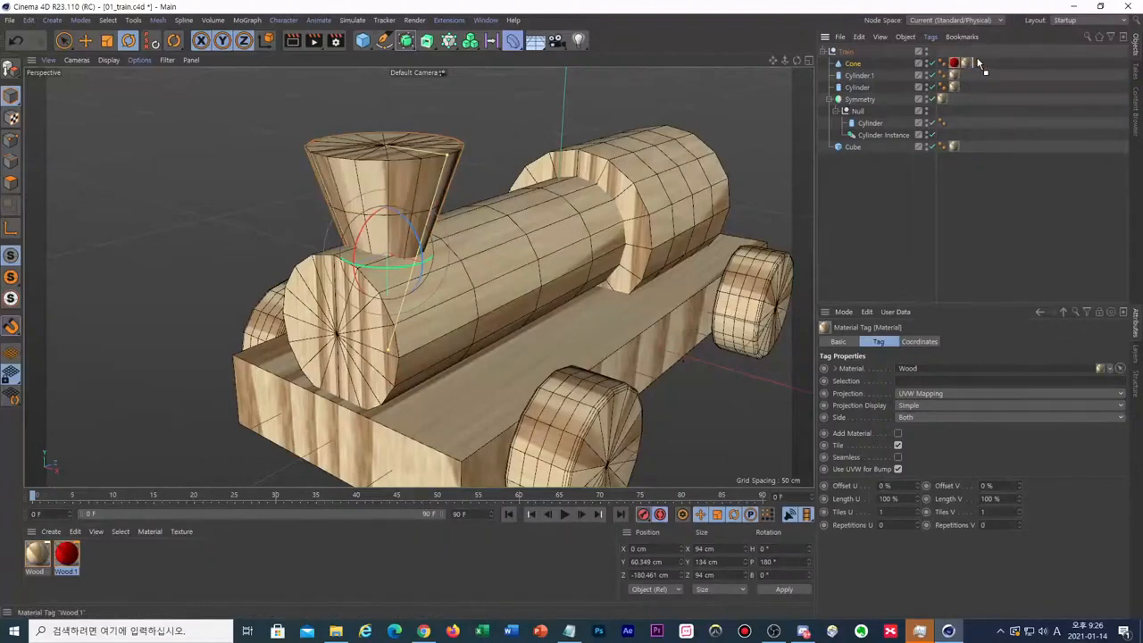
left_click_drag(954, 62, 975, 63)
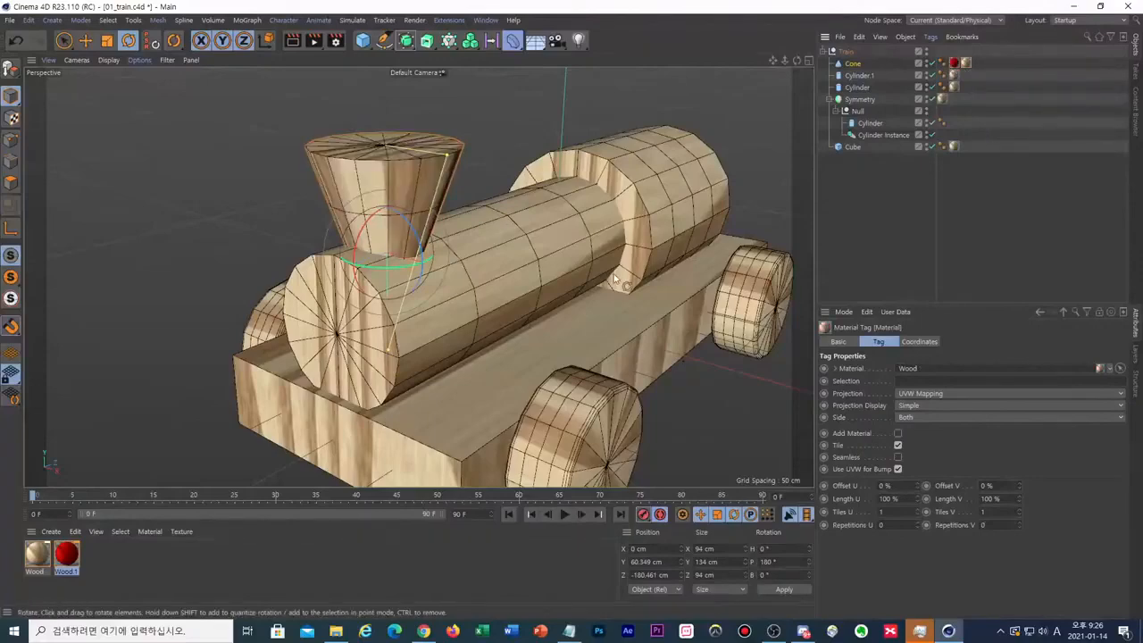
Make a blue copy of the Wood.1 material with hue 212° and apply it to the Symmetry object containing the wheels
scroll(622, 282, "down", 3)
scroll(616, 284, "up", 2)
scroll(616, 284, "down", 1)
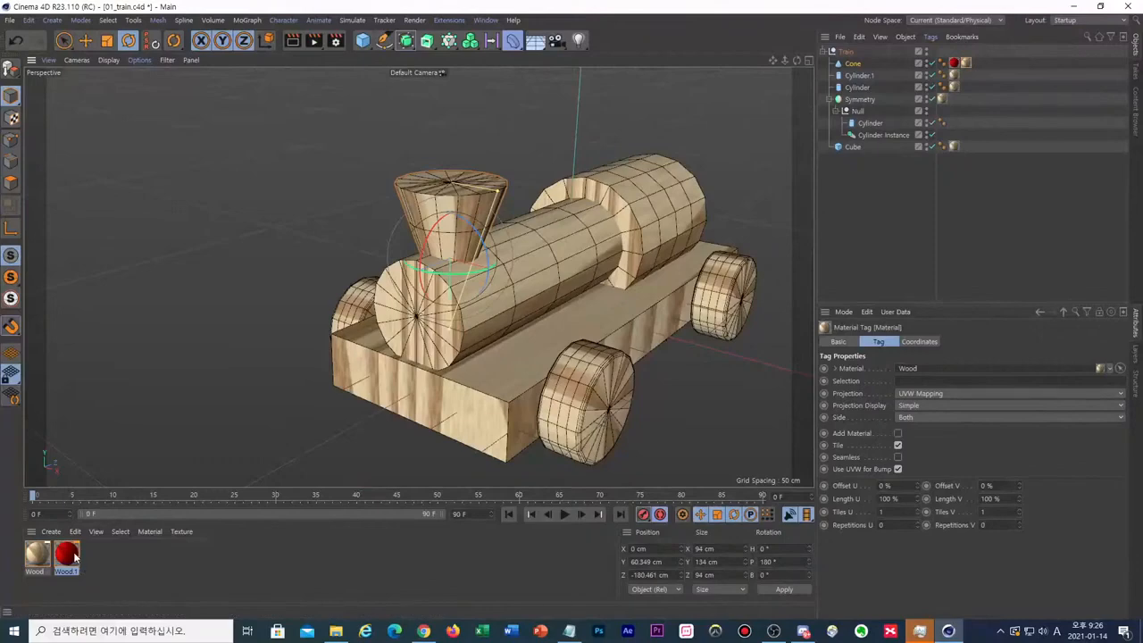
left_click_drag(72, 554, 99, 554, "ctrl")
double_click(102, 552)
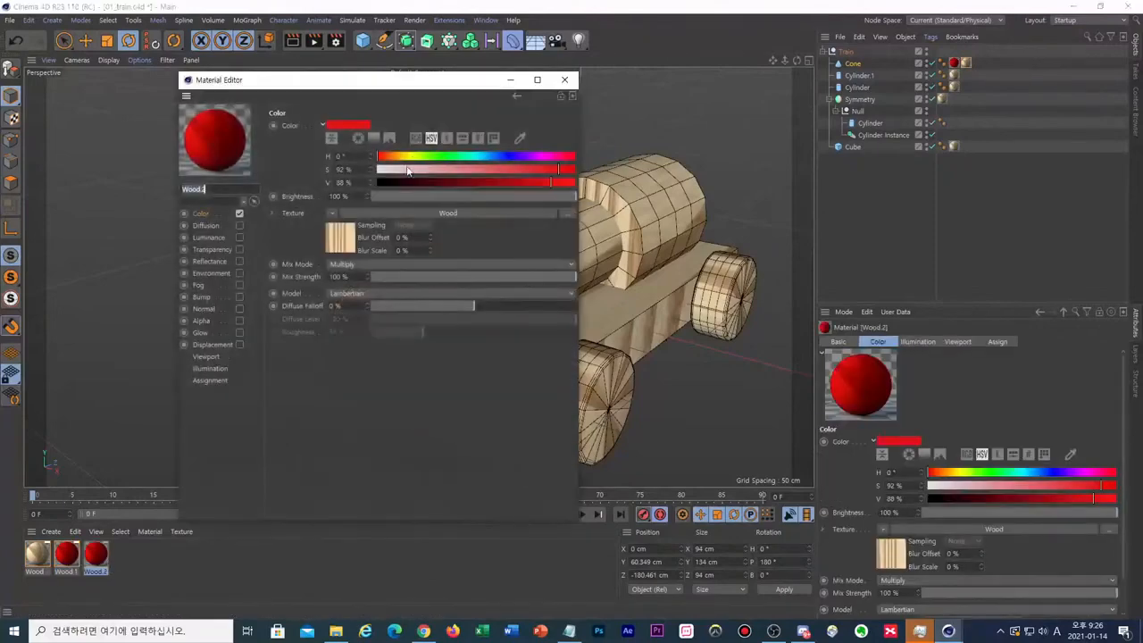
left_click(493, 156)
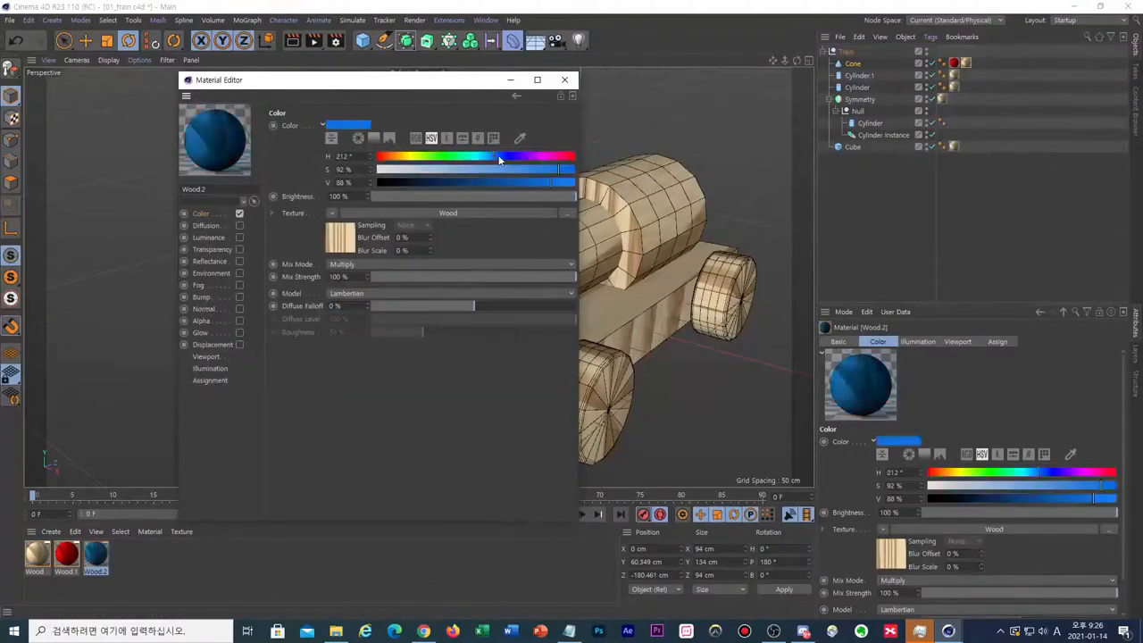
left_click(564, 80)
left_click_drag(96, 558, 874, 100)
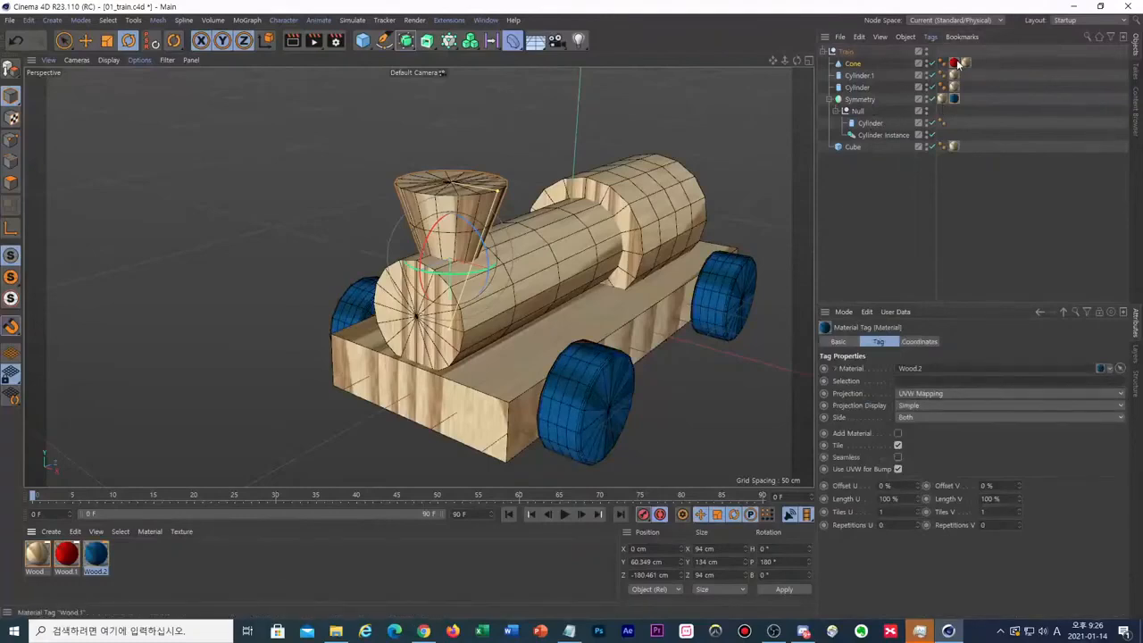
Reorder the Cone's material tags so Wood.1 is last, then delete the plain Wood tags from the Cone and Symmetry
left_click_drag(969, 65, 971, 64)
left_click(957, 66)
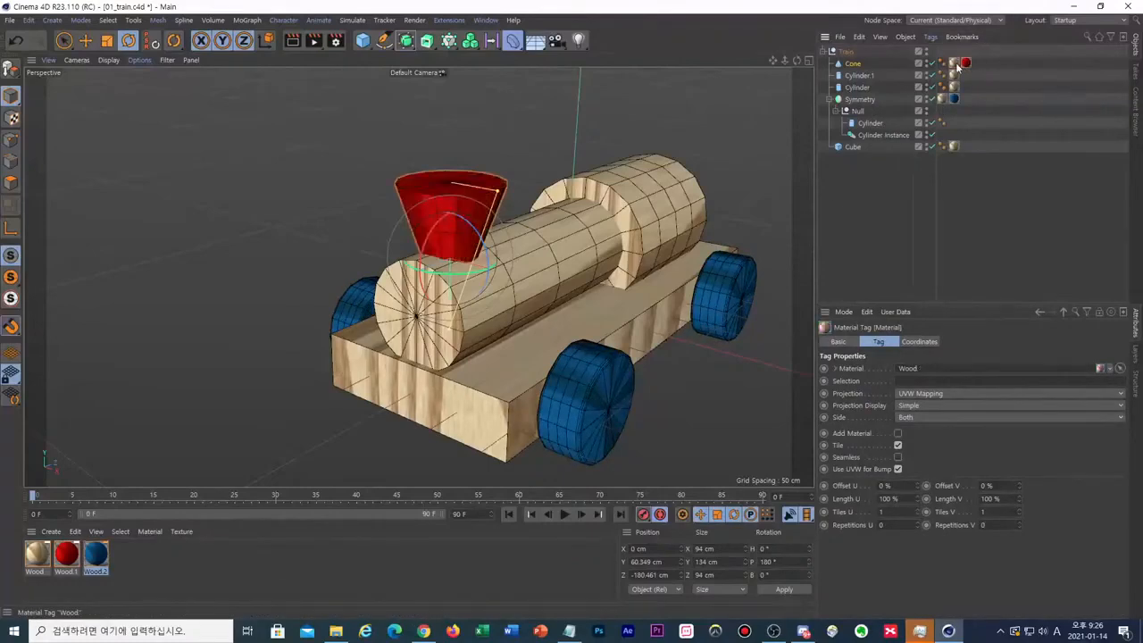
key("Delete")
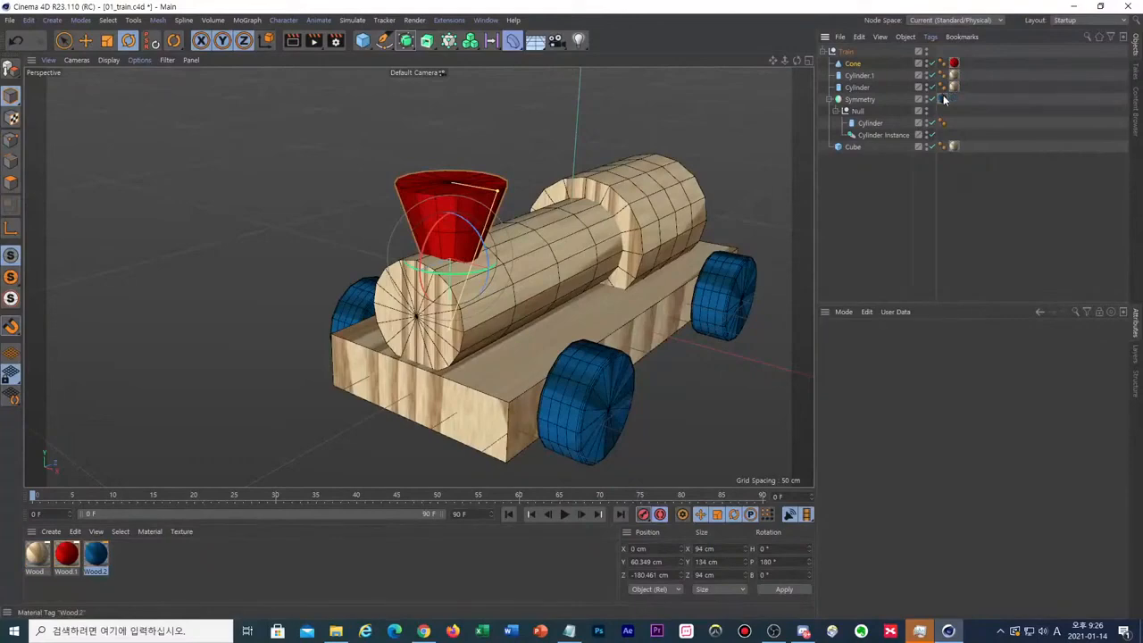
left_click(683, 113)
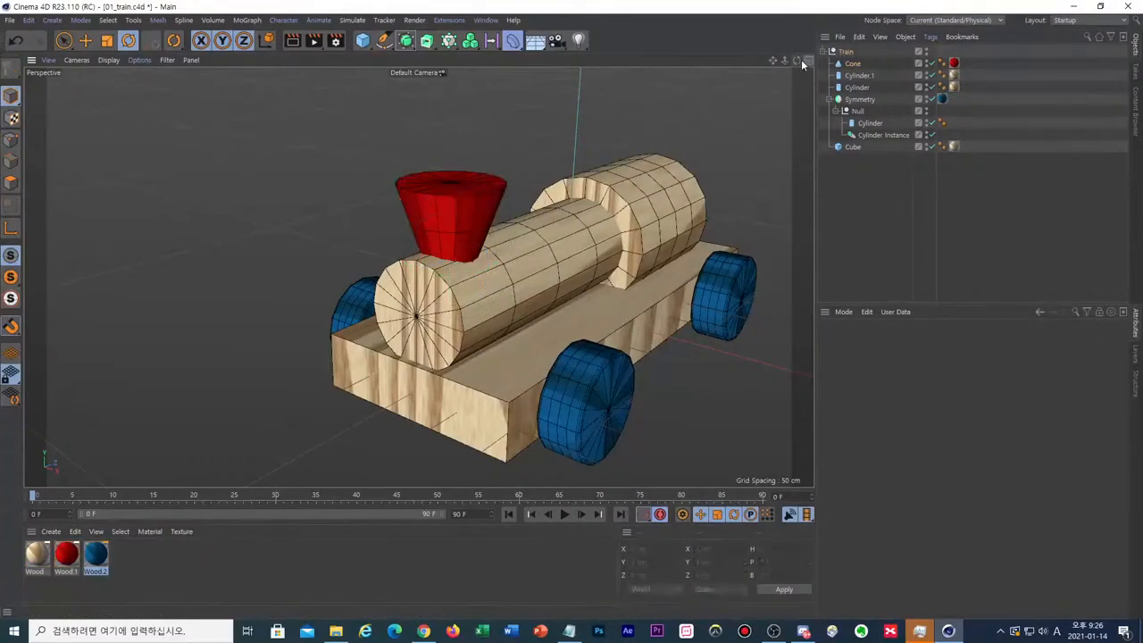